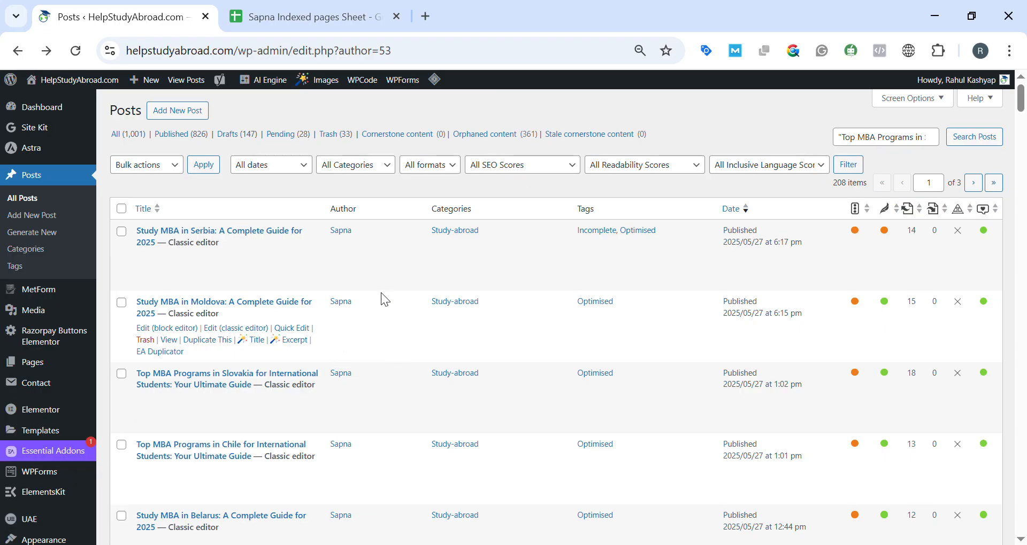
# Examine the author's list of posts, looking over their titles, tags, publication dates and SEO and readability scores.
pyautogui.scroll(-5, 387, 292)
pyautogui.scroll(-15, 388, 293)
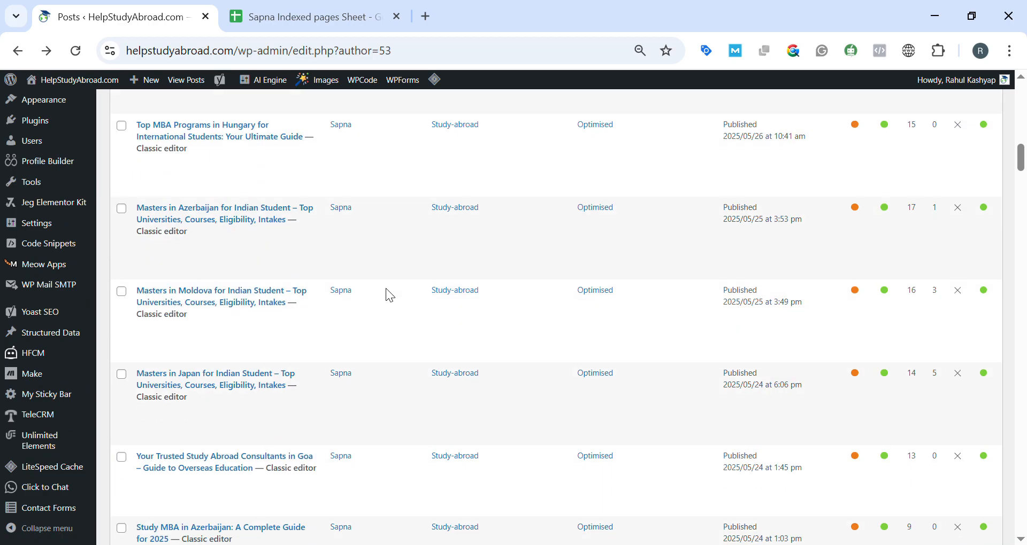
pyautogui.scroll(-5, 386, 289)
pyautogui.scroll(15, 386, 289)
pyautogui.scroll(-14, 387, 288)
pyautogui.moveTo(1022, 217); pyautogui.dragTo(1023, 174)
pyautogui.scroll(20, 591, 251)
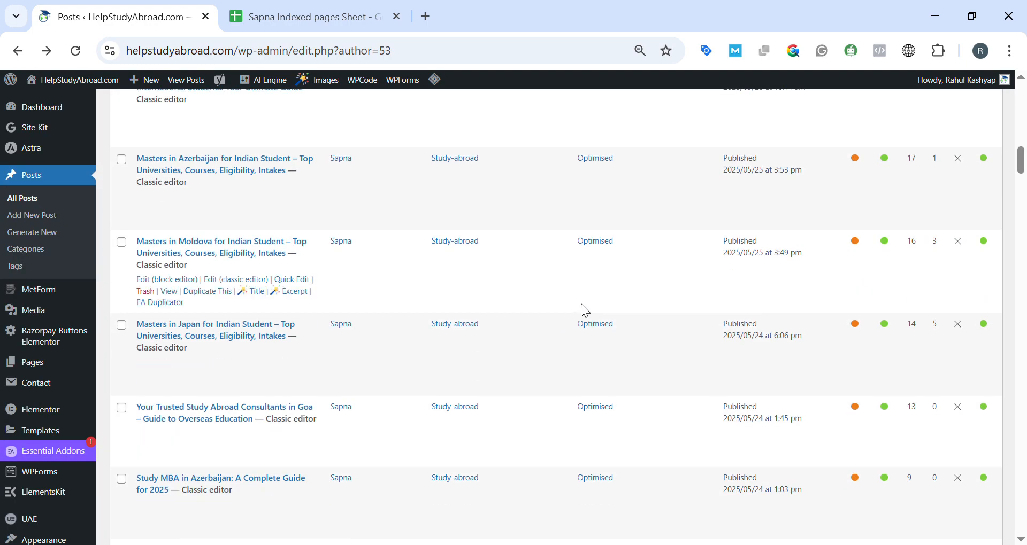
pyautogui.scroll(8, 579, 287)
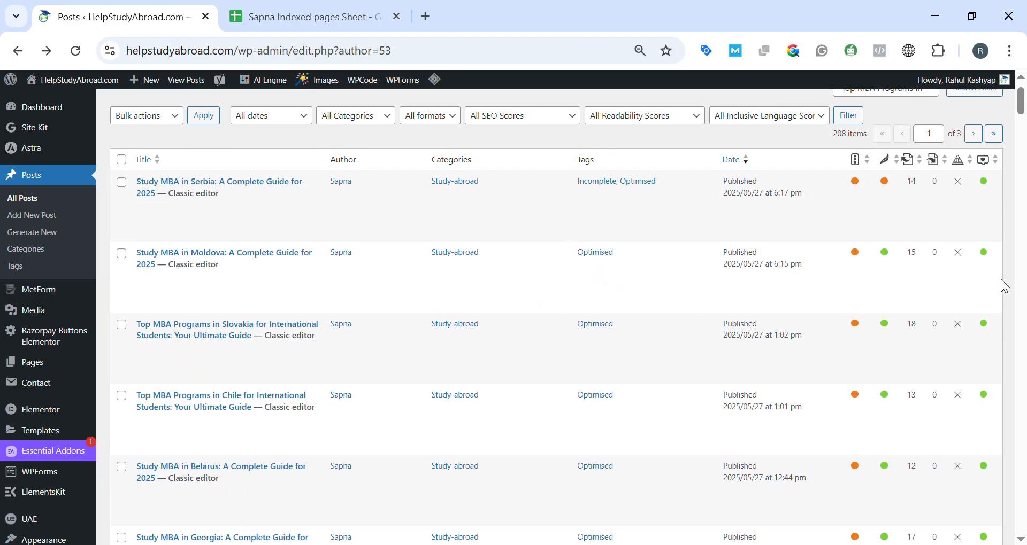
pyautogui.scroll(-9, 837, 206)
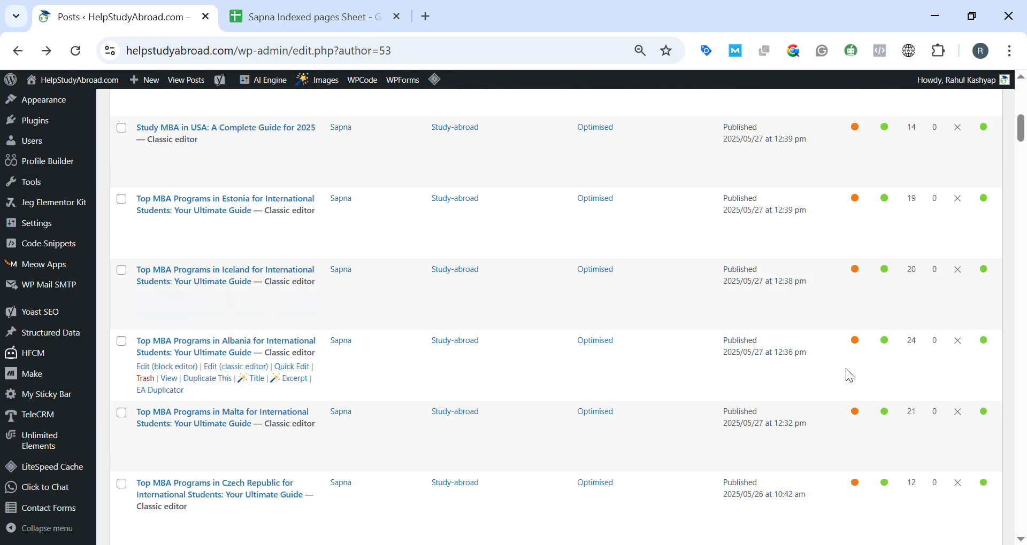
pyautogui.scroll(-6, 850, 375)
pyautogui.scroll(-4, 852, 333)
pyautogui.scroll(-14, 832, 373)
pyautogui.scroll(-20, 877, 300)
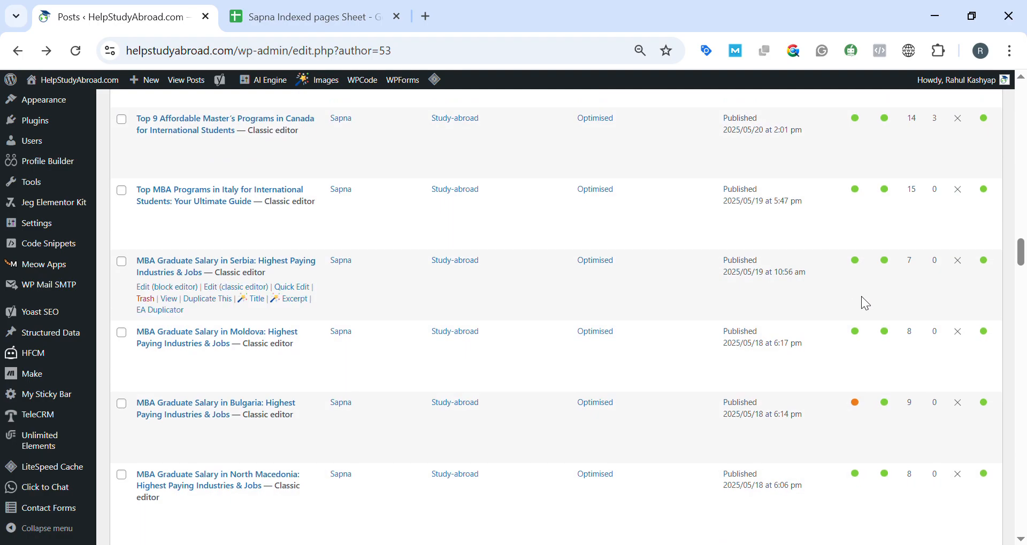
pyautogui.scroll(-20, 867, 304)
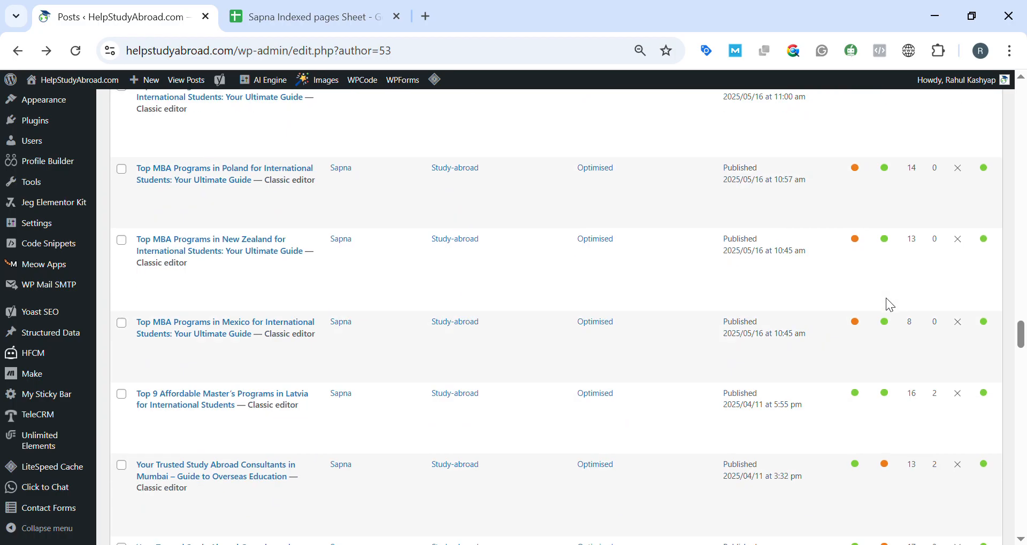
pyautogui.scroll(-10, 885, 297)
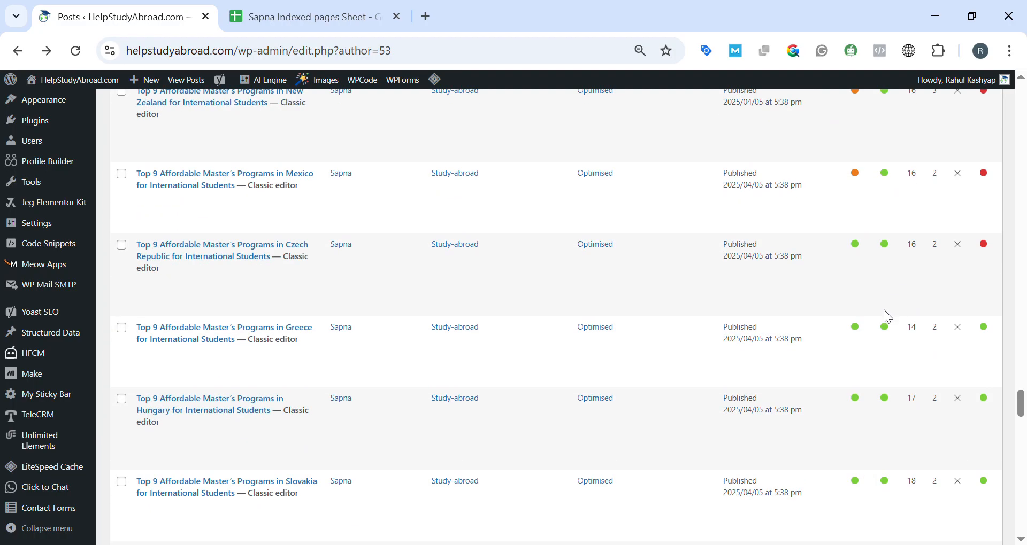
pyautogui.scroll(15, 883, 307)
pyautogui.scroll(15, 882, 306)
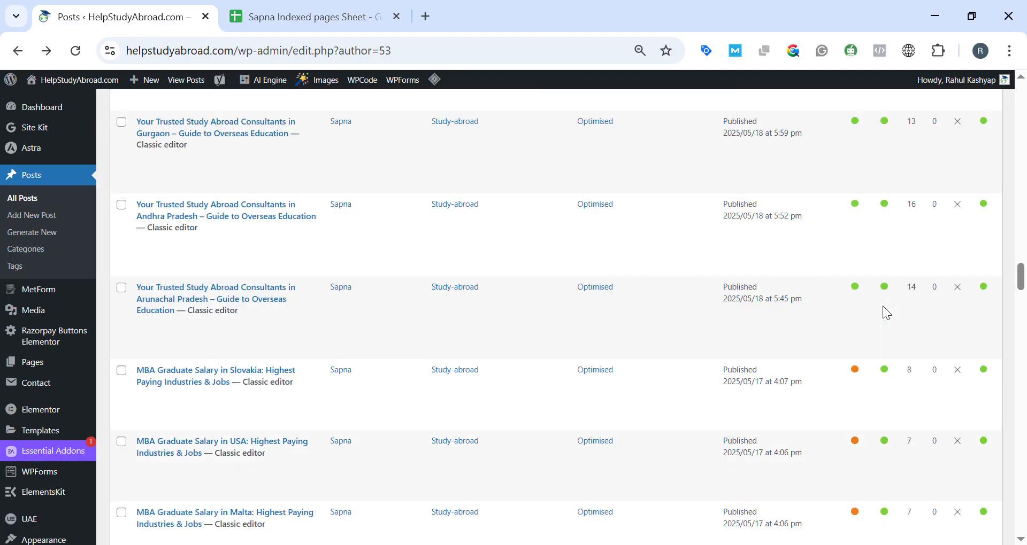
pyautogui.scroll(20, 616, 338)
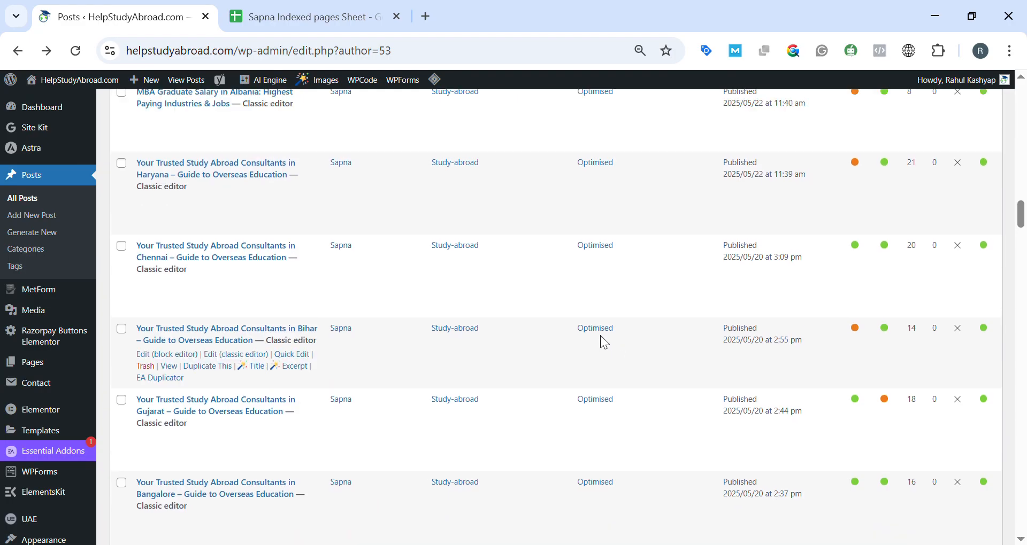
pyautogui.scroll(15, 618, 299)
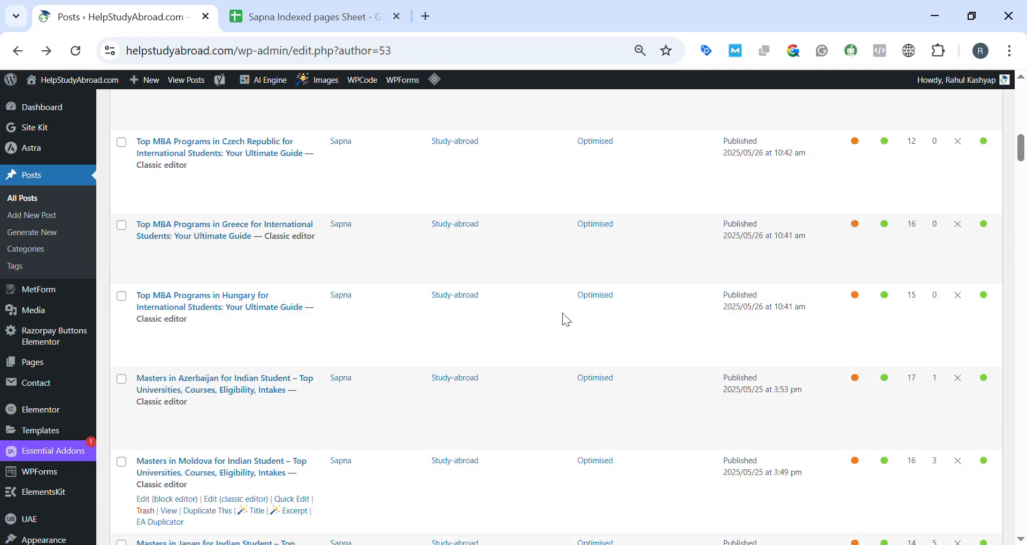
pyautogui.scroll(6, 685, 255)
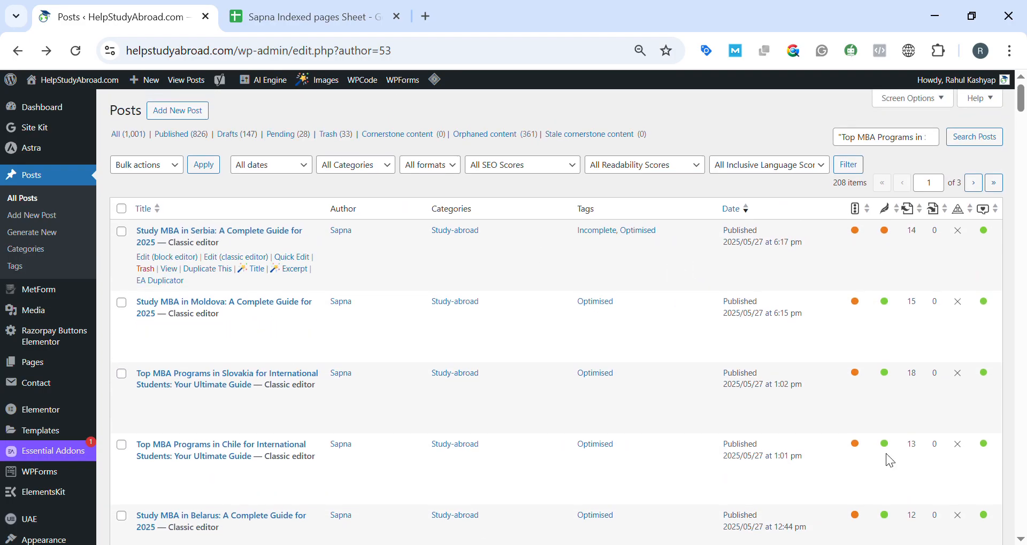
pyautogui.scroll(-4, 743, 385)
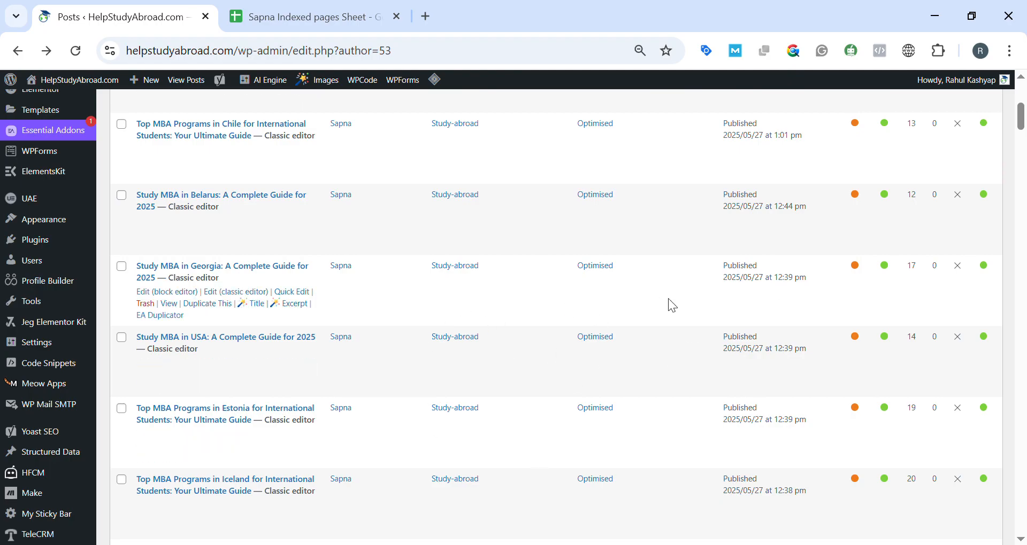
# View the published post "Study MBA in Serbia: A Complete Guide for 2025" and copy its page URL.
pyautogui.scroll(5, 524, 328)
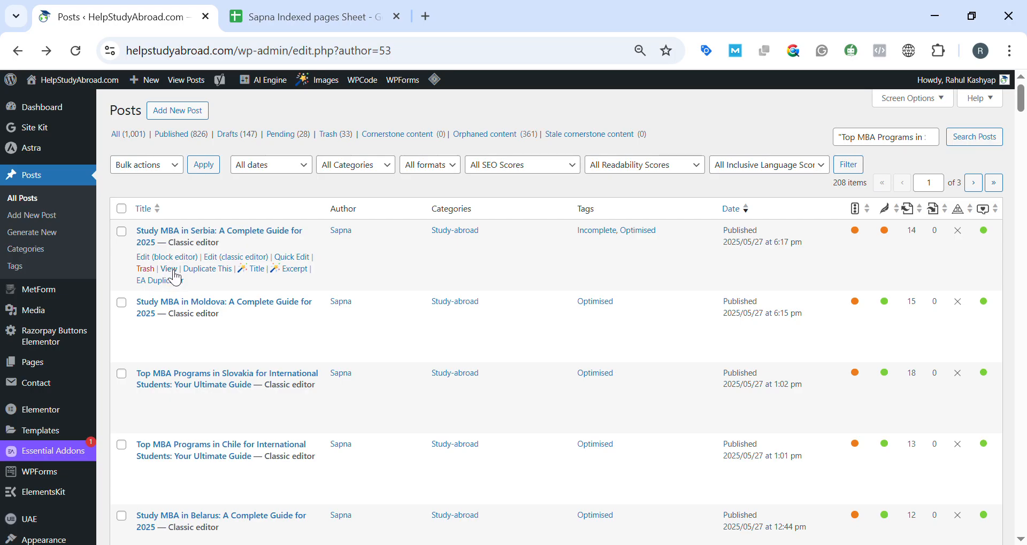
pyautogui.keyDown('ctrl'); pyautogui.click(169, 269); pyautogui.keyUp('ctrl')
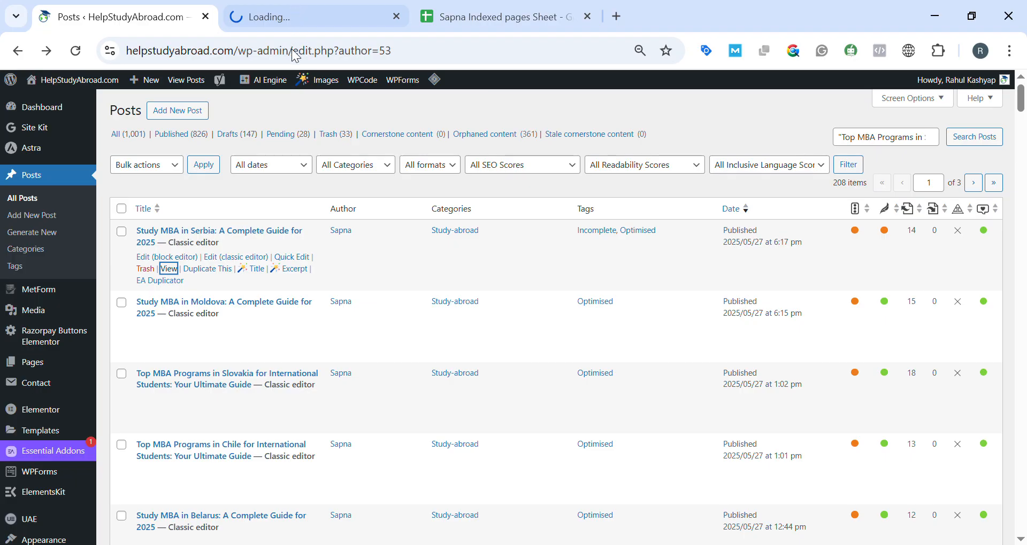
pyautogui.click(294, 21)
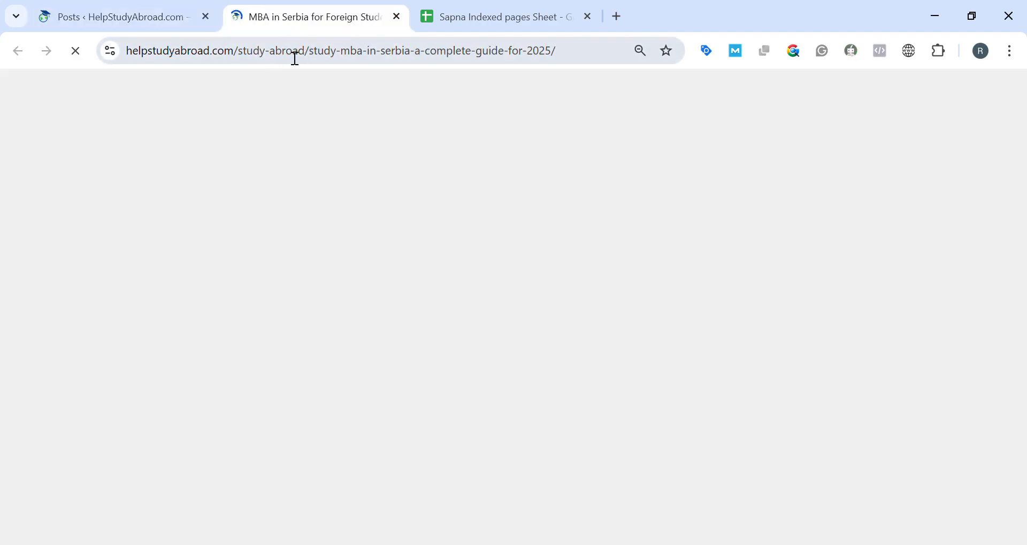
pyautogui.click(295, 54)
pyautogui.hotkey('ctrl', 'c')
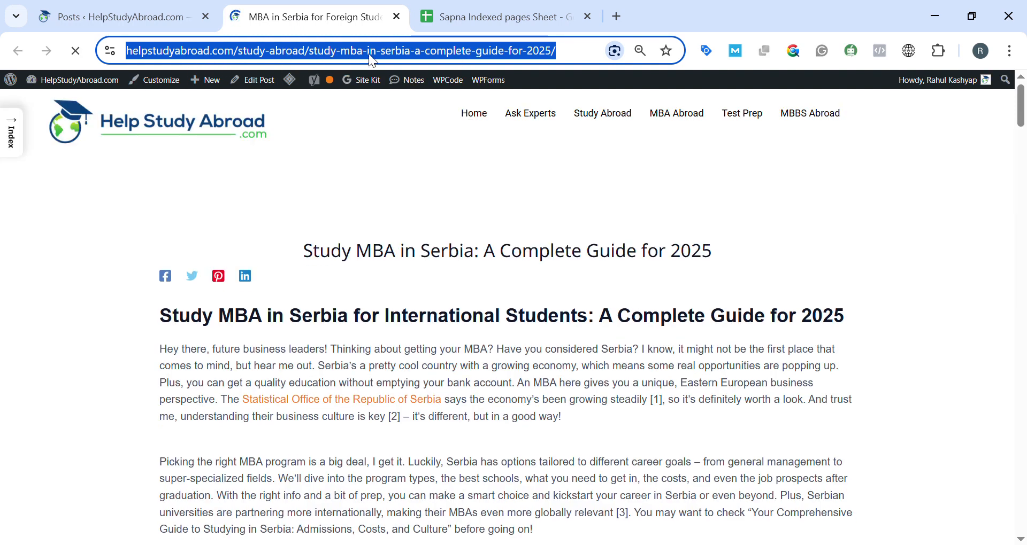
# Search Google in a new browser tab using site: followed directly by the copied Serbia post URL.
pyautogui.click(616, 16)
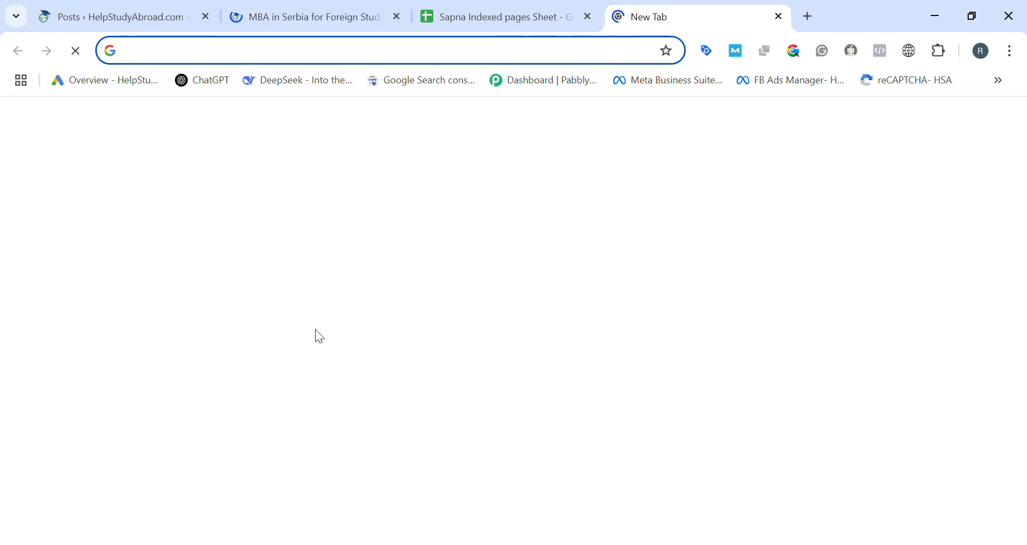
pyautogui.click(362, 341)
pyautogui.write('site')
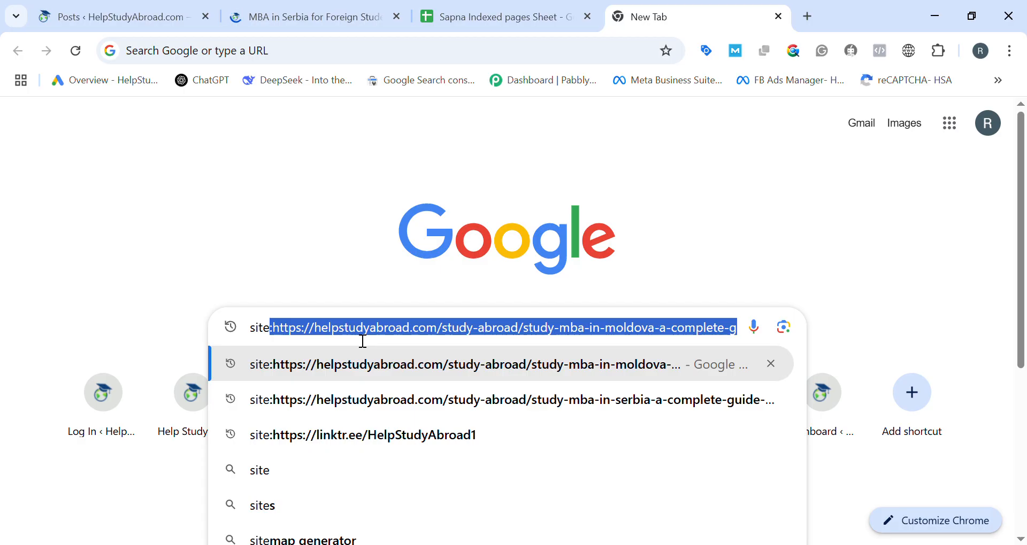
pyautogui.write(':')
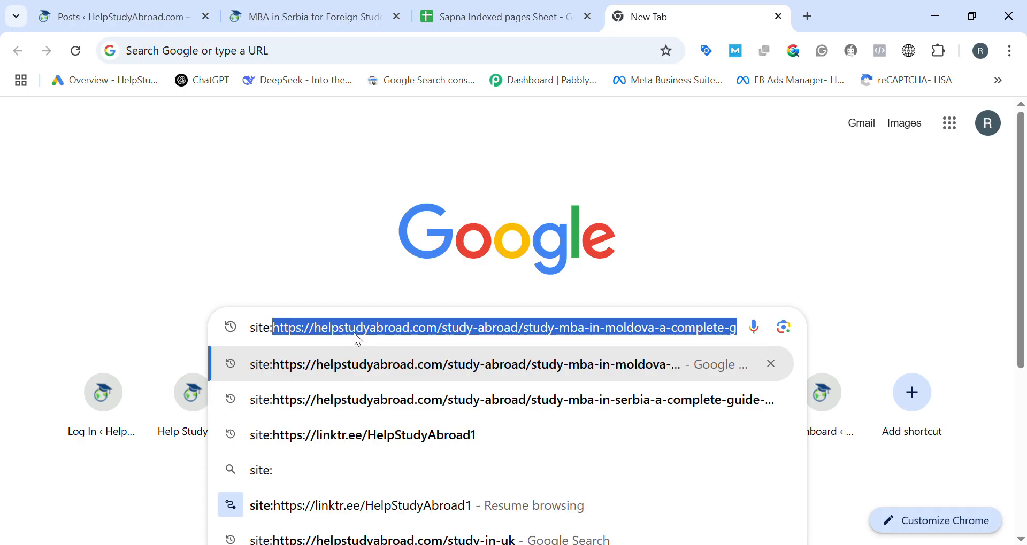
pyautogui.hotkey('ctrl', 'v')
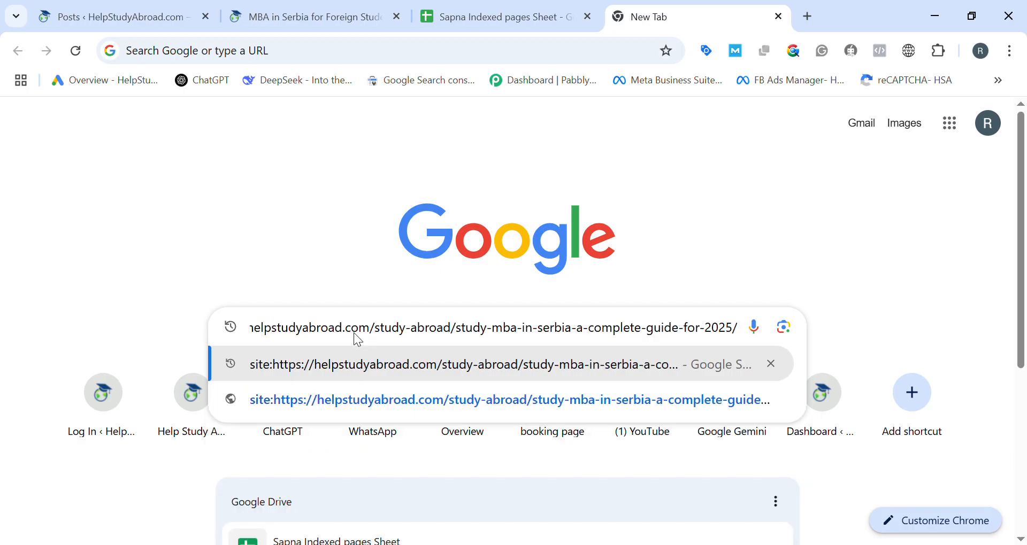
pyautogui.press('Return')
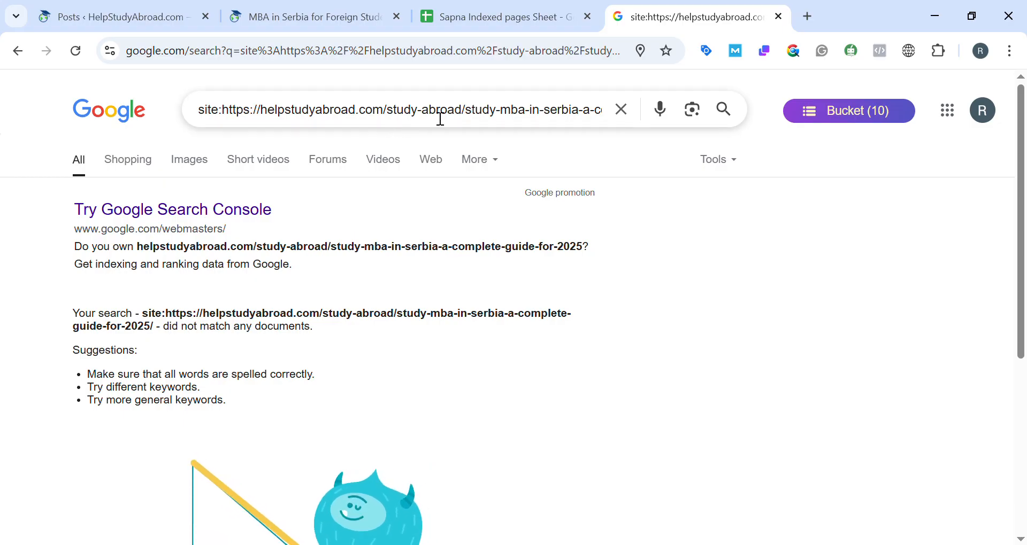
# Open Google Search Console in a new browser tab and inspect the copied Serbia post URL for its indexing status.
pyautogui.click(807, 17)
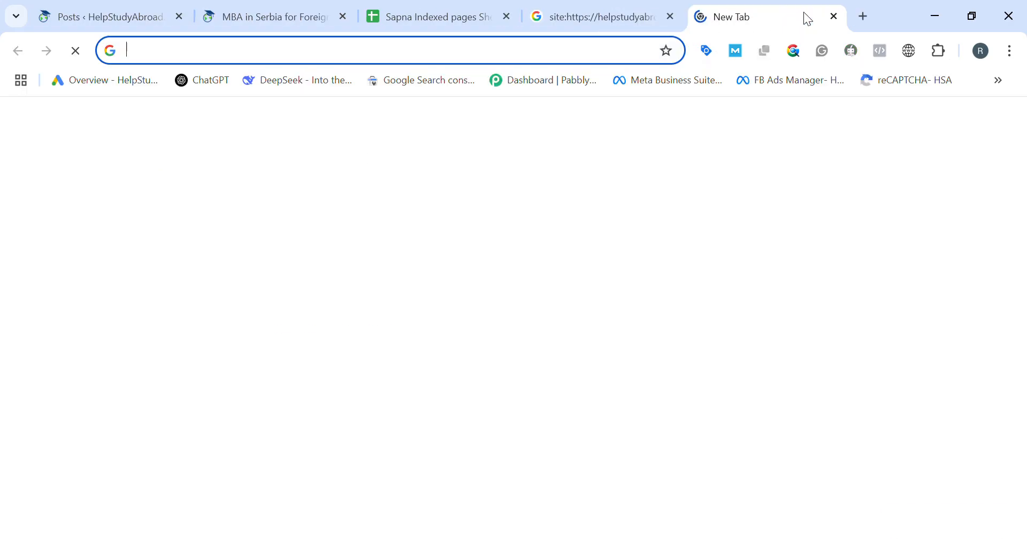
pyautogui.write('sear')
pyautogui.press('Return')
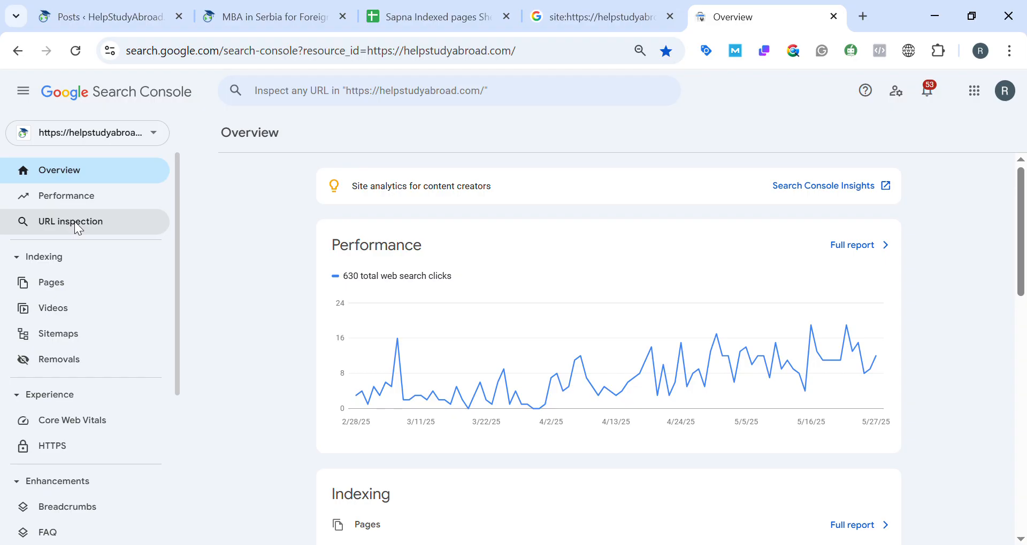
pyautogui.click(398, 95)
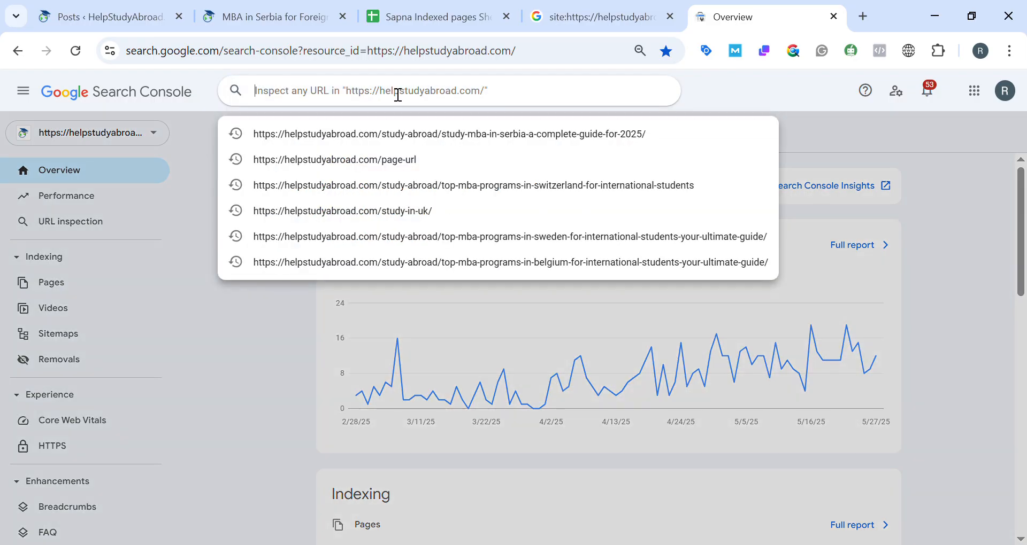
pyautogui.hotkey('ctrl', 'v')
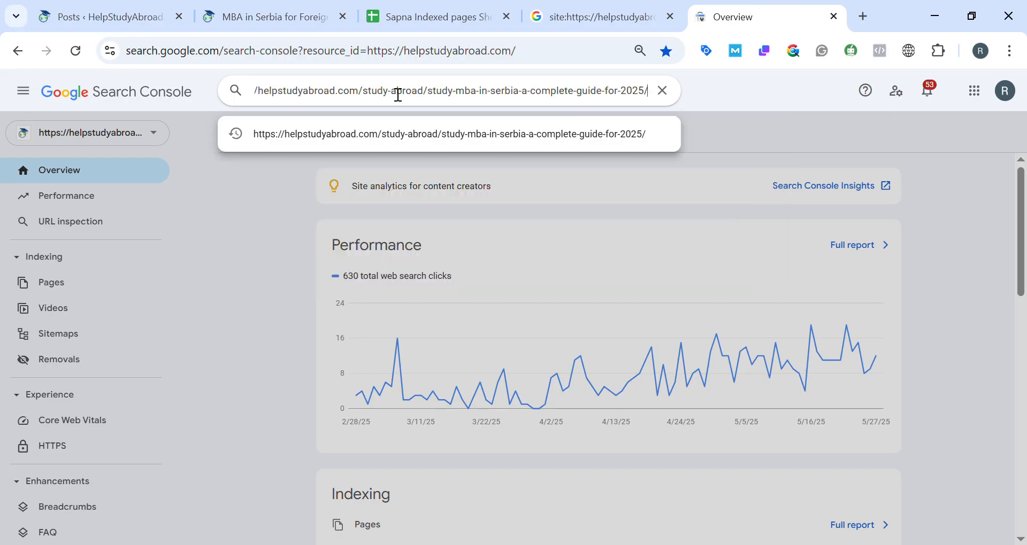
pyautogui.press('Return')
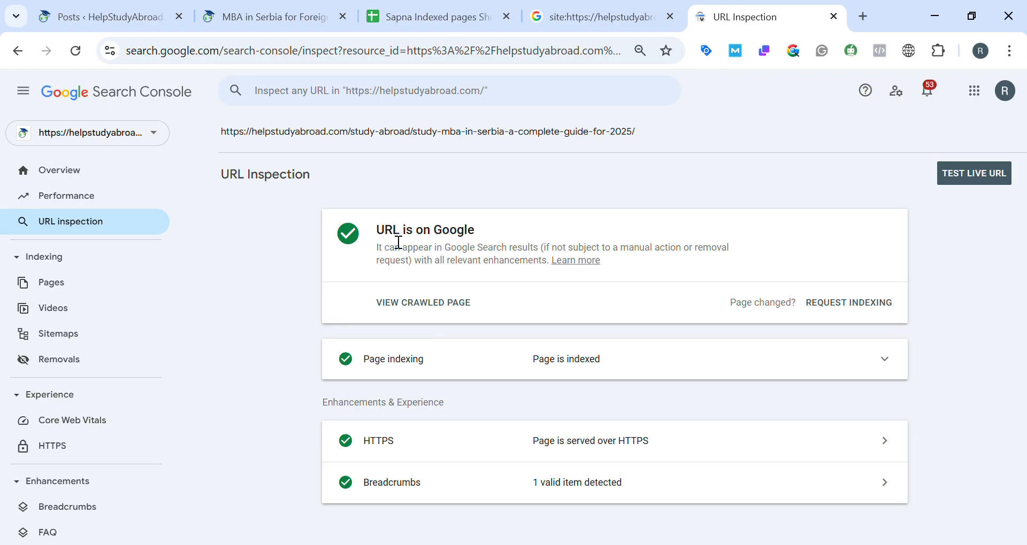
pyautogui.tripleClick(385, 238)
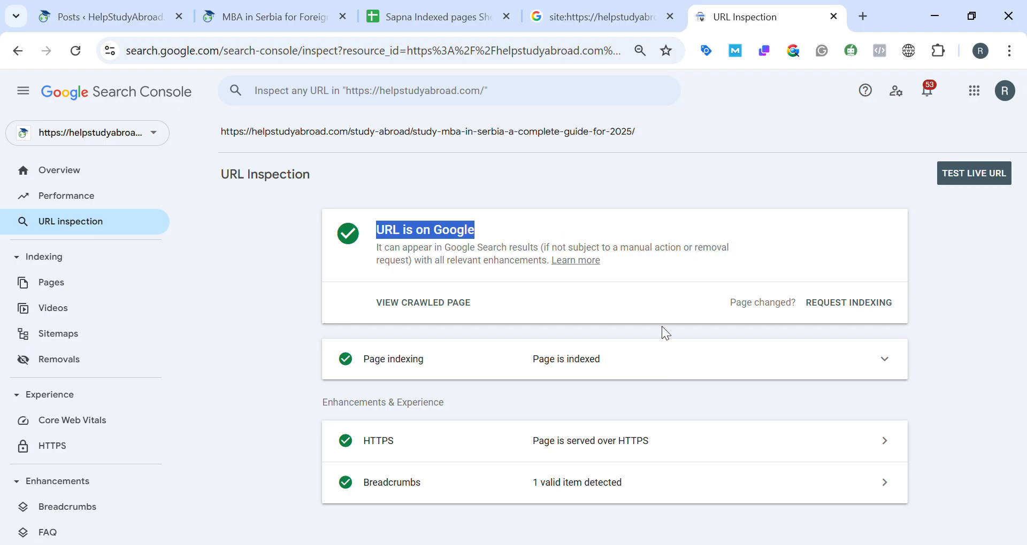
# Switch to the indexed pages spreadsheet in Google Sheets and review its Index/No Index and Indexing Request columns.
pyautogui.click(423, 23)
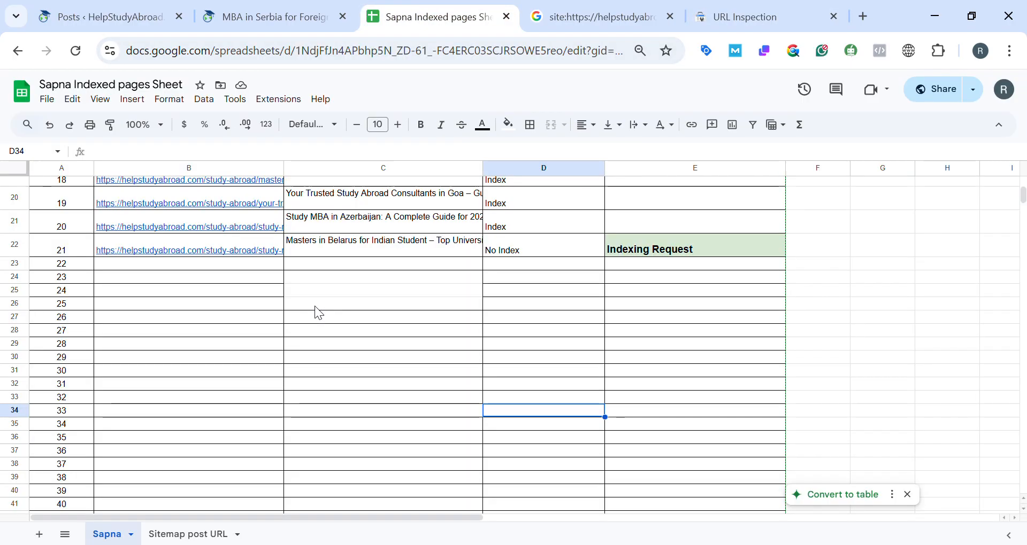
pyautogui.click(178, 294)
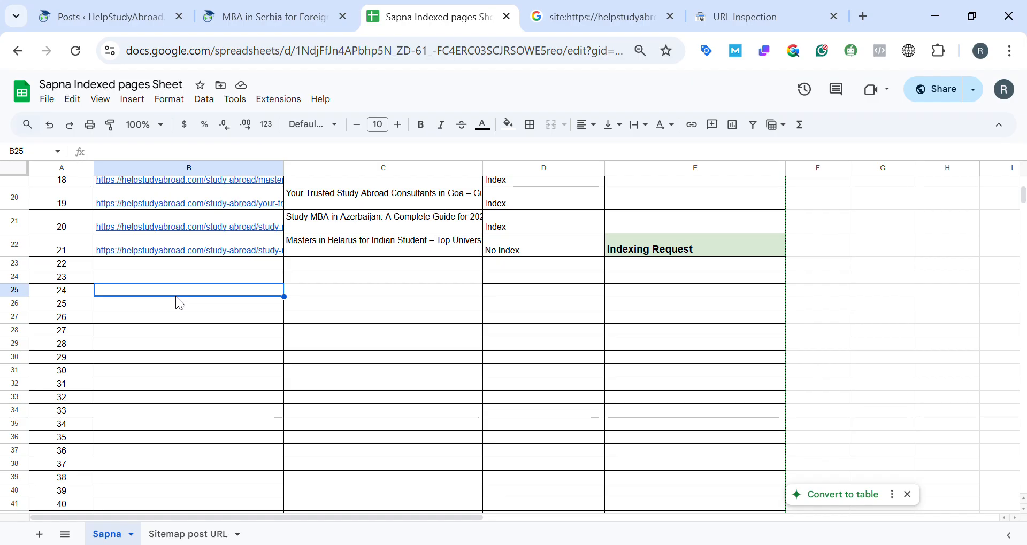
pyautogui.scroll(7, 179, 303)
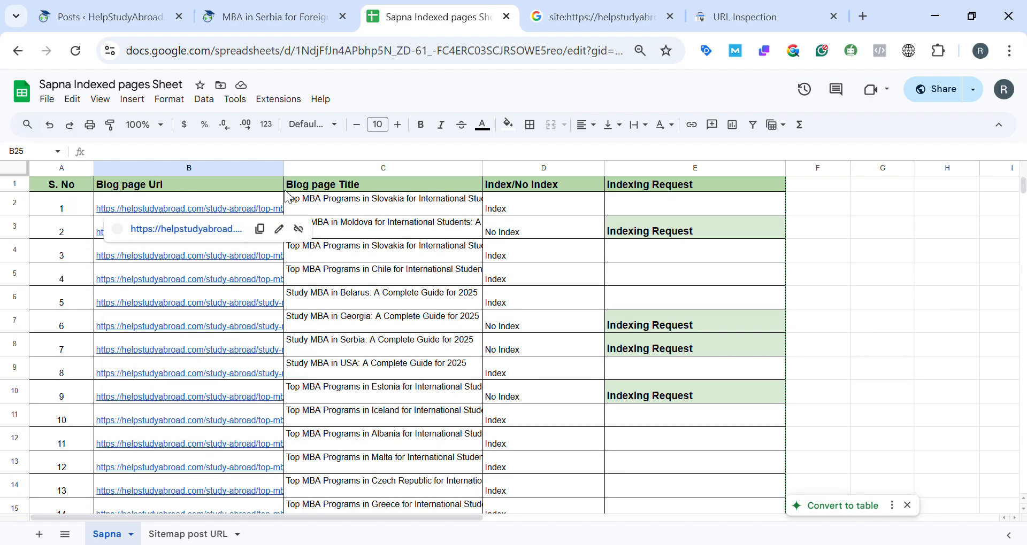
pyautogui.click(542, 186)
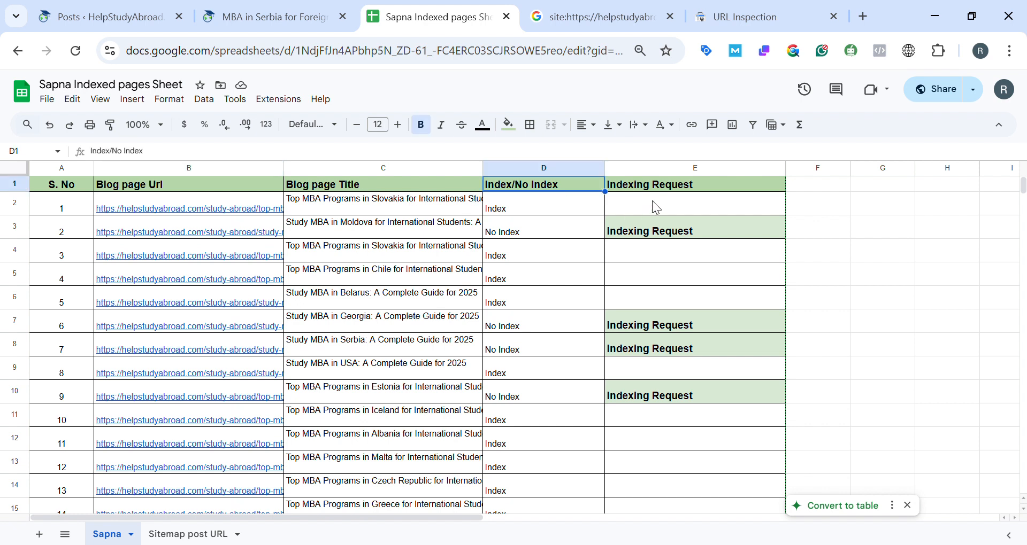
pyautogui.click(638, 236)
# Paste the Serbia post URL into the Blog page Url column at serial number 23, cell B24.
pyautogui.scroll(-7, 653, 332)
pyautogui.scroll(-3, 22, 331)
pyautogui.scroll(3, 149, 303)
pyautogui.click(156, 307)
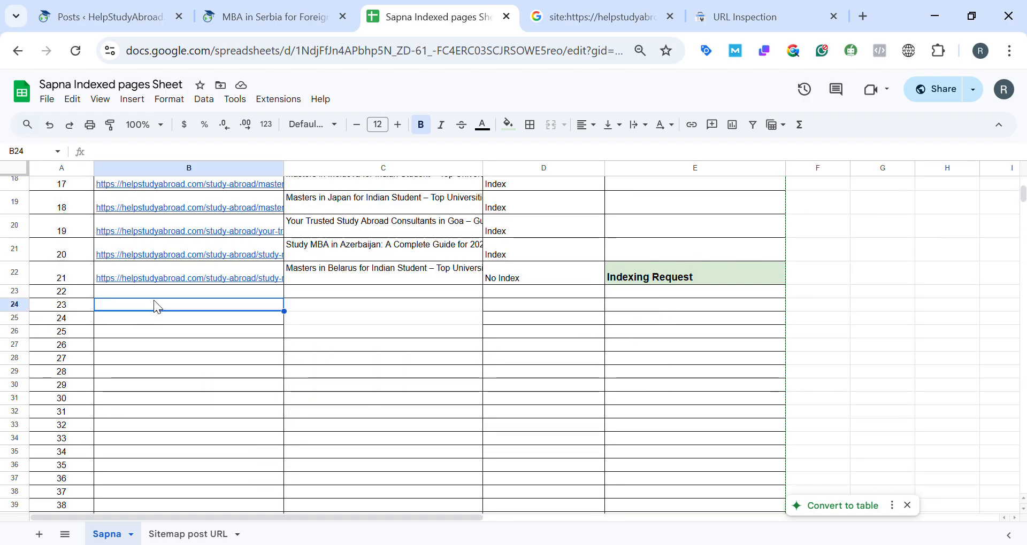
pyautogui.hotkey('ctrl', 'v')
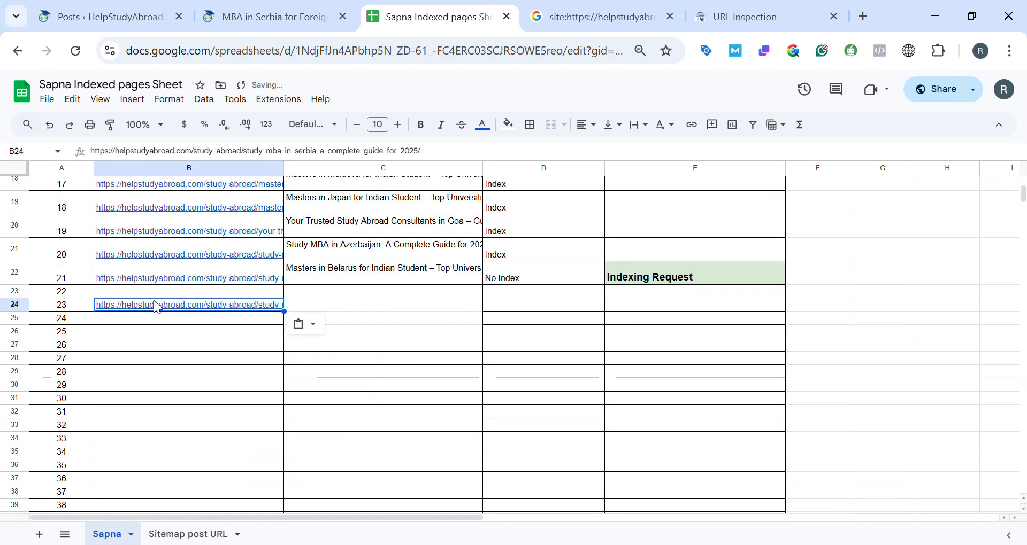
# Copy the heading "Study MBA in Serbia: A Complete Guide for 2025" from the open post into cell C24 of the indexed pages sheet.
pyautogui.click(270, 19)
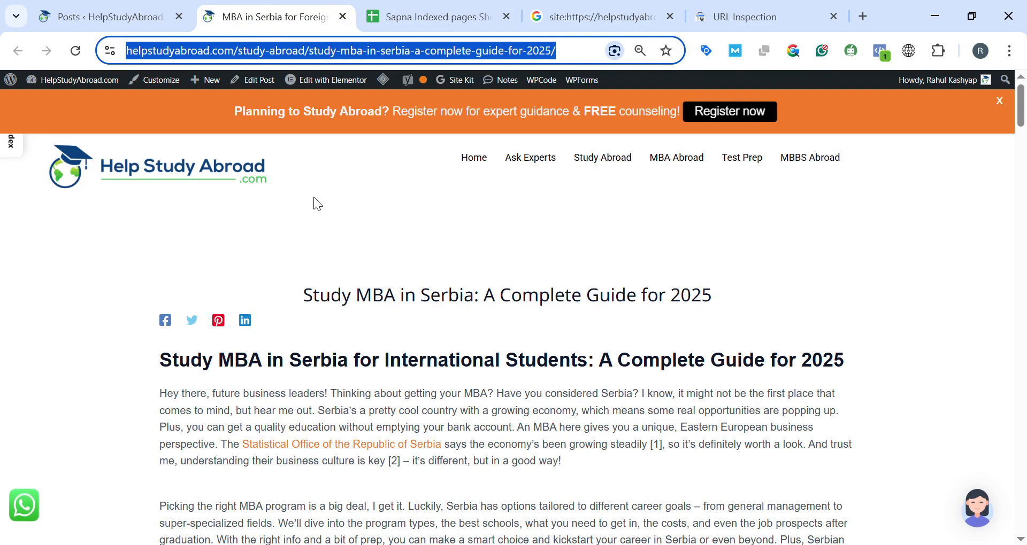
pyautogui.click(357, 295)
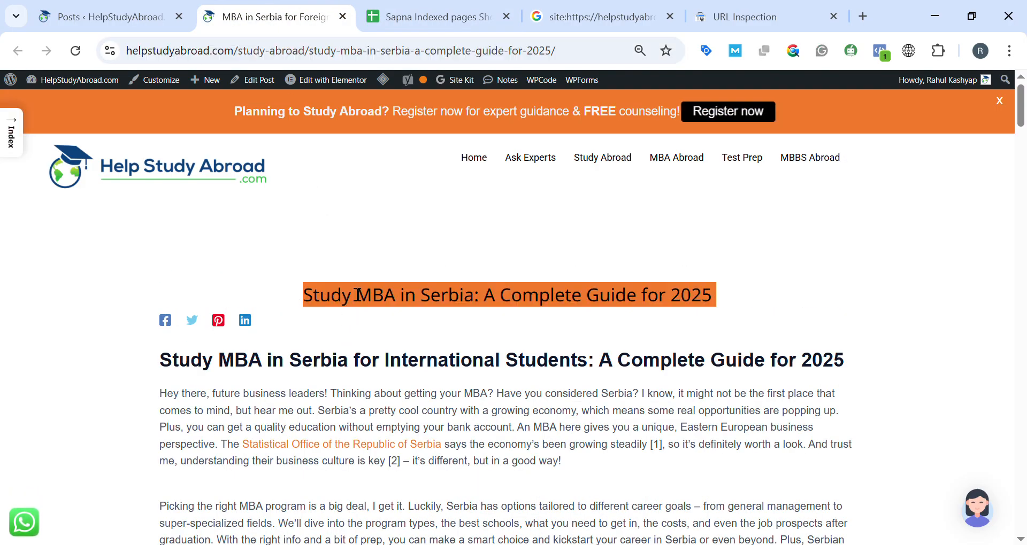
pyautogui.click(491, 7)
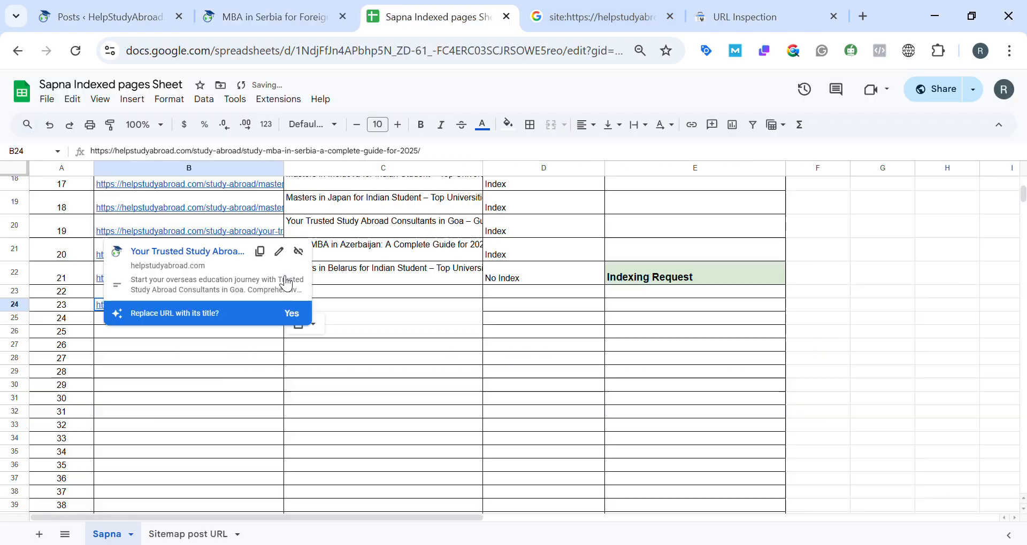
pyautogui.click(360, 308)
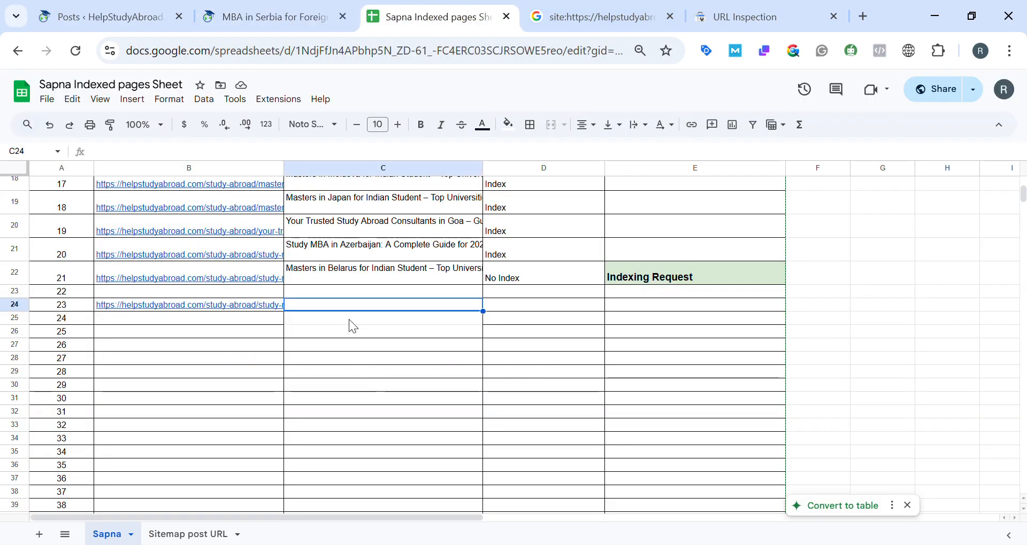
pyautogui.write('Study MBA in Serbia: A Complete Guide for 2025')
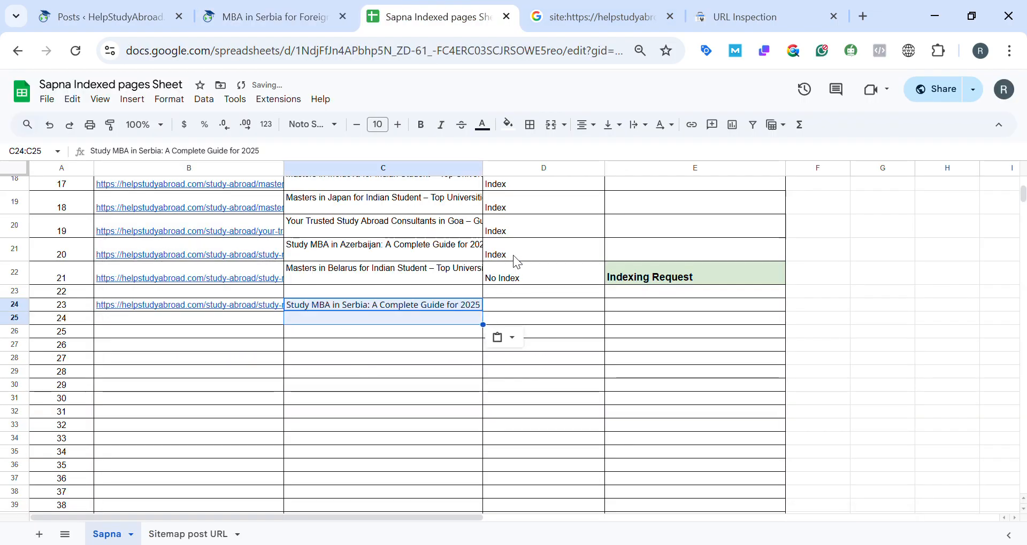
# Copy the "Index" status from cell D21 into cell D24 for the Serbia post.
pyautogui.click(517, 262)
pyautogui.hotkey('ctrl', 'c')
pyautogui.click(512, 309)
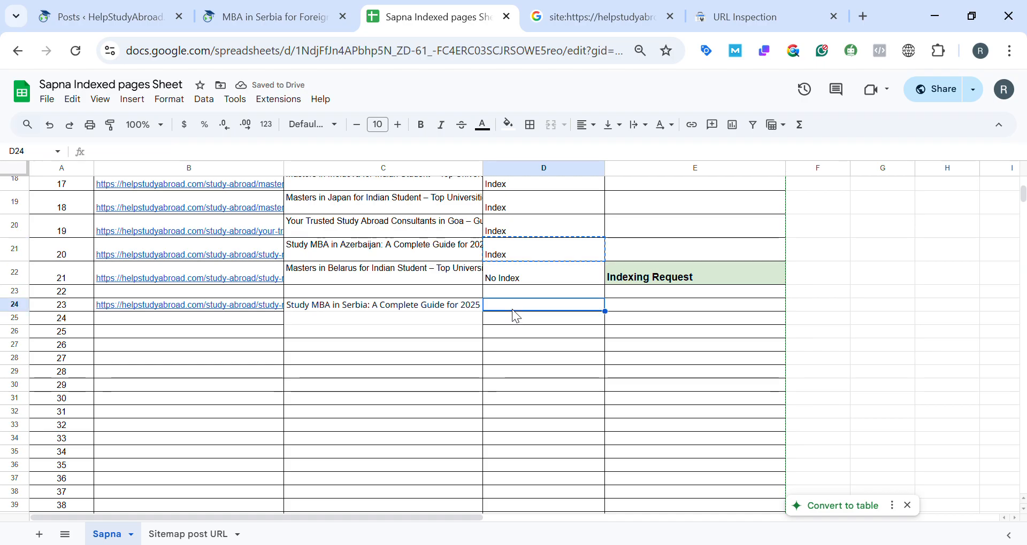
pyautogui.hotkey('ctrl', 'v')
pyautogui.scroll(6, 461, 347)
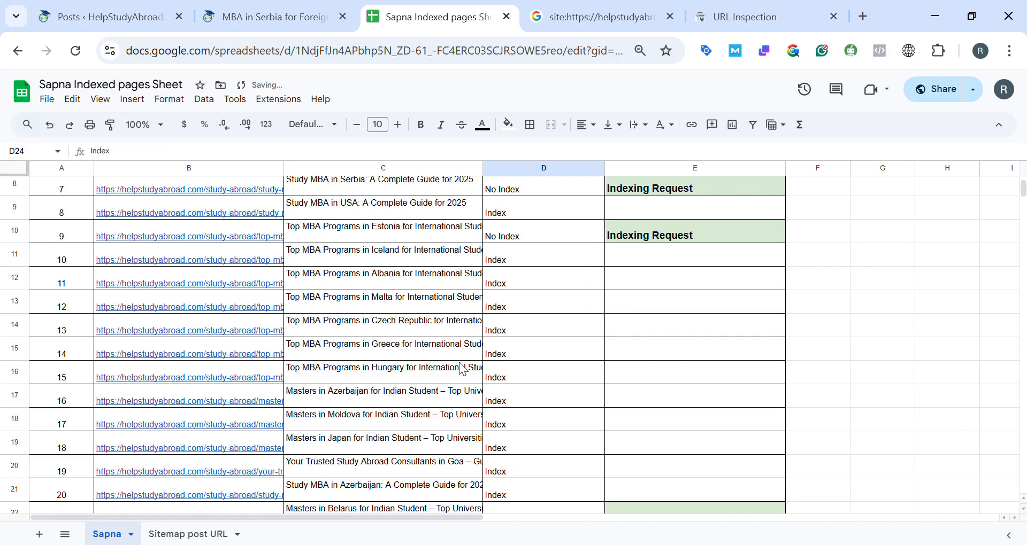
pyautogui.scroll(-6, 570, 339)
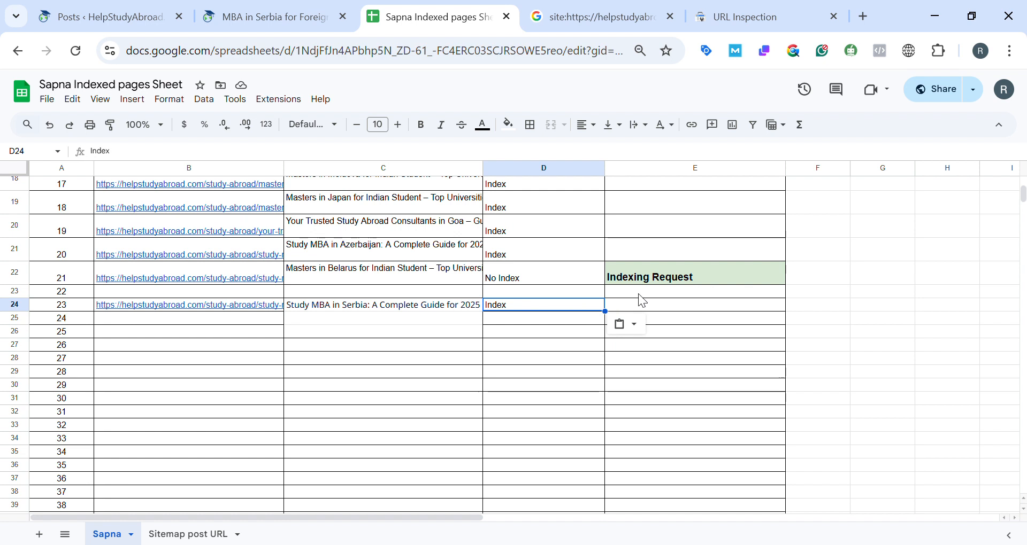
# Return to the WordPress posts list and view the published "Study MBA in Moldova" post in a separate browser tab.
pyautogui.click(735, 24)
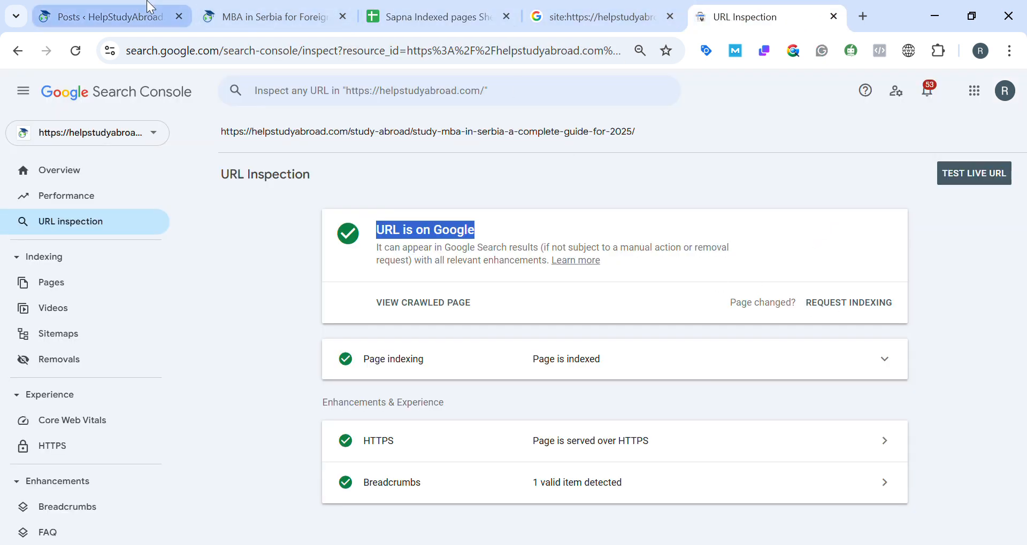
pyautogui.click(146, 7)
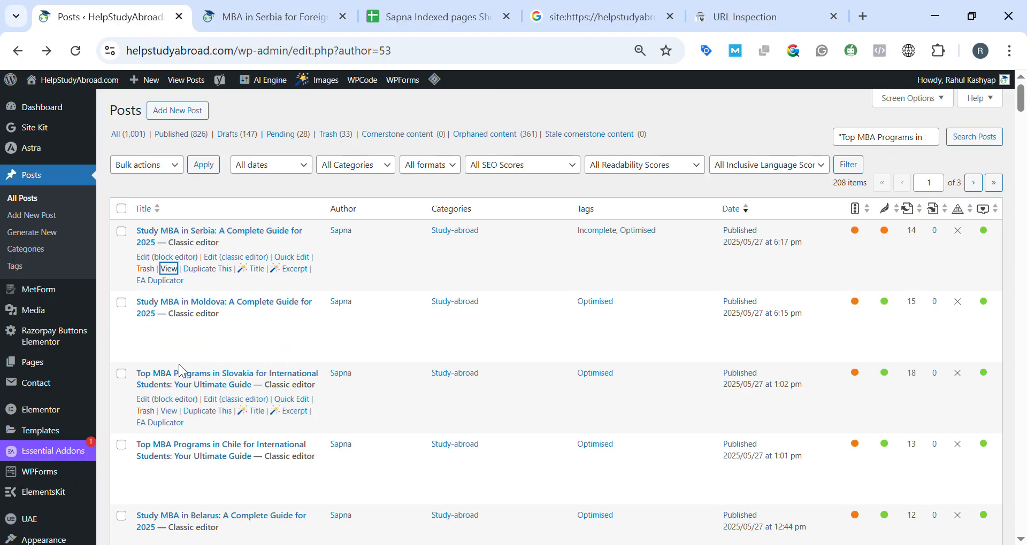
pyautogui.click(170, 340)
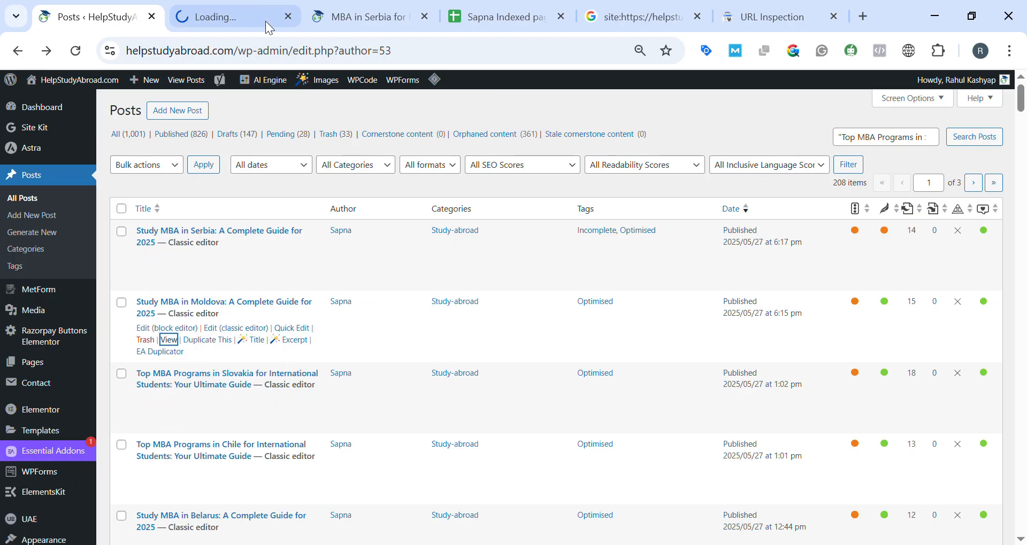
pyautogui.click(658, 12)
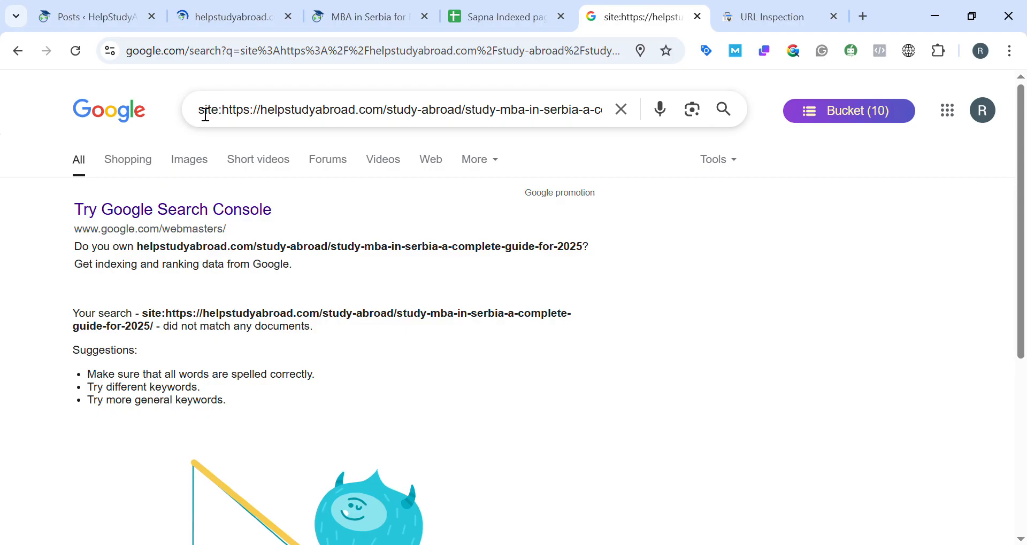
pyautogui.click(128, 10)
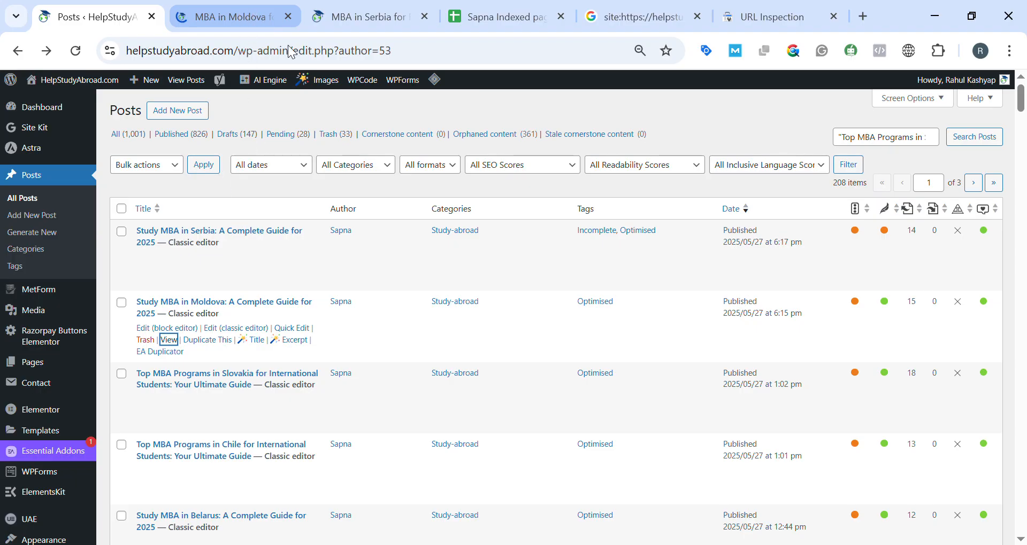
# Close the Moldova and Serbia post tabs and have the Moldova post's URL copied from the posts list.
pyautogui.middleClick(245, 8)
pyautogui.middleClick(245, 8)
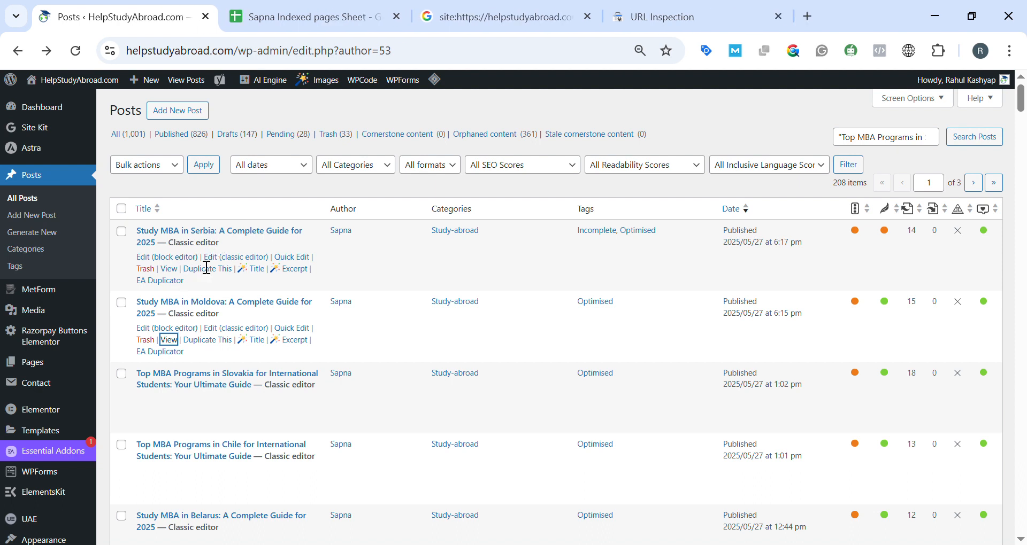
pyautogui.scroll(-2, 206, 268)
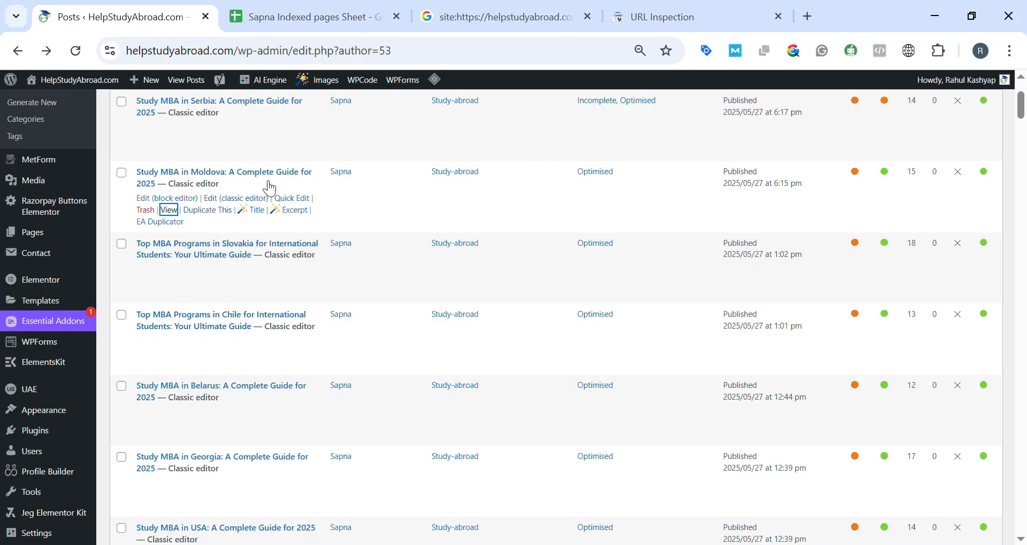
# Replace the Serbia URL after site: in the Google search with the copied Moldova post URL and run the search.
pyautogui.click(463, 17)
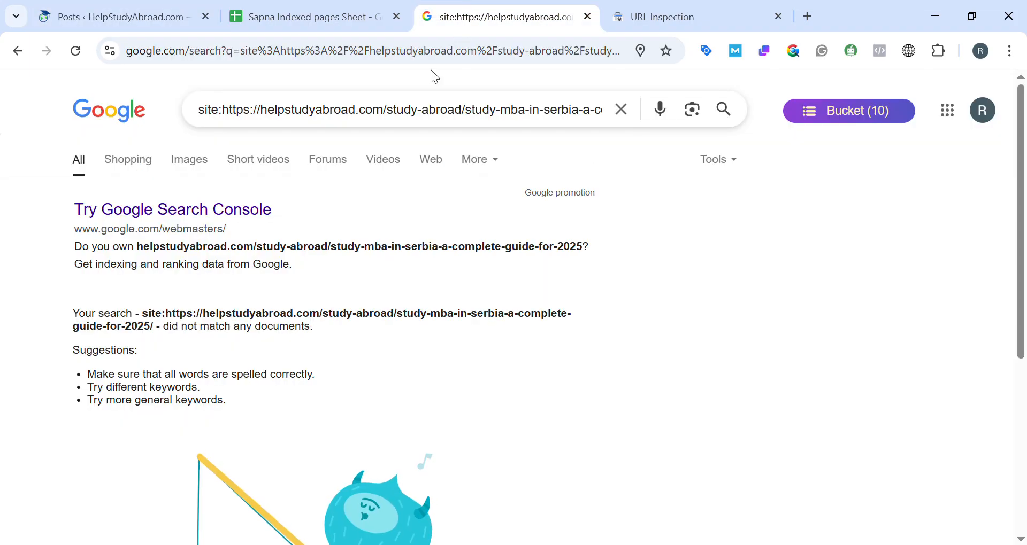
pyautogui.doubleClick(291, 110)
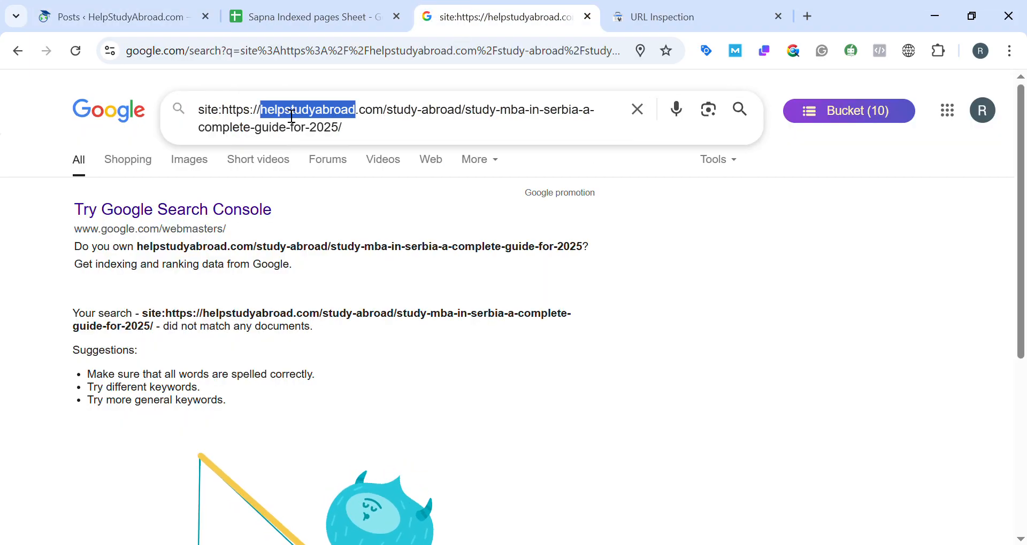
pyautogui.click(223, 113)
pyautogui.moveTo(231, 117); pyautogui.dragTo(368, 146)
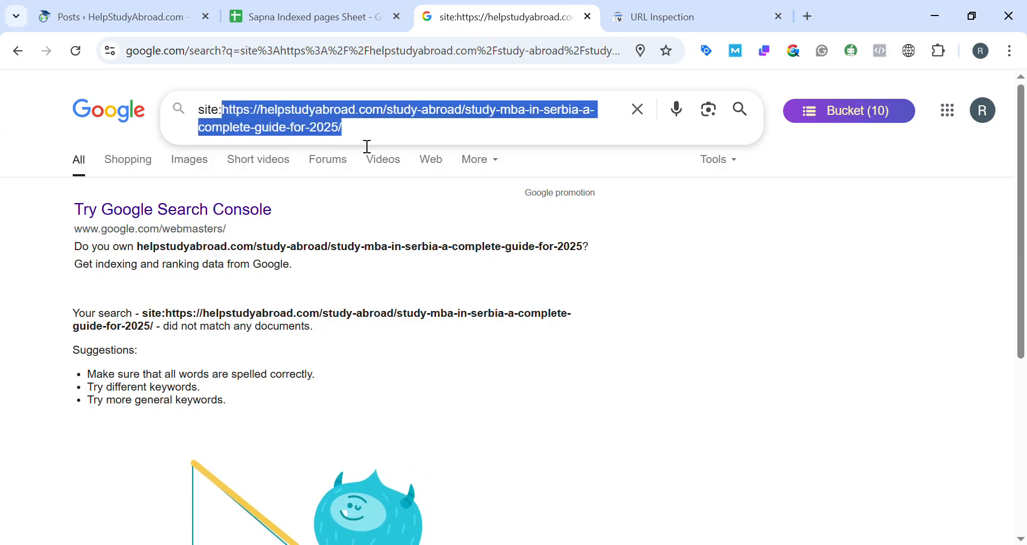
pyautogui.hotkey('ctrl', 'v')
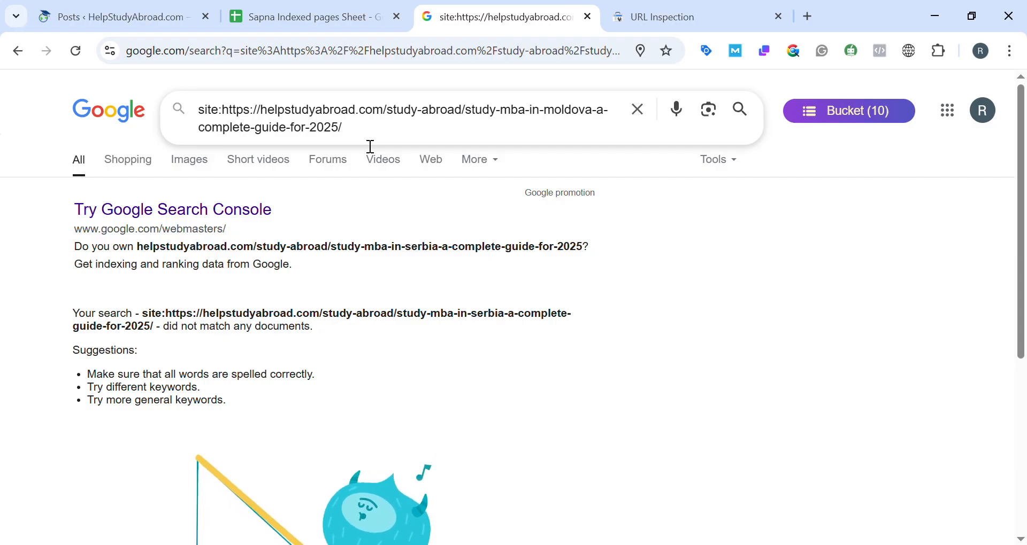
pyautogui.click(747, 115)
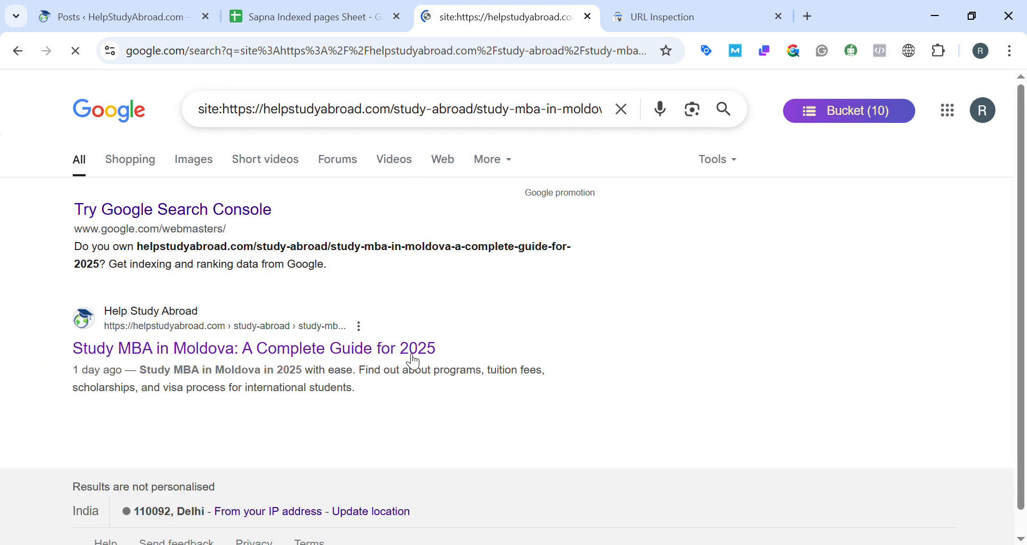
# Paste the Moldova post URL into cell B26 of the indexed pages sheet, at serial number 25.
pyautogui.click(363, 7)
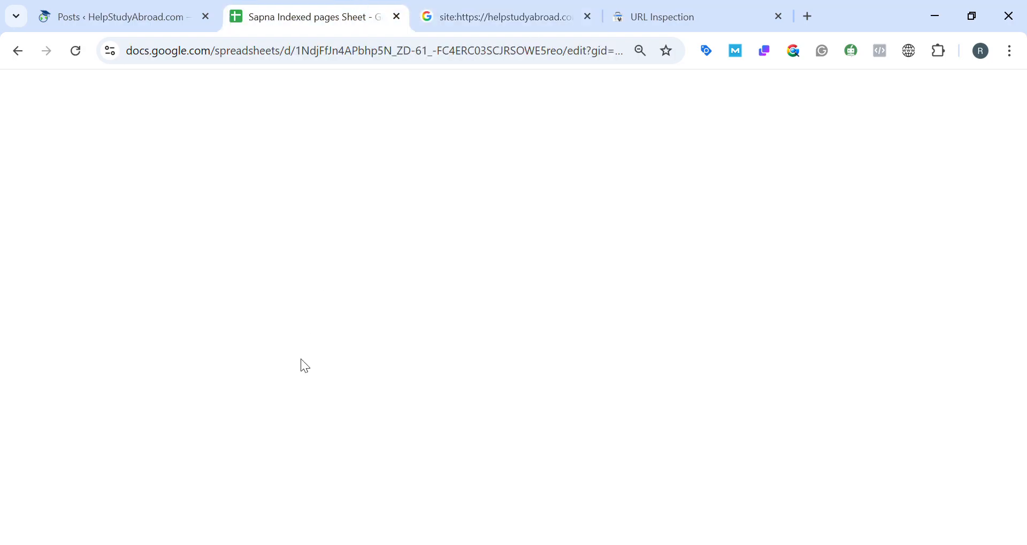
pyautogui.click(230, 332)
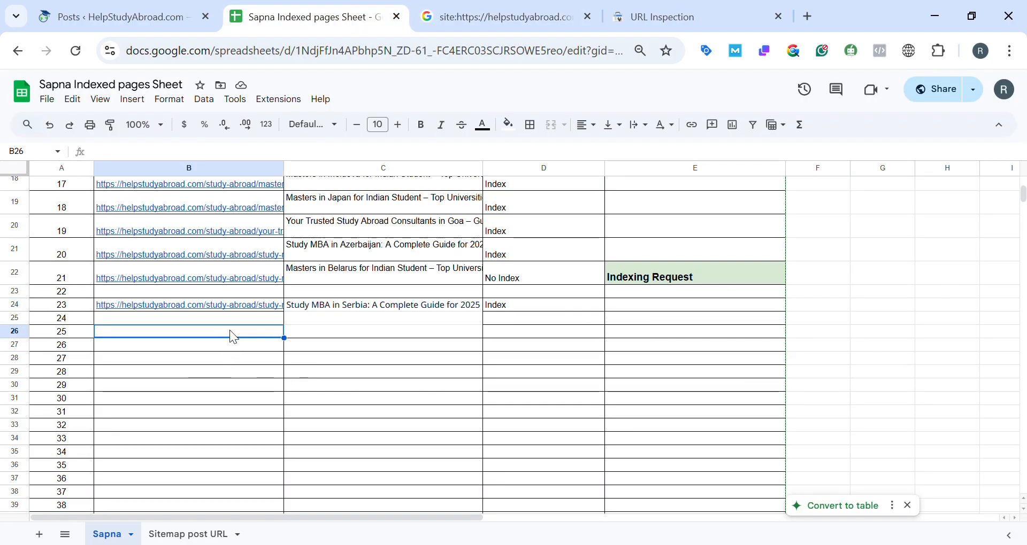
pyautogui.hotkey('ctrl', 'v')
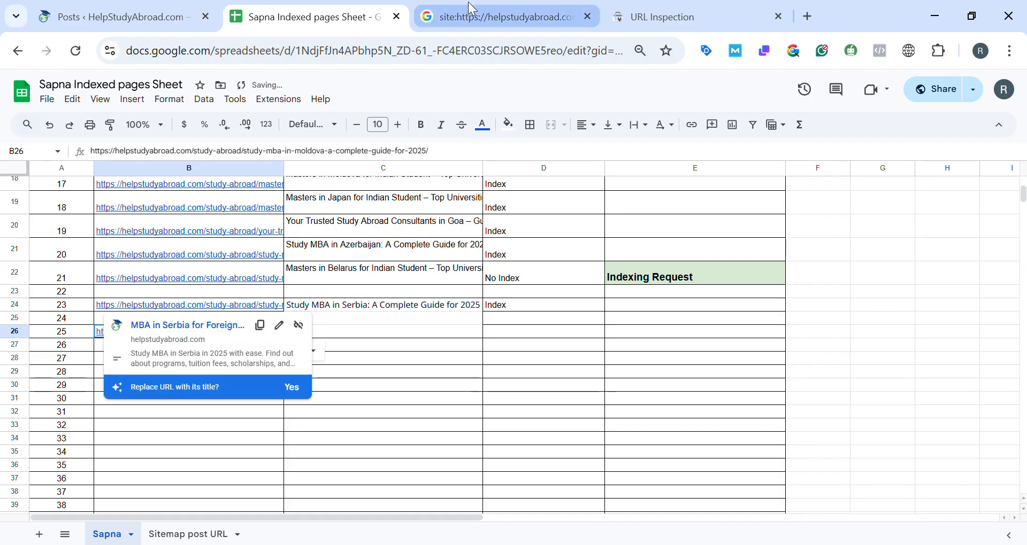
# Copy the title of the Moldova search result on Google and paste it into cell C26 of the sheet.
pyautogui.click(471, 8)
pyautogui.moveTo(46, 351); pyautogui.dragTo(82, 349)
pyautogui.hotkey('ctrl', 'c')
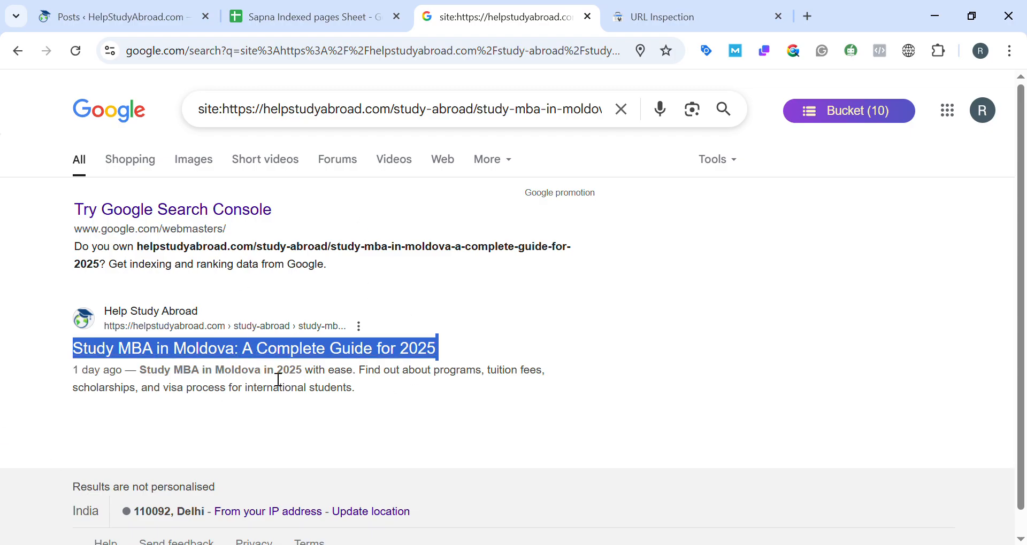
pyautogui.click(331, 8)
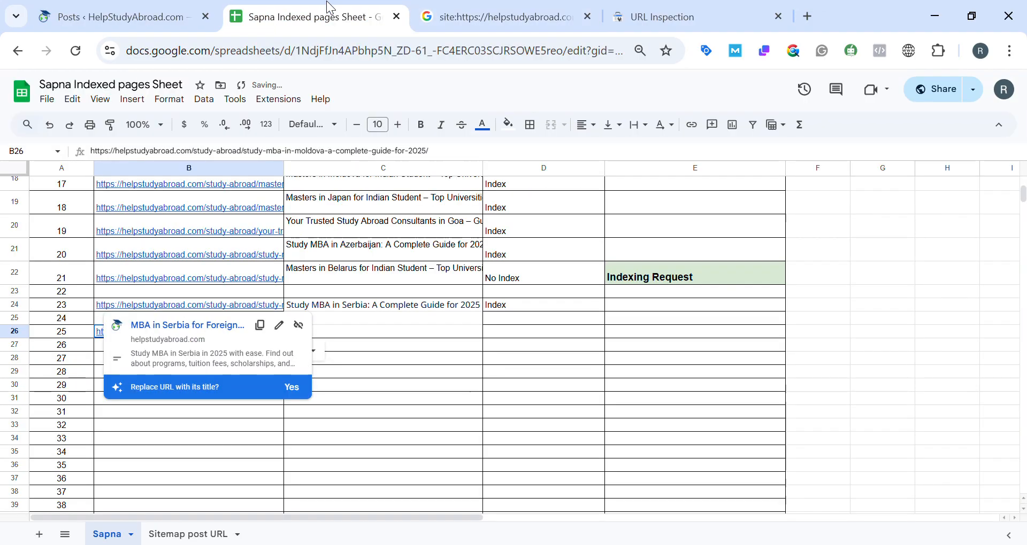
pyautogui.click(392, 338)
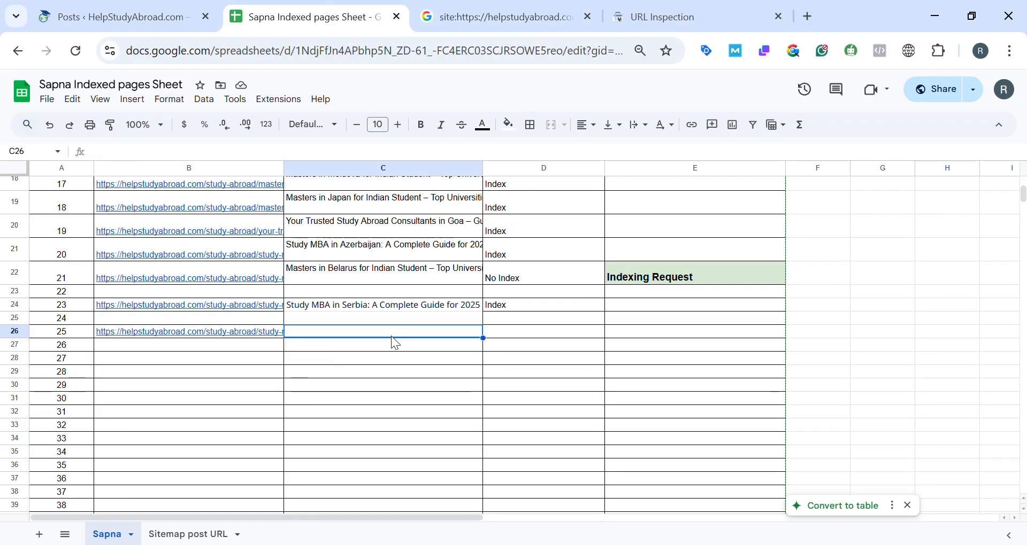
pyautogui.hotkey('ctrl', 'v')
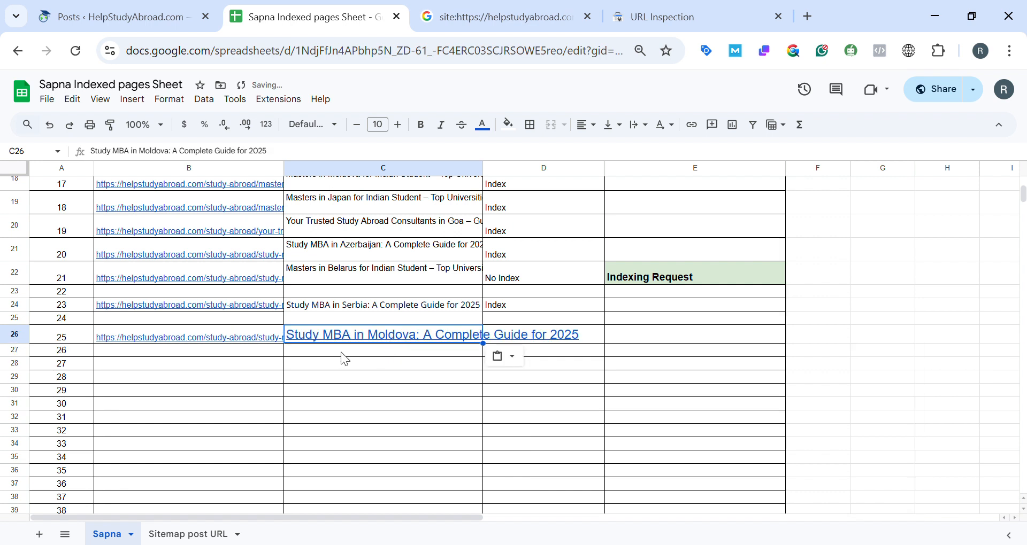
# Clear the linked title from cell C26 and re-enter "Study MBA in Moldova: A Complete Guide for 2025" there as plain text.
pyautogui.click(497, 17)
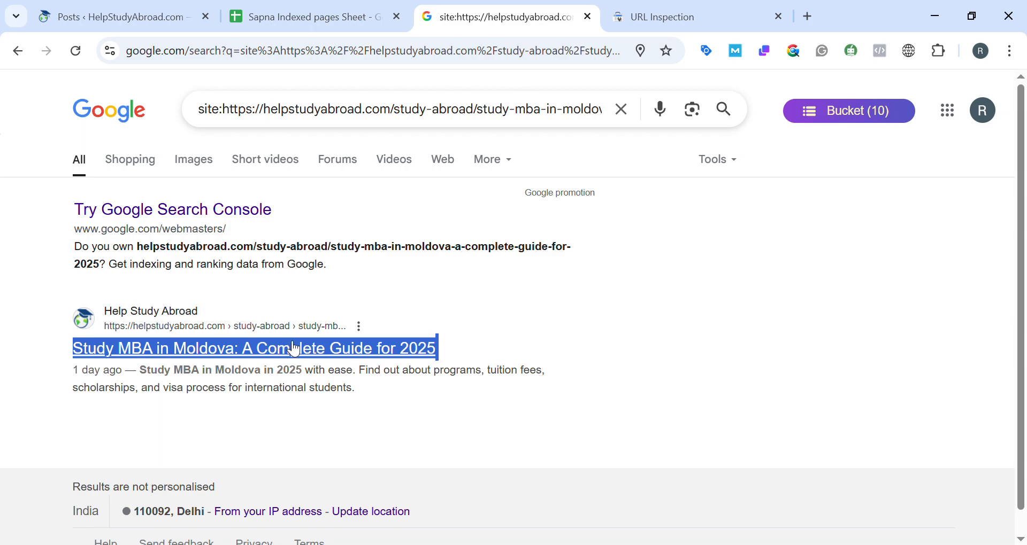
pyautogui.click(358, 8)
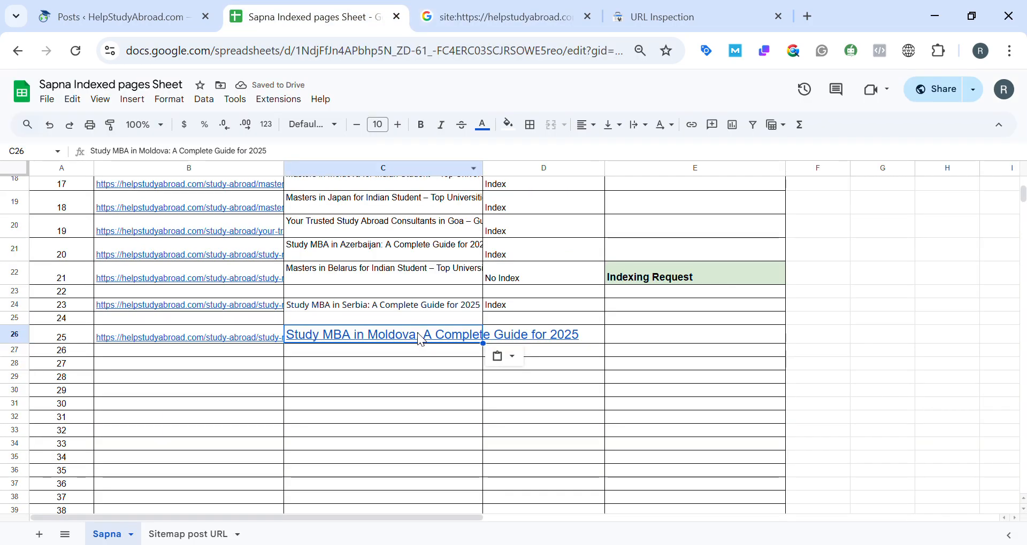
pyautogui.moveTo(421, 337)
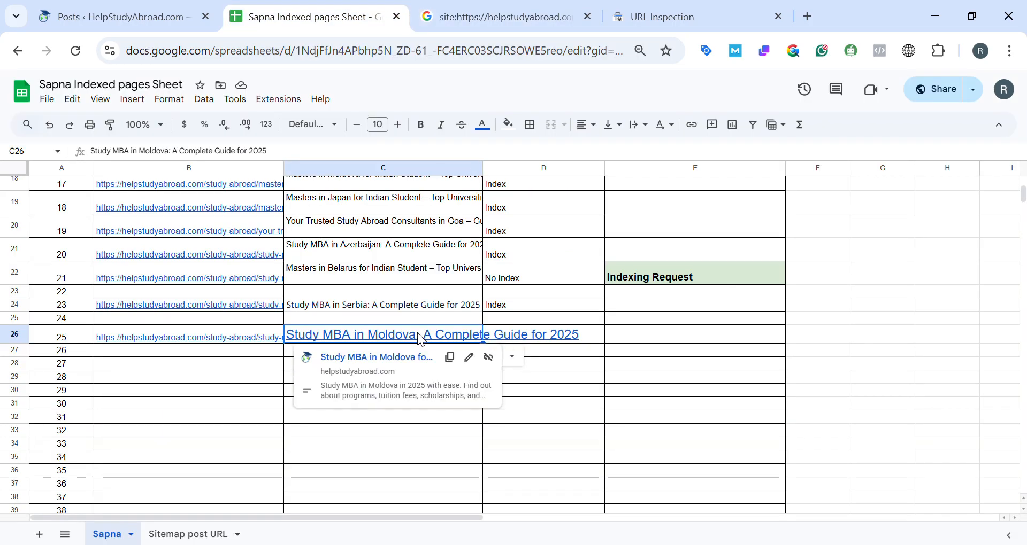
pyautogui.press('Delete')
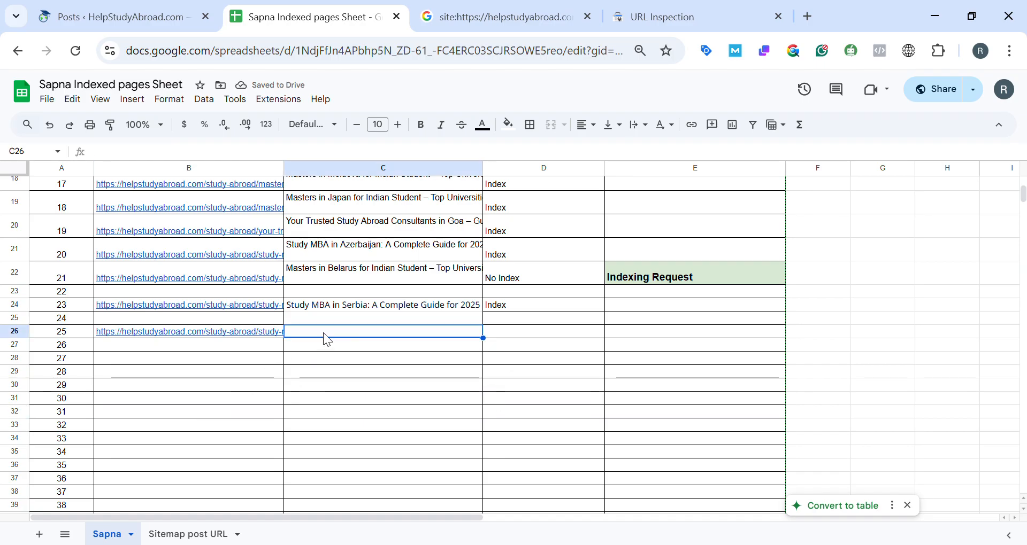
pyautogui.doubleClick(332, 341)
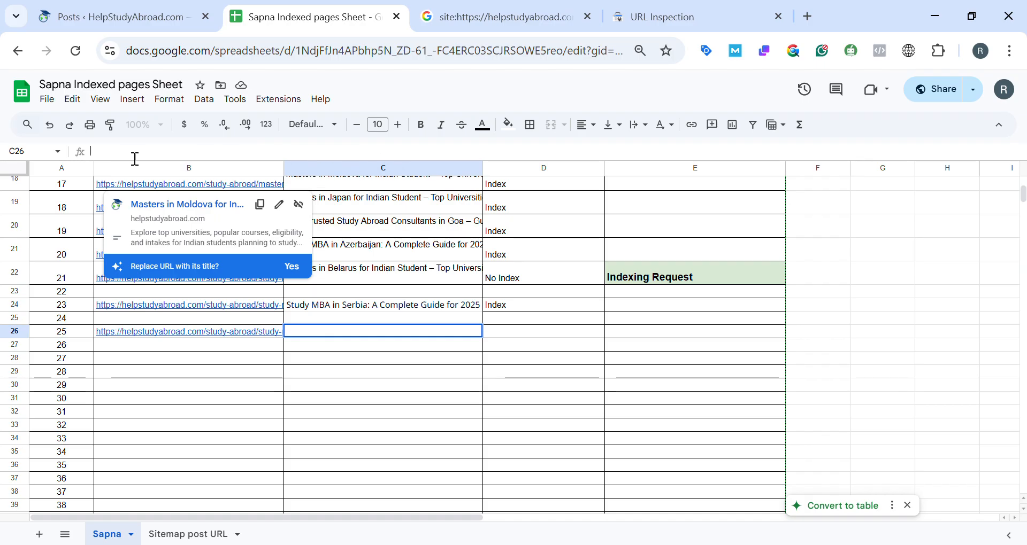
pyautogui.hotkey('ctrl', 'v')
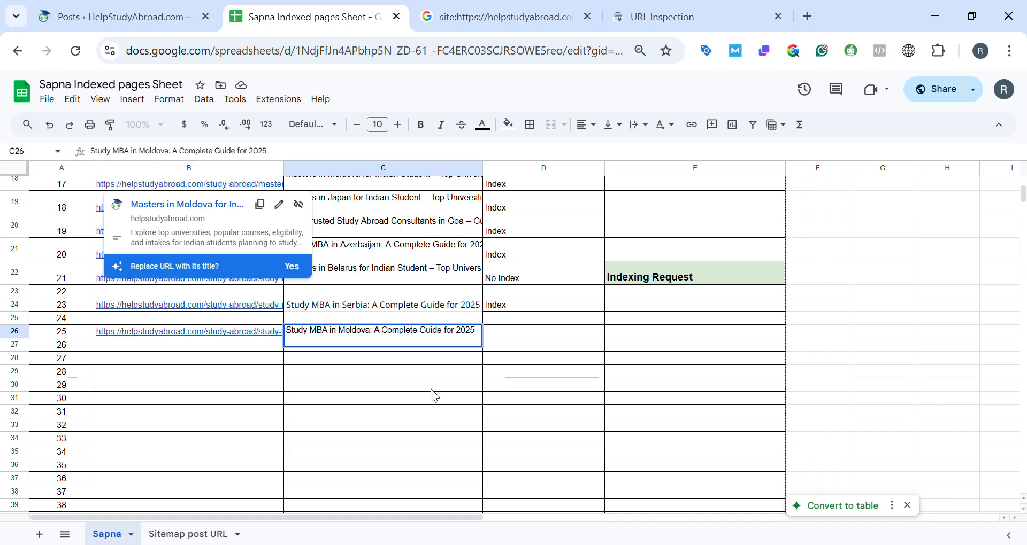
pyautogui.click(305, 367)
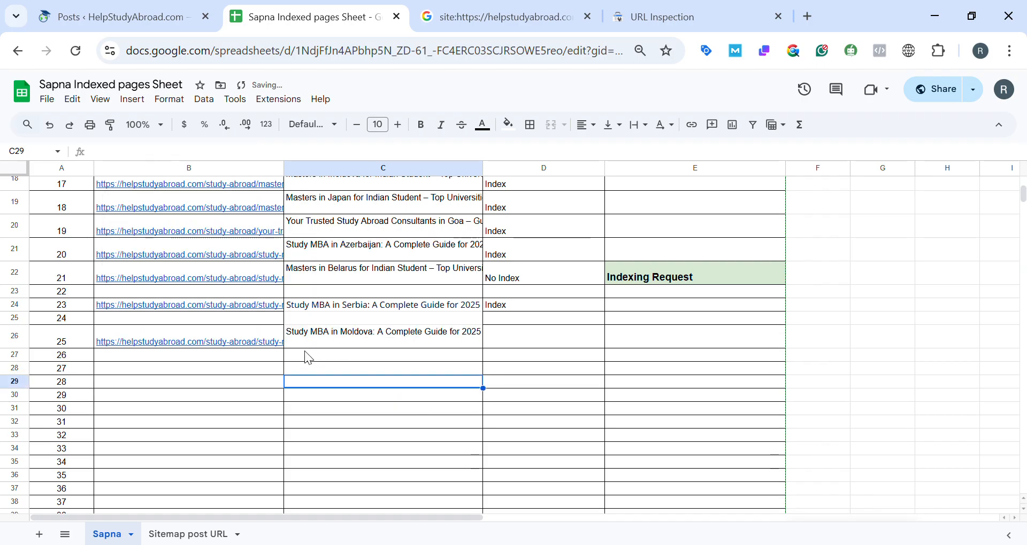
# Copy the "Index" status from cell D24 into D26 for the Moldova post and return to the WordPress posts list.
pyautogui.click(526, 305)
pyautogui.hotkey('ctrl', 'c')
pyautogui.click(508, 337)
pyautogui.hotkey('ctrl', 'v')
pyautogui.click(102, 11)
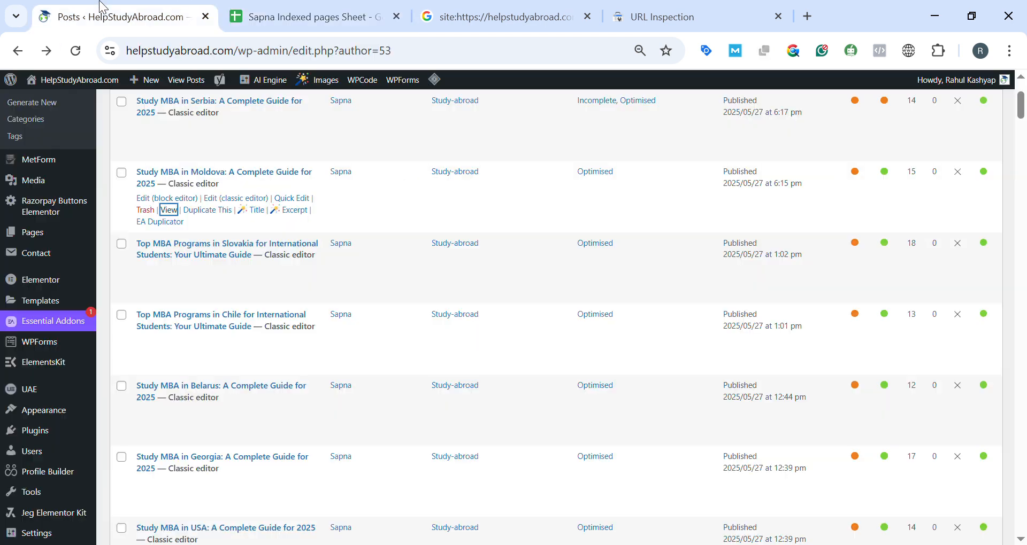
# Copy the Slovakia MBA post's URL from the WordPress posts list and run a site: search for it on Google.
pyautogui.click(169, 281)
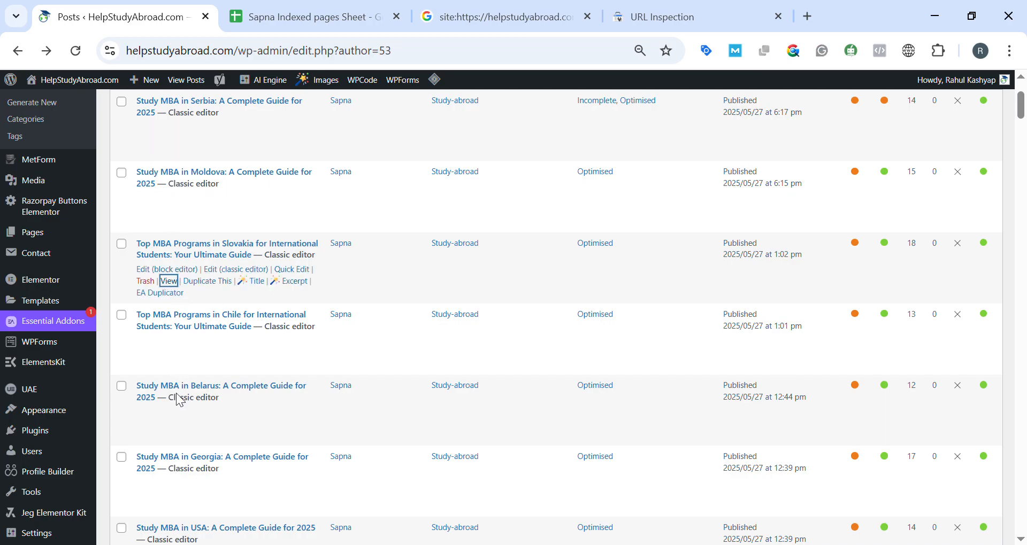
pyautogui.click(534, 13)
pyautogui.doubleClick(340, 125)
pyautogui.moveTo(228, 119); pyautogui.dragTo(399, 151)
pyautogui.hotkey('ctrl', 'v')
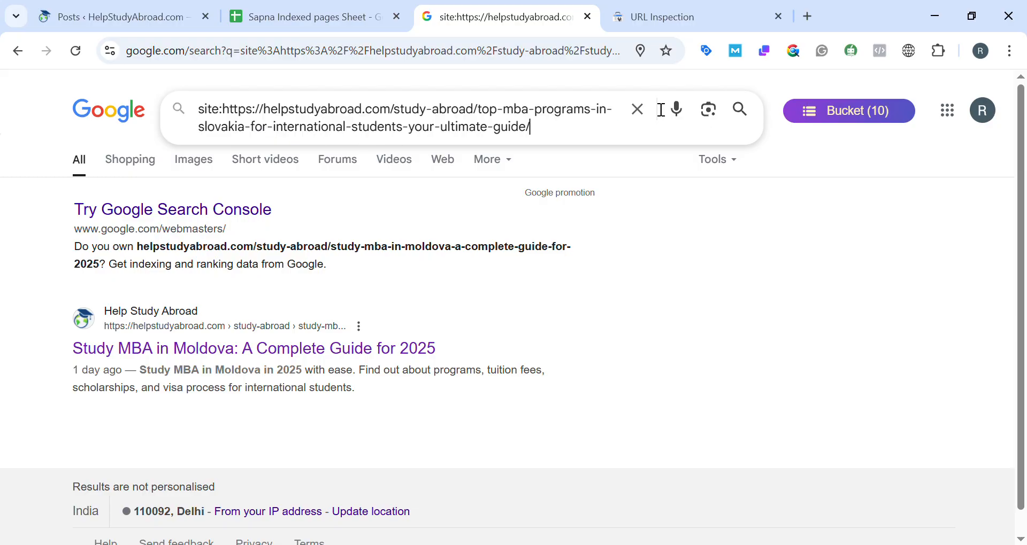
pyautogui.click(746, 108)
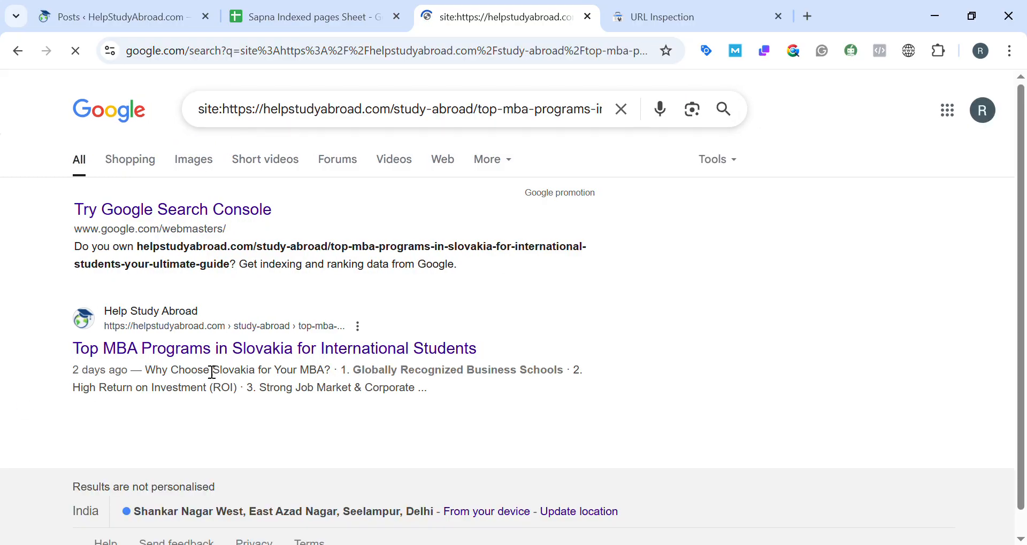
# Paste the Slovakia post URL into cell B28 of the indexed pages sheet, at serial number 27.
pyautogui.click(347, 12)
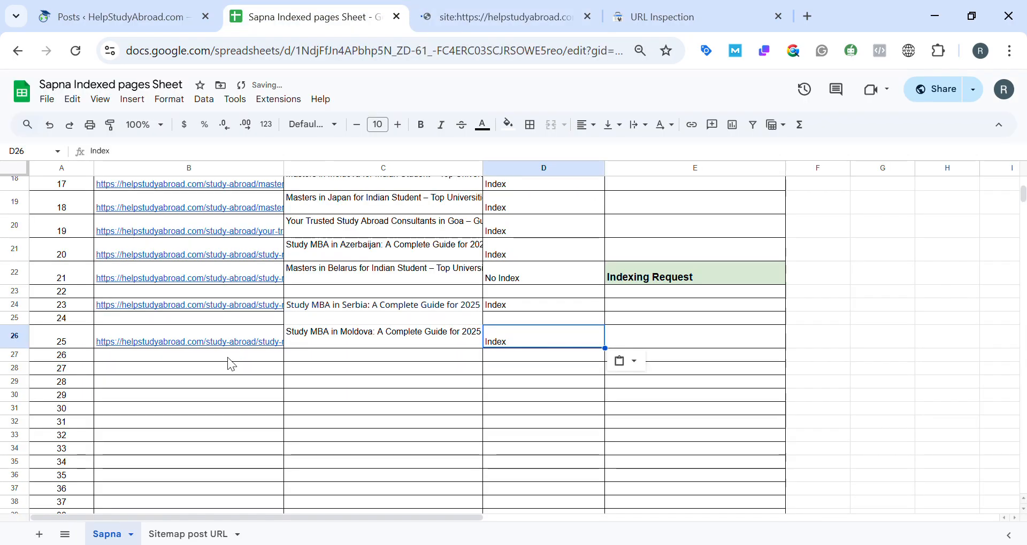
pyautogui.click(193, 370)
pyautogui.hotkey('ctrl', 'v')
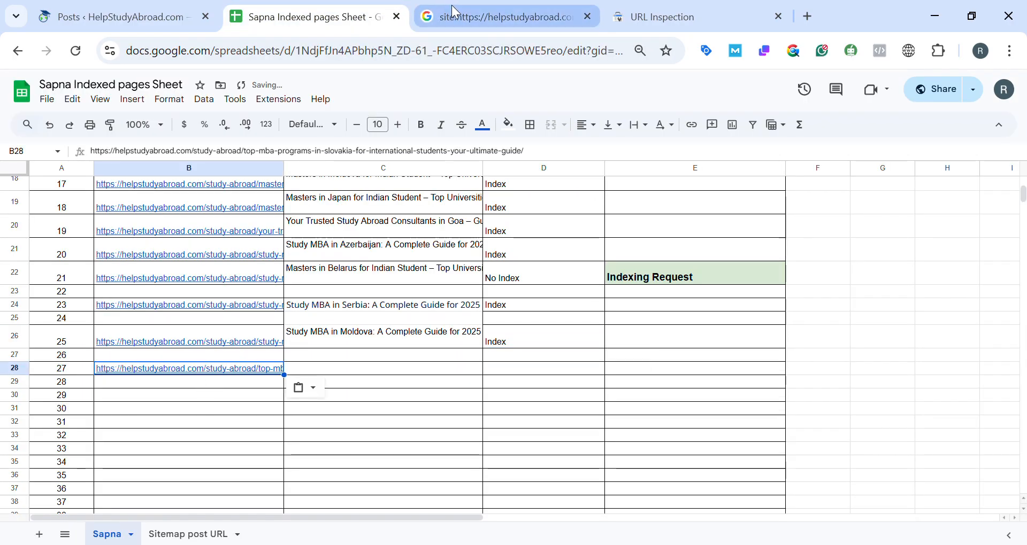
# Copy the title "Top MBA Programs in Slovakia for International Students" from the Google result and enter it in cell C28.
pyautogui.click(453, 7)
pyautogui.moveTo(38, 352); pyautogui.dragTo(82, 355)
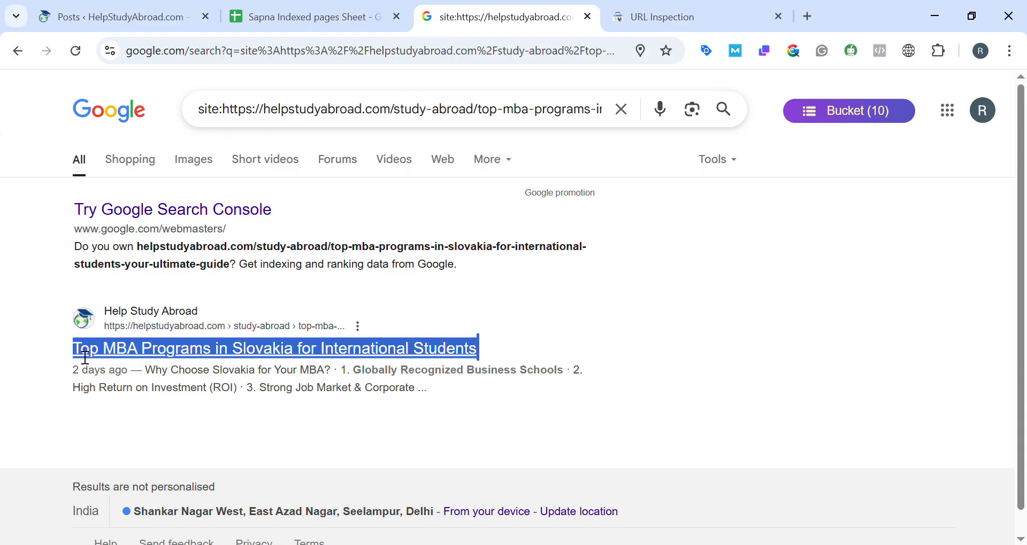
pyautogui.click(300, 18)
pyautogui.doubleClick(348, 371)
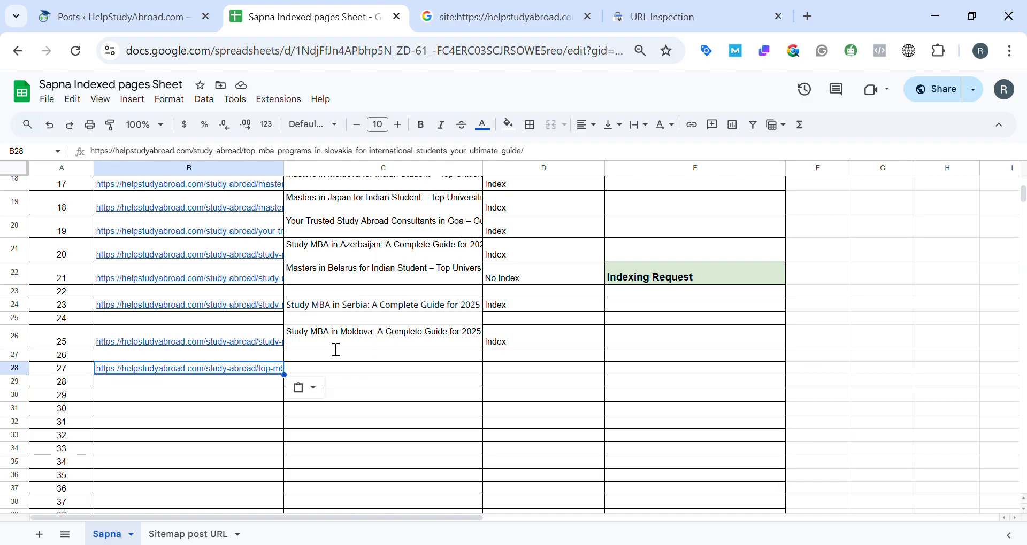
pyautogui.hotkey('ctrl', 'v')
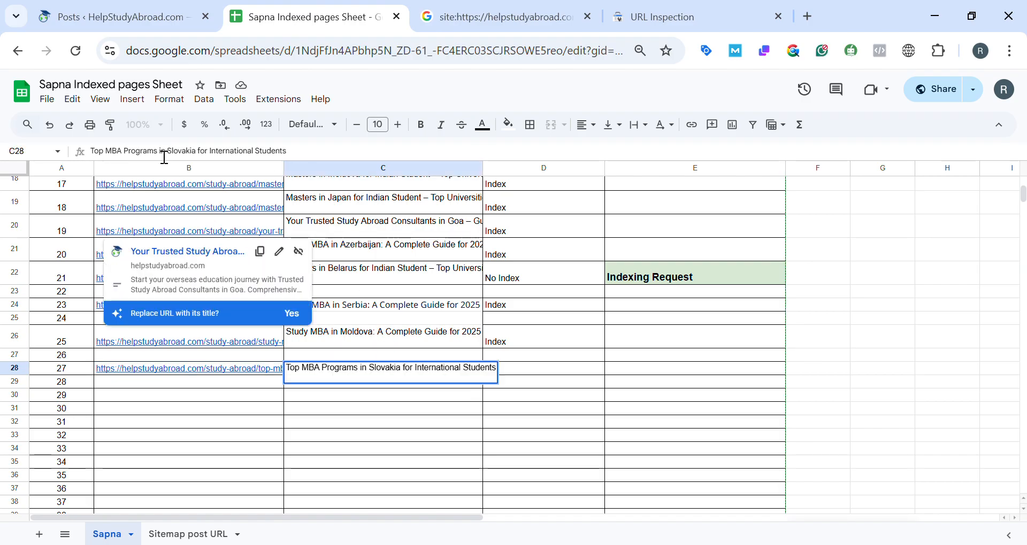
pyautogui.press('Tab')
# Copy the "Index" status from cell D26 into D28 for the Slovakia post.
pyautogui.click(523, 344)
pyautogui.hotkey('ctrl', 'c')
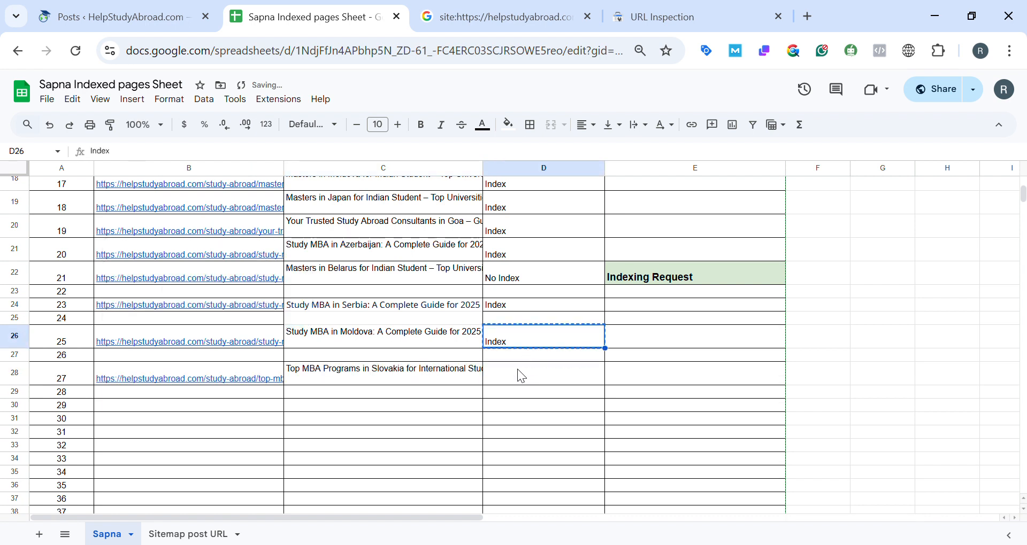
pyautogui.click(518, 370)
pyautogui.hotkey('ctrl', 'v')
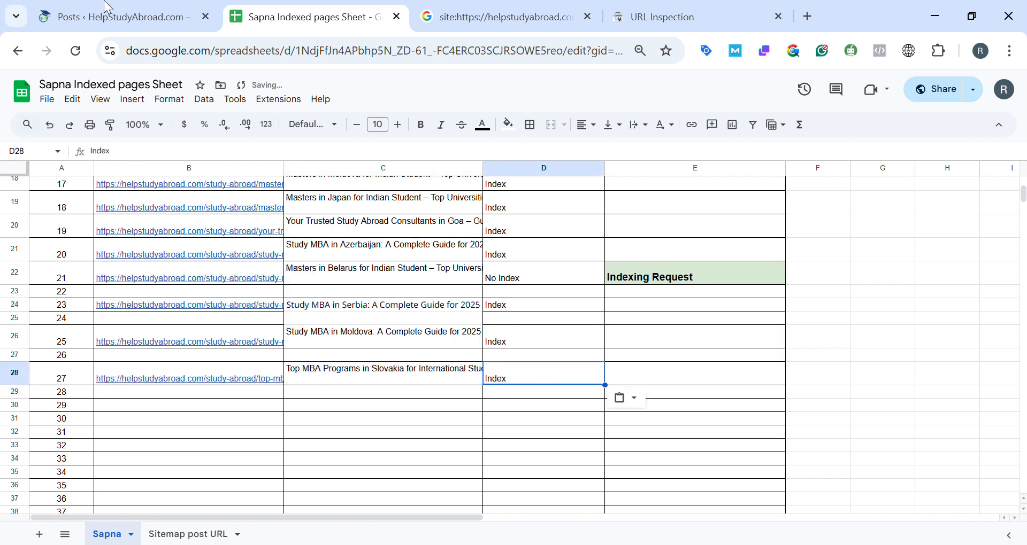
# Look through the published posts in the WordPress list and view the URL inspection page in Search Console.
pyautogui.click(109, 7)
pyautogui.scroll(2, 230, 224)
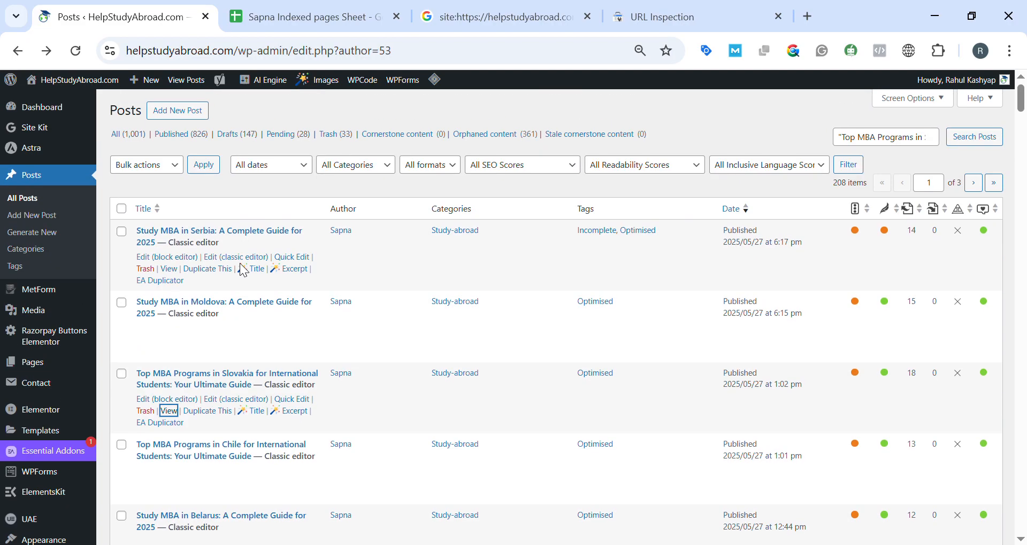
pyautogui.scroll(-3, 233, 277)
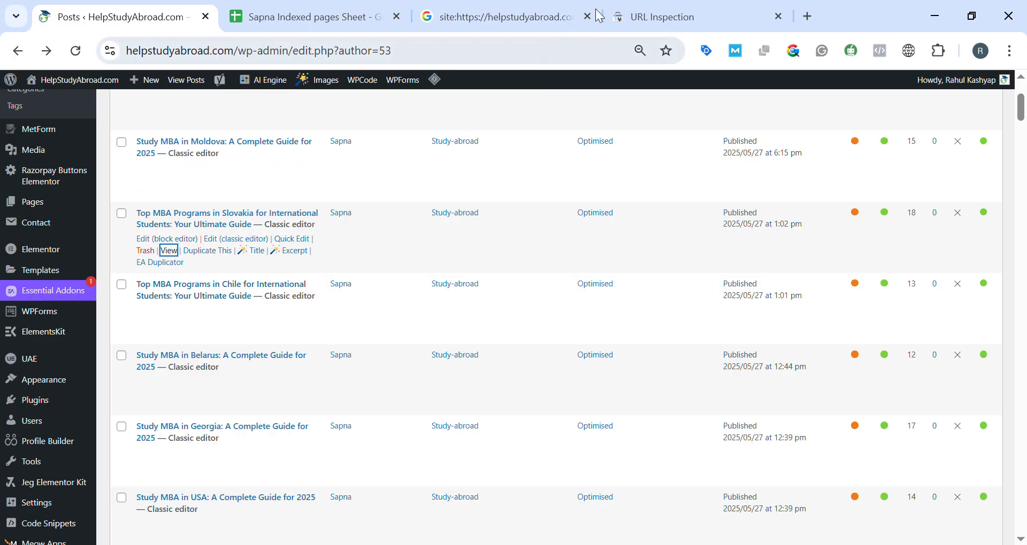
pyautogui.click(679, 17)
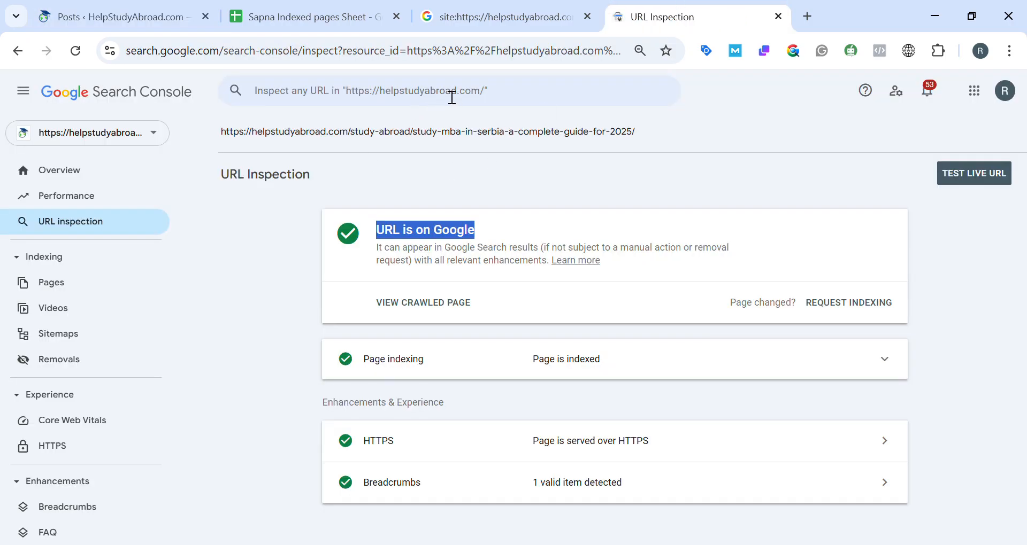
pyautogui.click(175, 3)
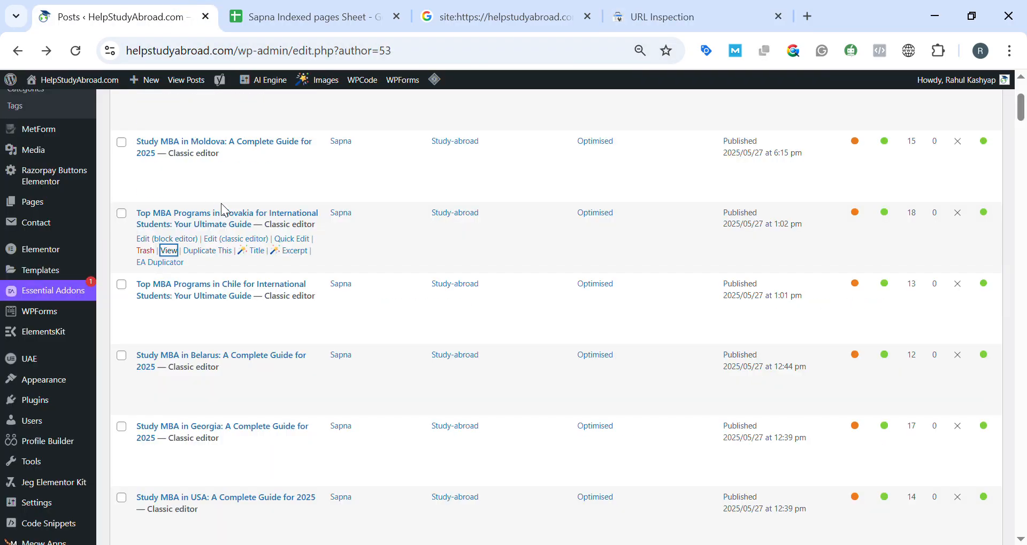
pyautogui.scroll(3, 335, 375)
pyautogui.scroll(-12, 336, 375)
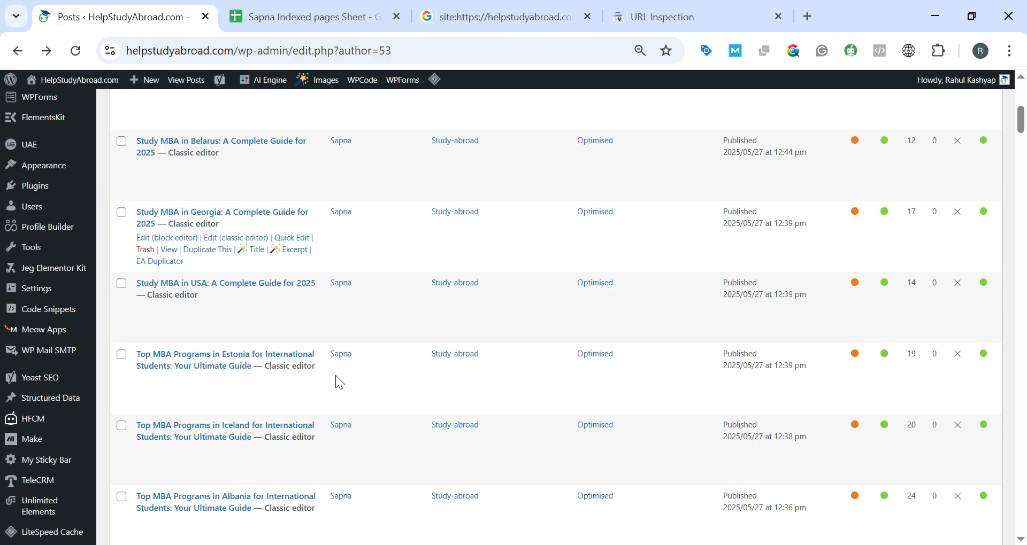
pyautogui.scroll(-5, 340, 384)
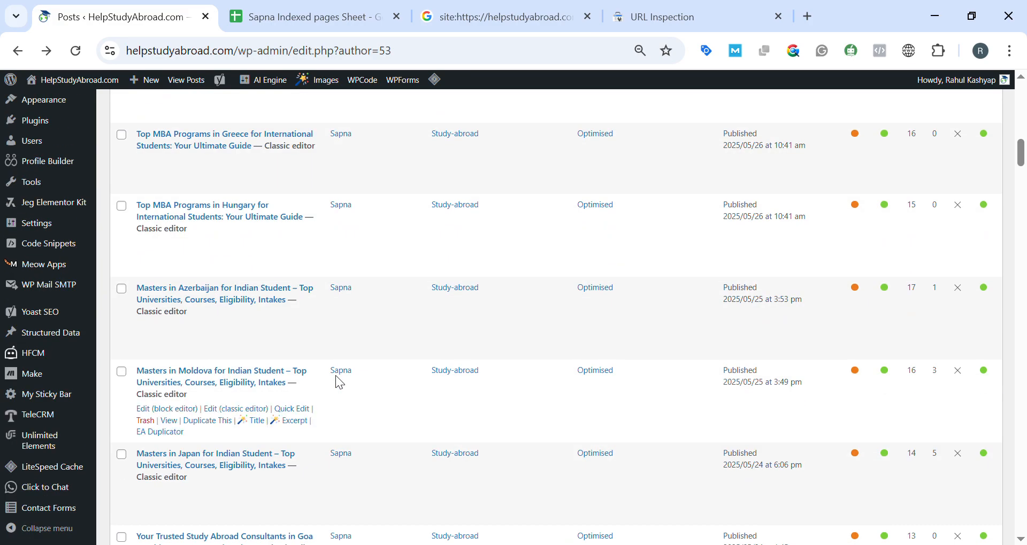
pyautogui.scroll(15, 327, 389)
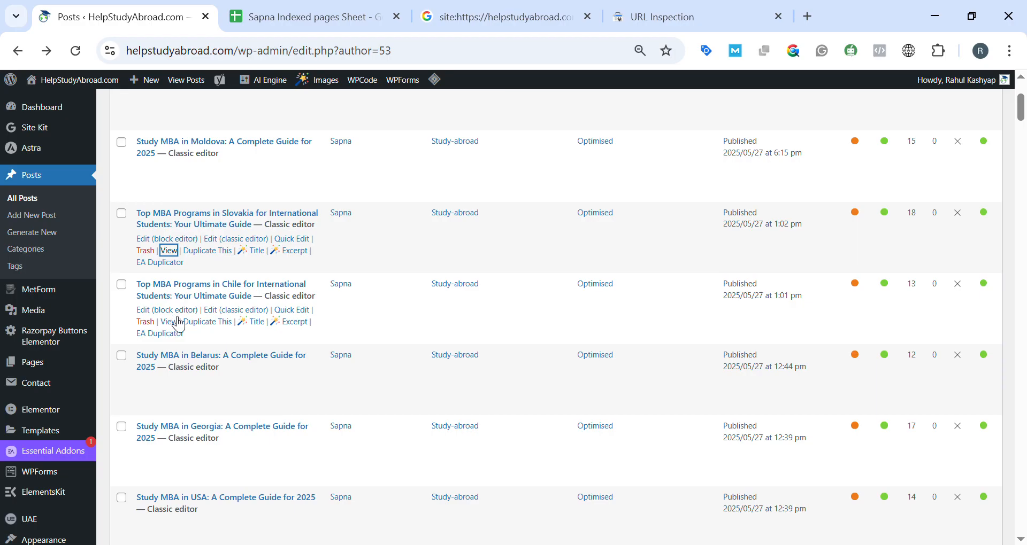
pyautogui.click(175, 324)
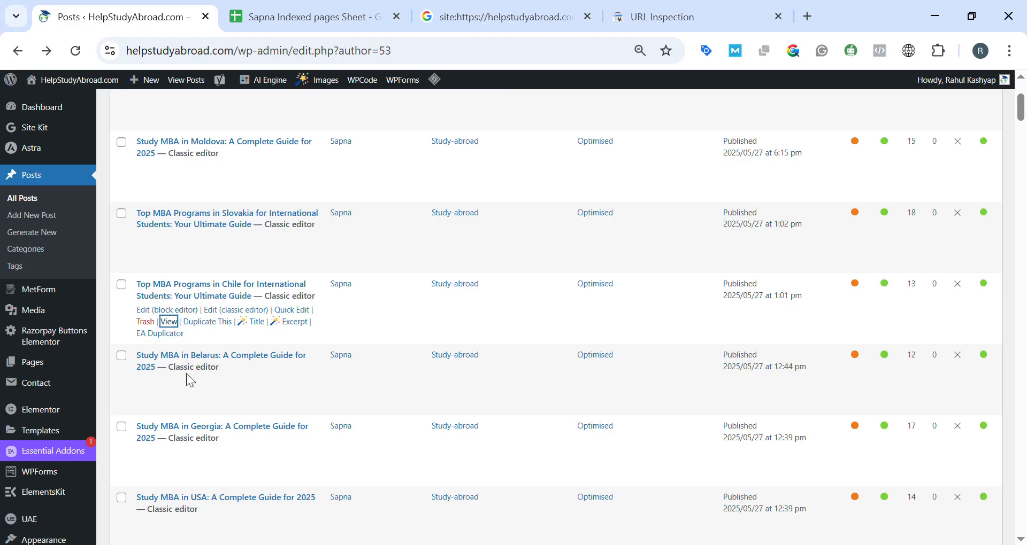
pyautogui.click(500, 17)
pyautogui.doubleClick(351, 108)
# Copy the "No Index" status from cell D22 of the sheet into D28 for the Slovakia post.
pyautogui.click(307, 17)
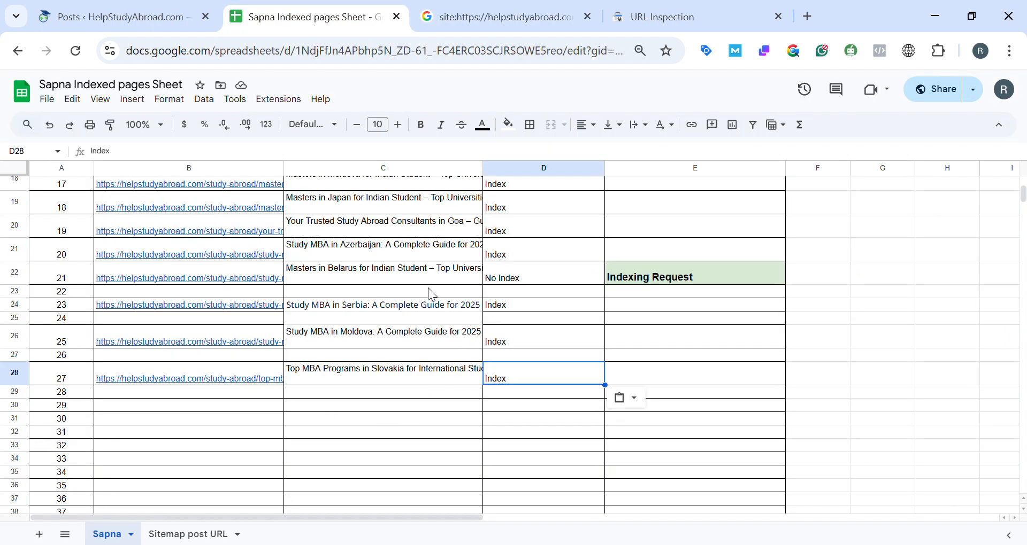
pyautogui.click(516, 285)
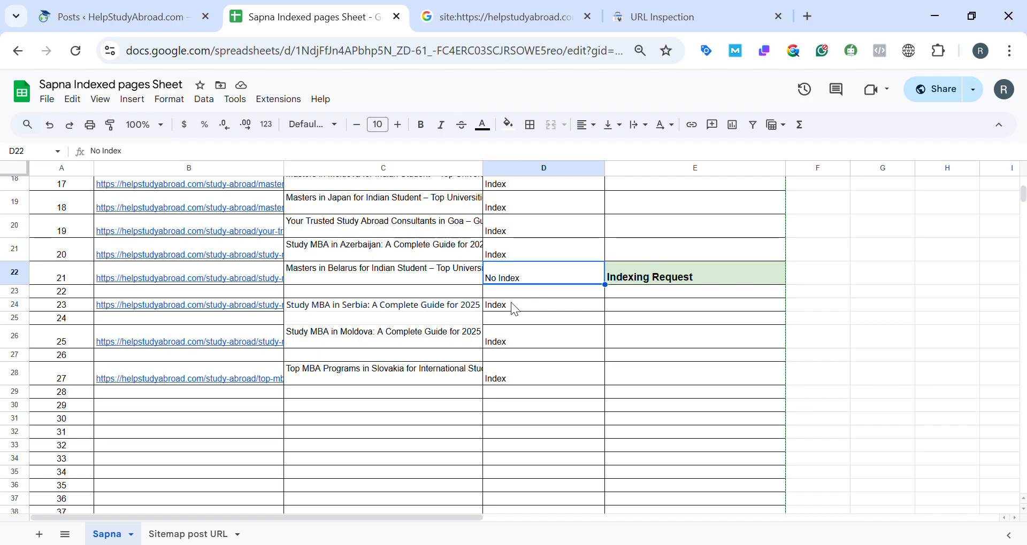
pyautogui.hotkey('ctrl', 'c')
pyautogui.click(509, 376)
pyautogui.hotkey('ctrl', 'v')
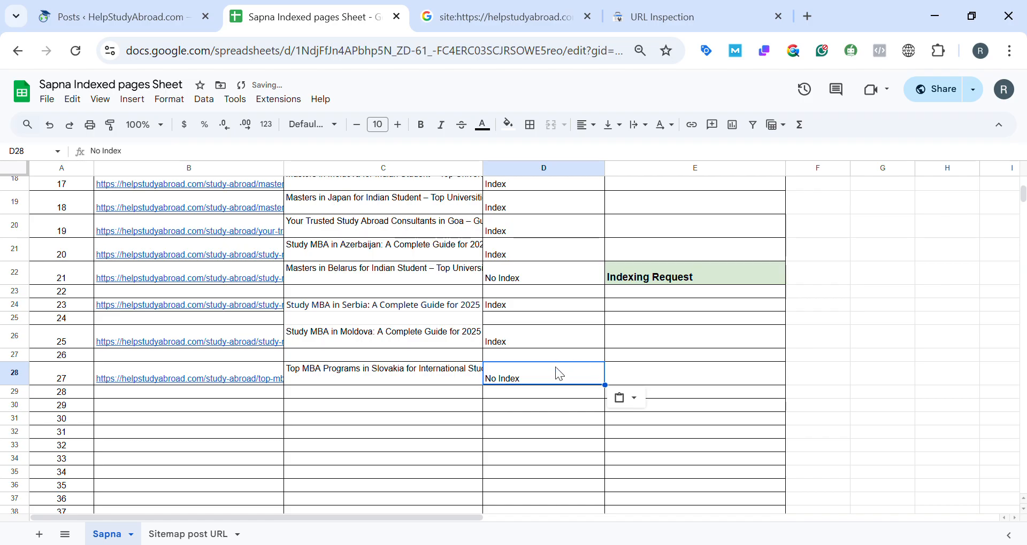
# Fill the "No Index" cell D28 with a light red background colour.
pyautogui.click(508, 126)
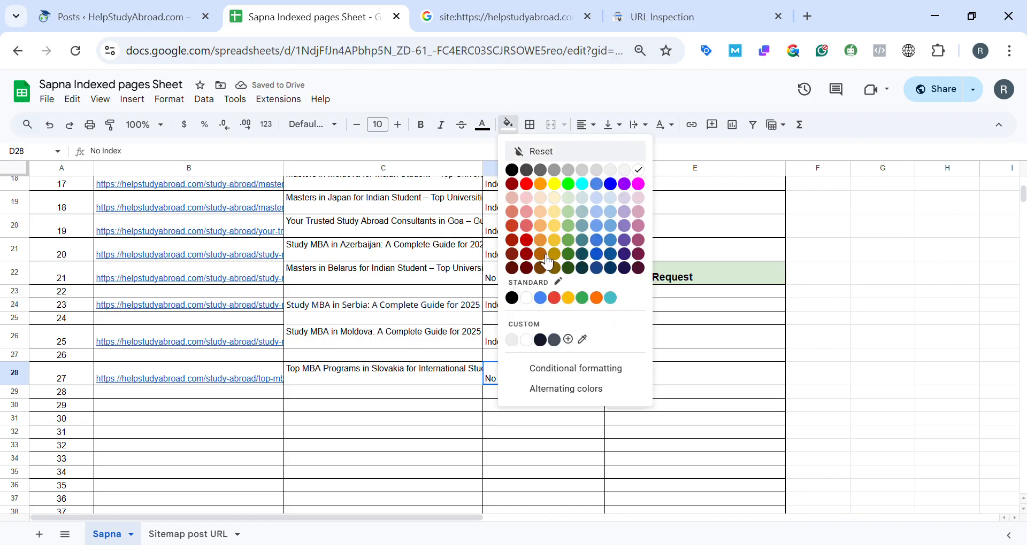
pyautogui.click(535, 227)
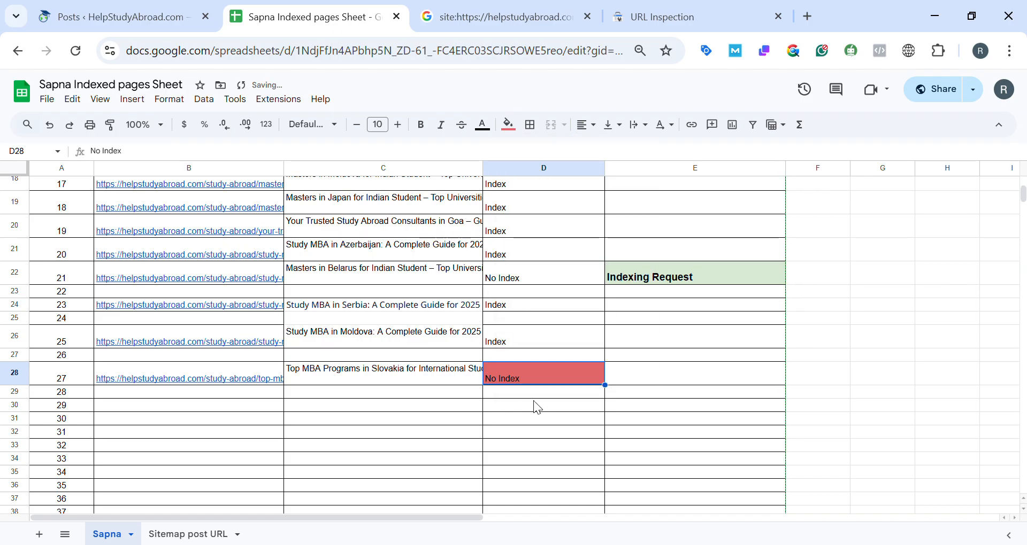
pyautogui.click(533, 419)
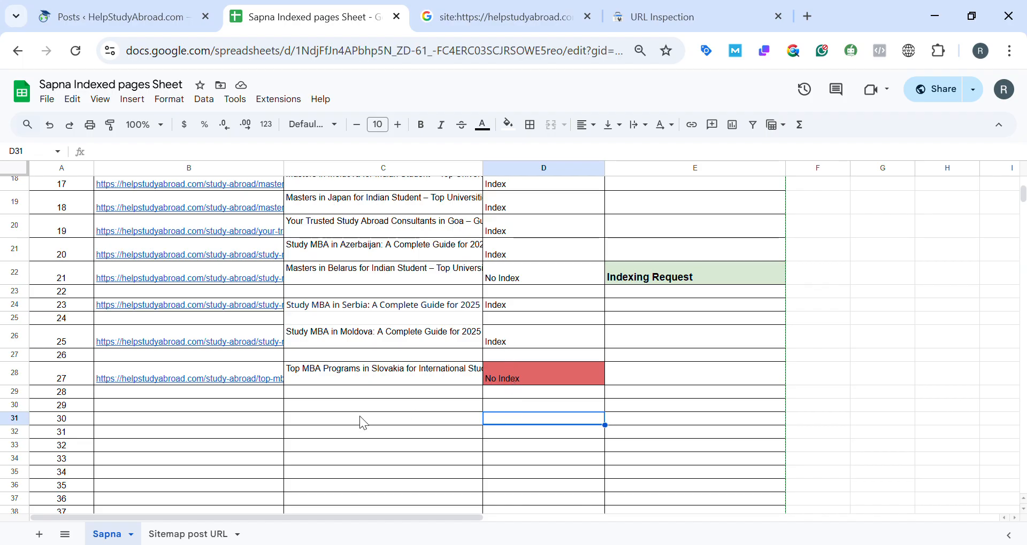
# Copy the Slovakia post URL from cell B28 and inspect it in Google Search Console.
pyautogui.click(194, 375)
pyautogui.hotkey('ctrl', 'c')
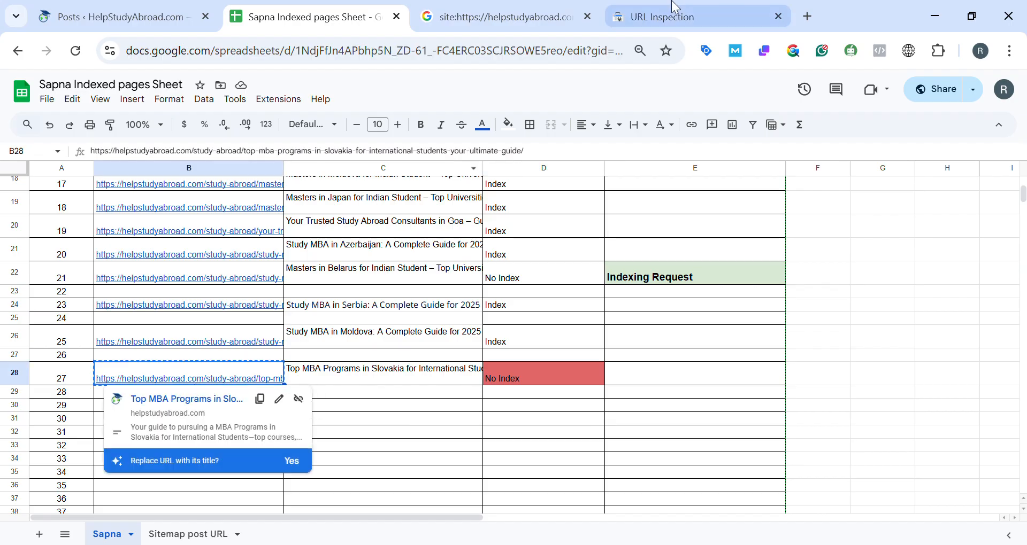
pyautogui.click(675, 15)
pyautogui.click(398, 103)
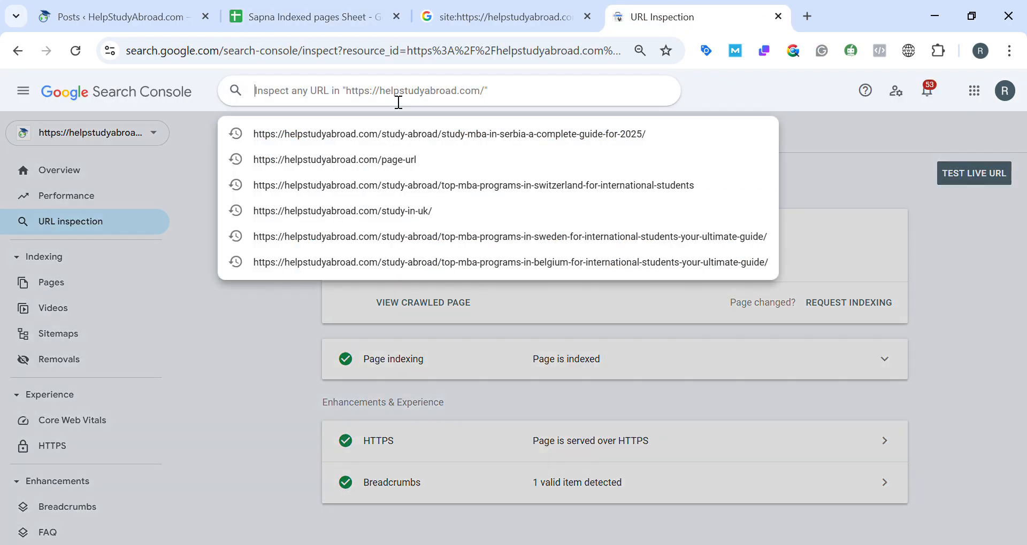
pyautogui.hotkey('ctrl', 'v')
pyautogui.press('Return')
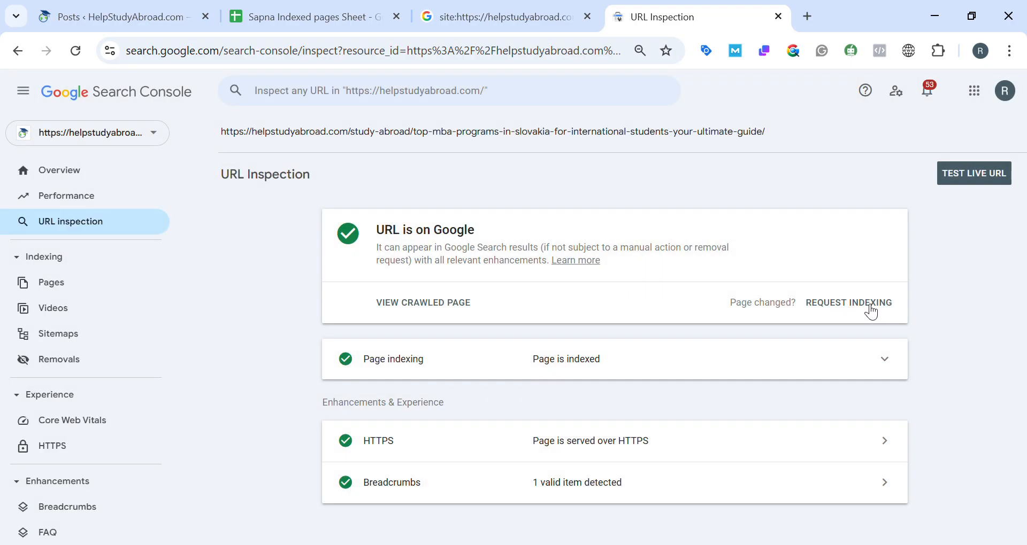
# Copy the green "Indexing Request" note from cell E22 of the sheet into E28 for the Slovakia post.
pyautogui.hotkey('ctrl', 'shift', 'Tab')
pyautogui.hotkey('ctrl', 'shift', 'Tab')
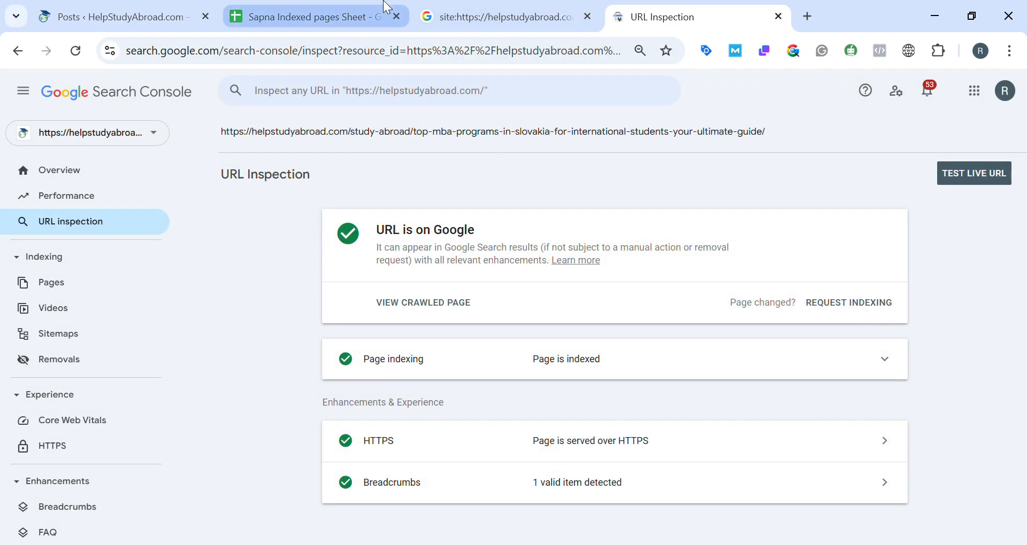
pyautogui.click(661, 282)
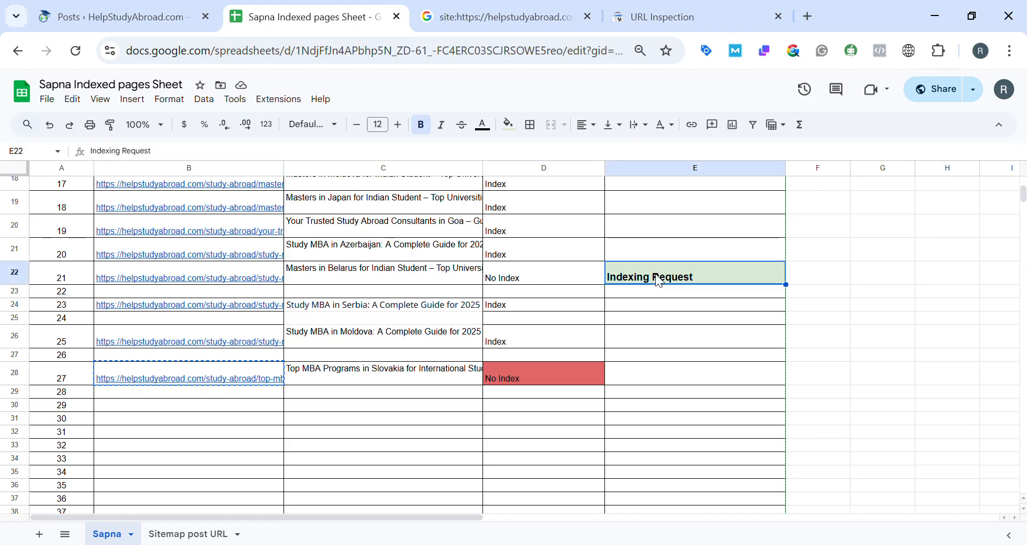
pyautogui.hotkey('ctrl', 'c')
pyautogui.click(649, 371)
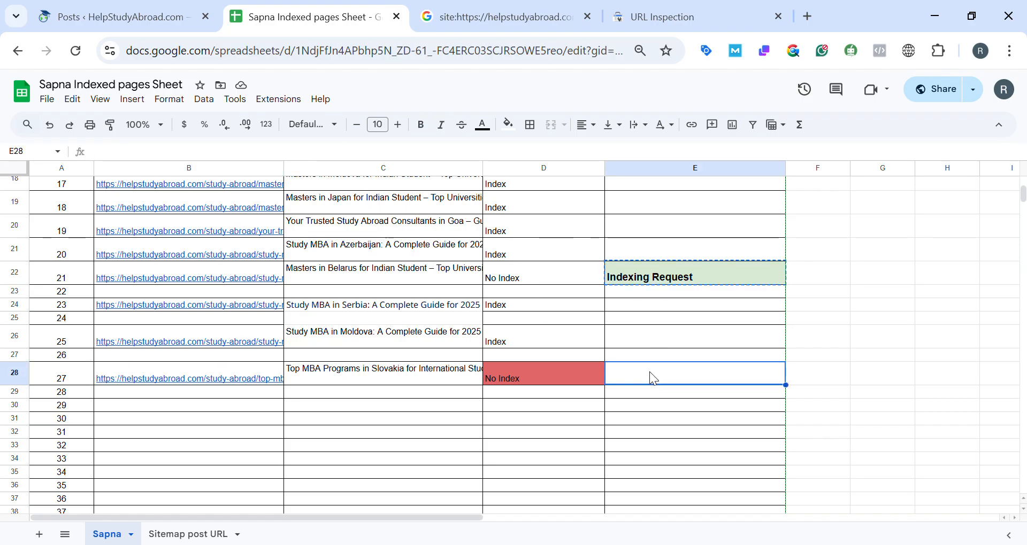
pyautogui.hotkey('ctrl', 'v')
# Set the fill colour of cell D28 back to white.
pyautogui.click(562, 373)
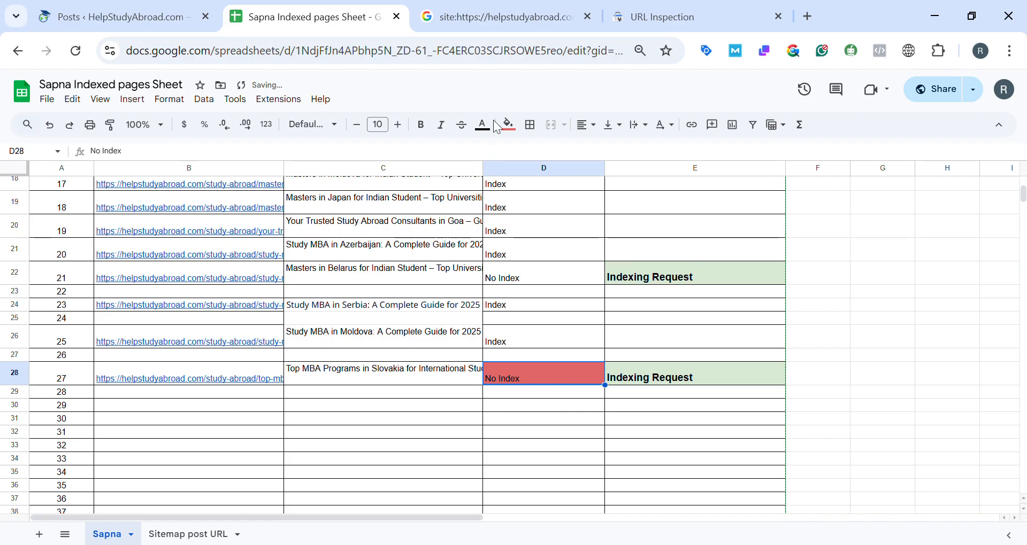
pyautogui.click(509, 129)
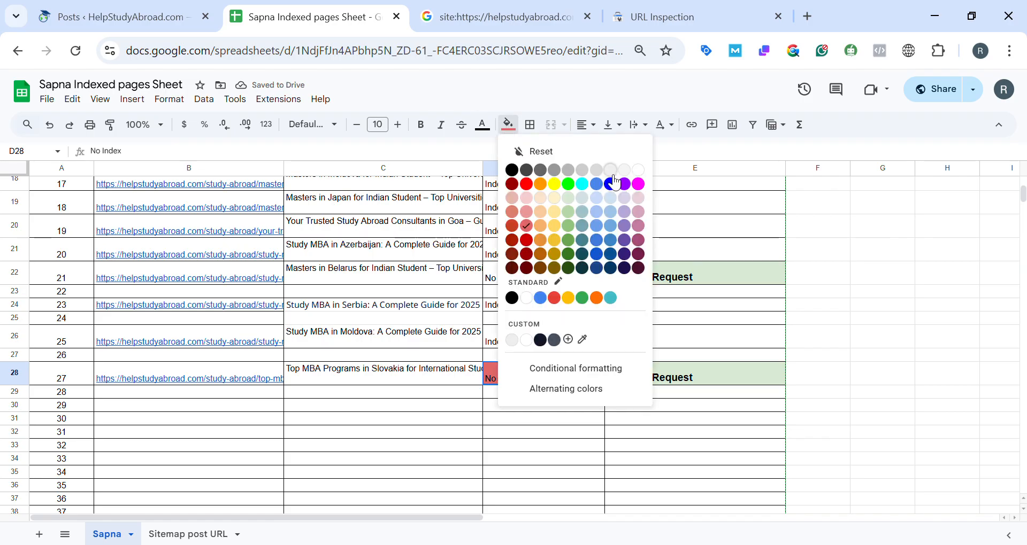
pyautogui.click(641, 171)
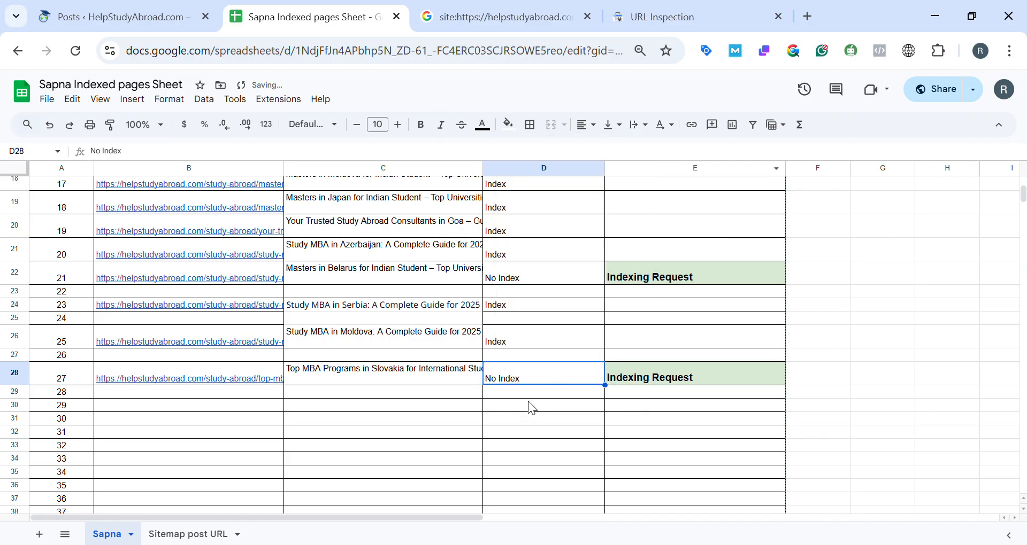
pyautogui.click(536, 395)
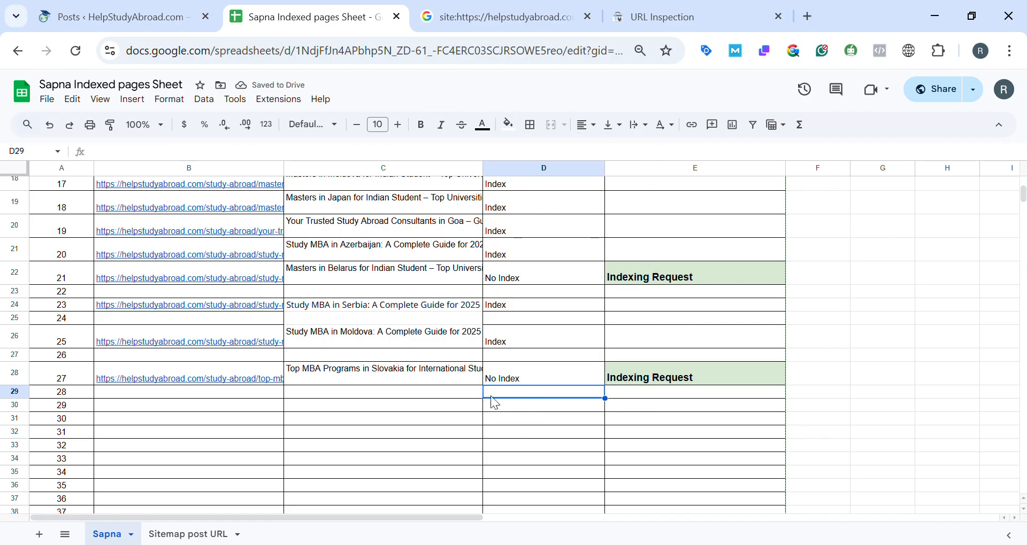
pyautogui.click(687, 379)
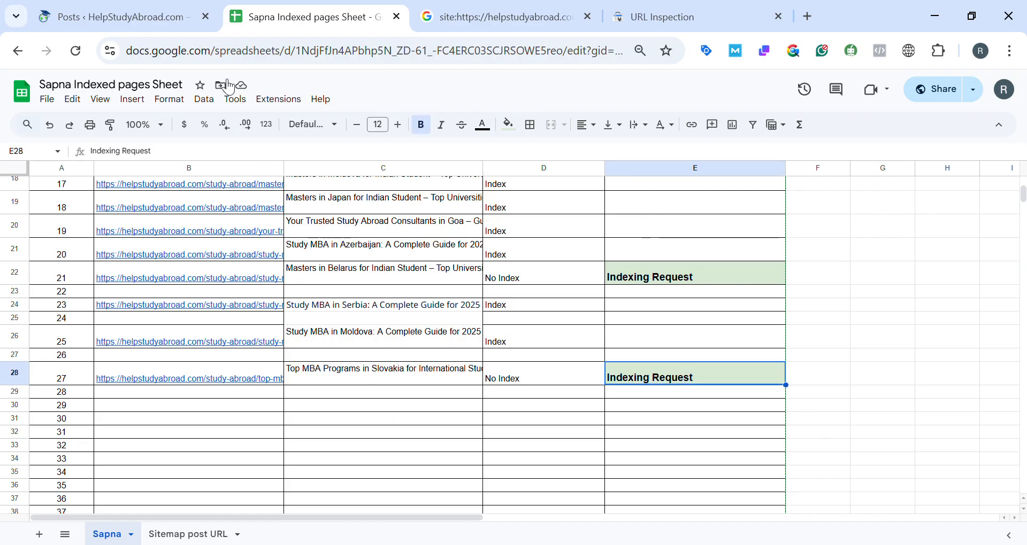
# Review the Slovakia post's Google site search result, its row in the tracking sheet and its Search Console URL inspection.
pyautogui.click(112, 16)
pyautogui.scroll(-4, 353, 294)
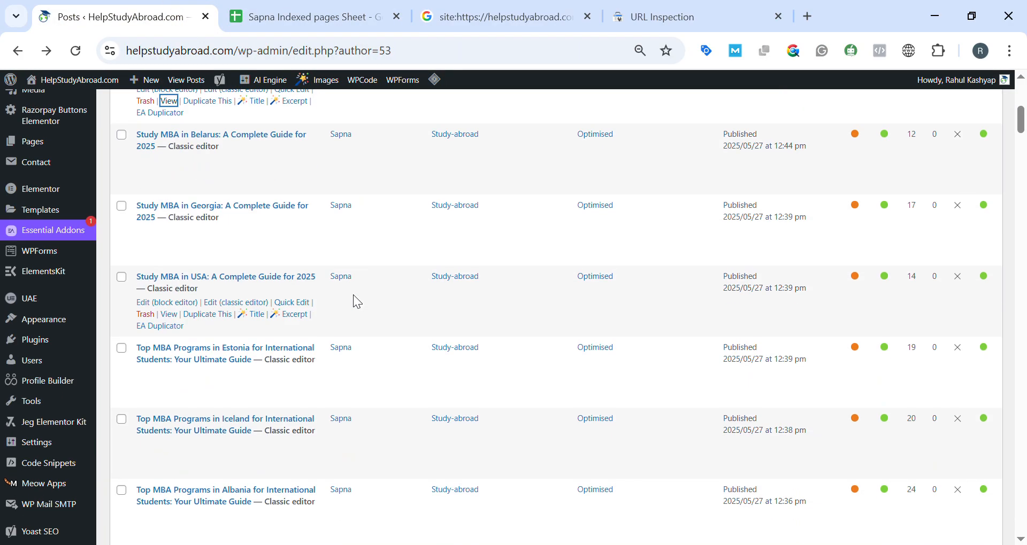
pyautogui.scroll(-20, 353, 295)
pyautogui.scroll(-10, 354, 296)
pyautogui.click(494, 18)
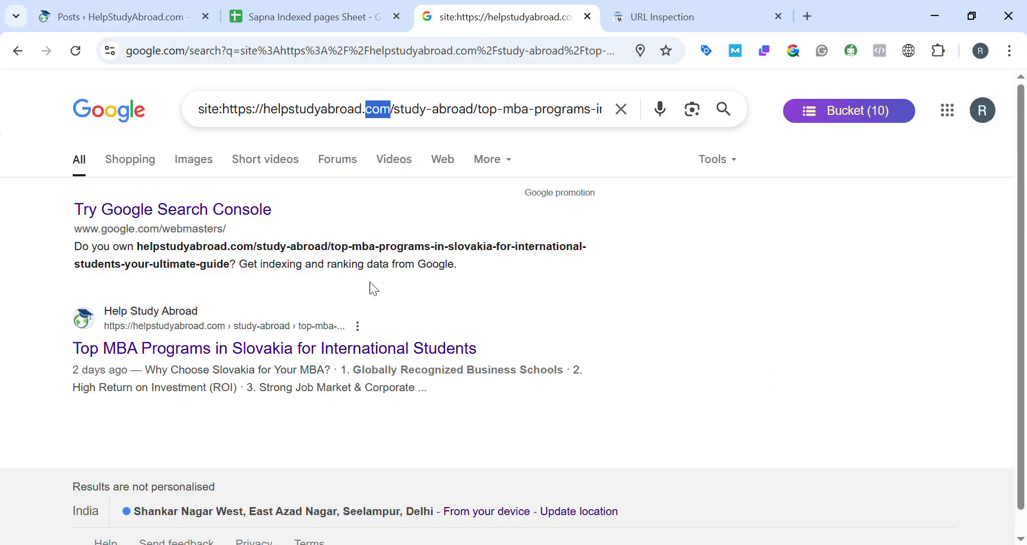
pyautogui.click(369, 12)
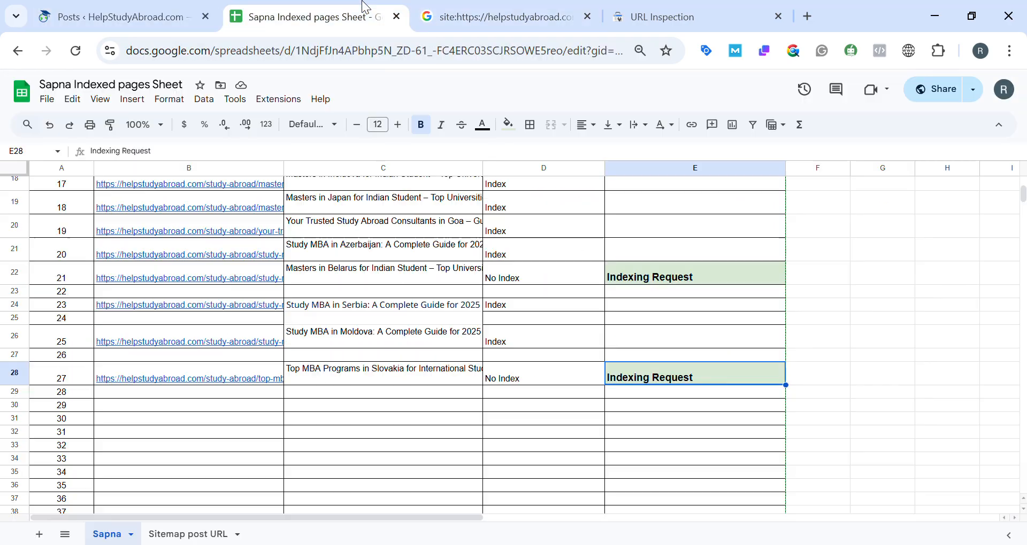
pyautogui.click(662, 16)
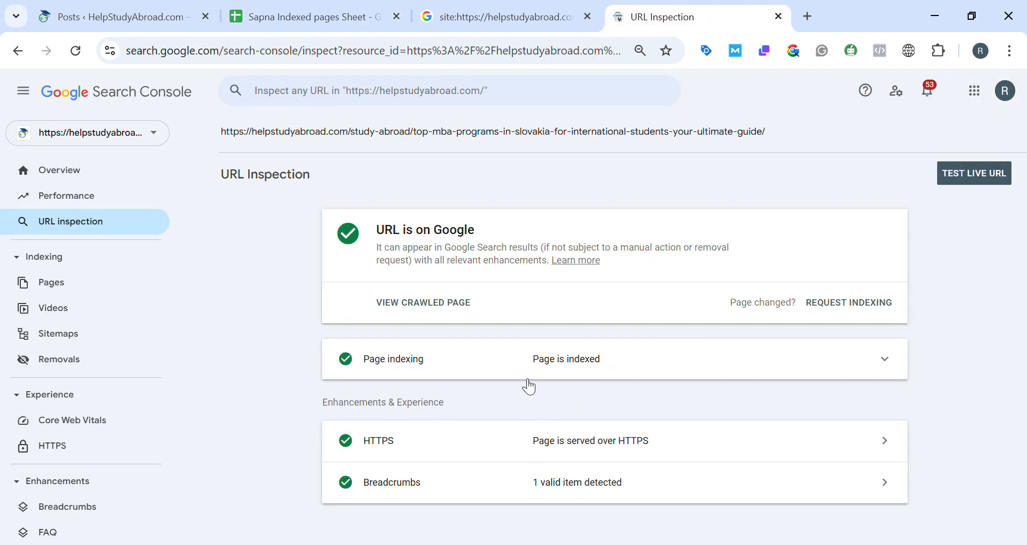
# Look through the author's published posts list in WordPress for another post to record in the tracking sheet.
pyautogui.click(80, 12)
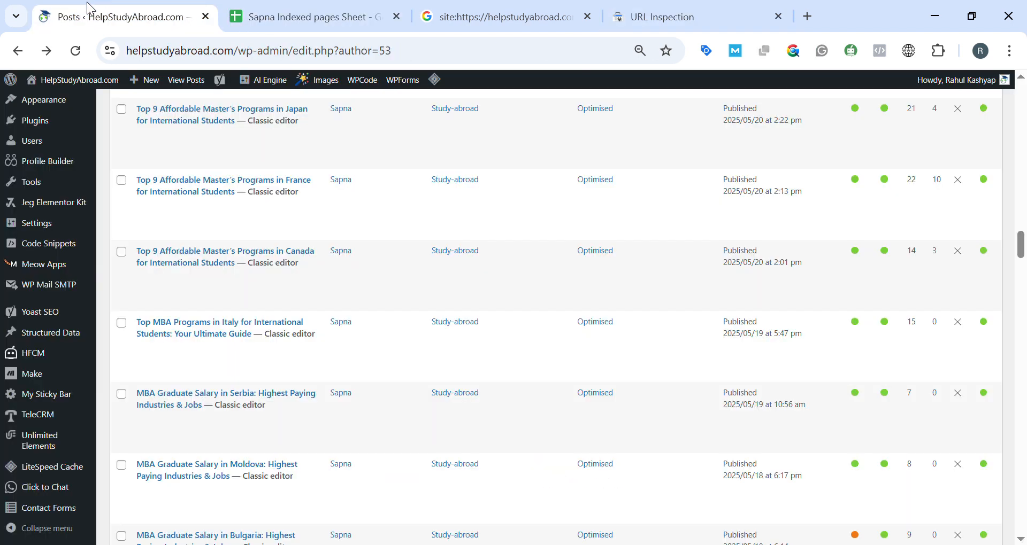
pyautogui.scroll(15, 215, 235)
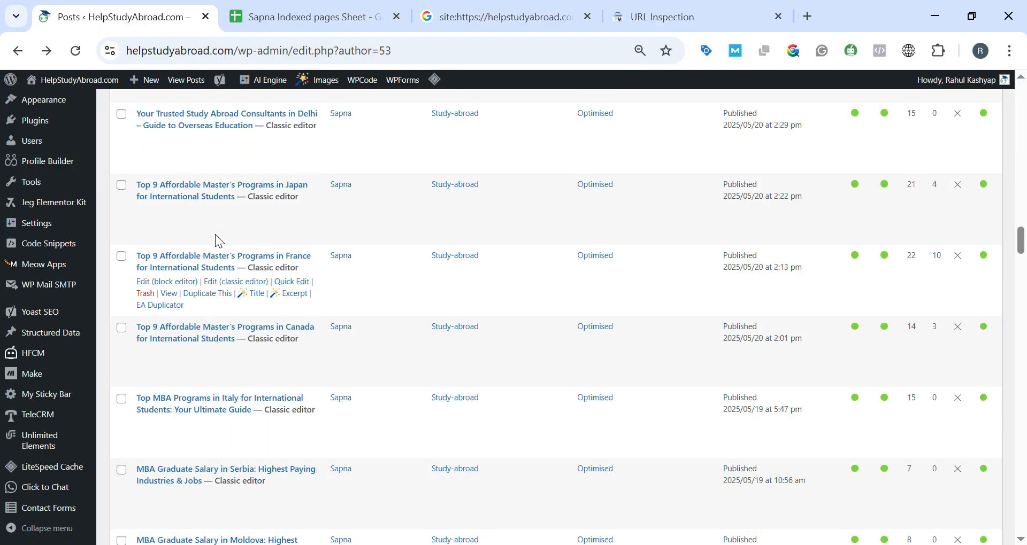
pyautogui.scroll(5, 219, 254)
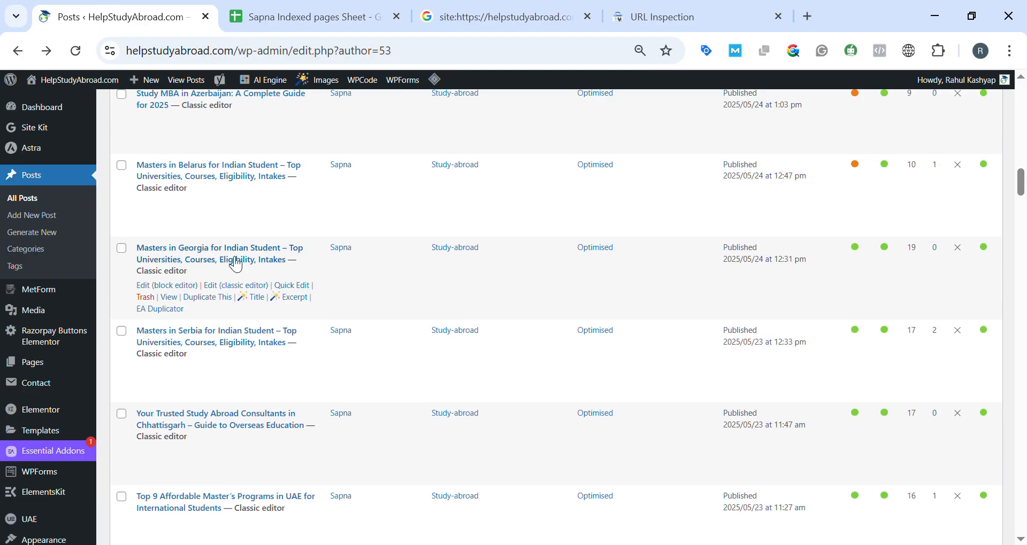
pyautogui.scroll(-20, 236, 269)
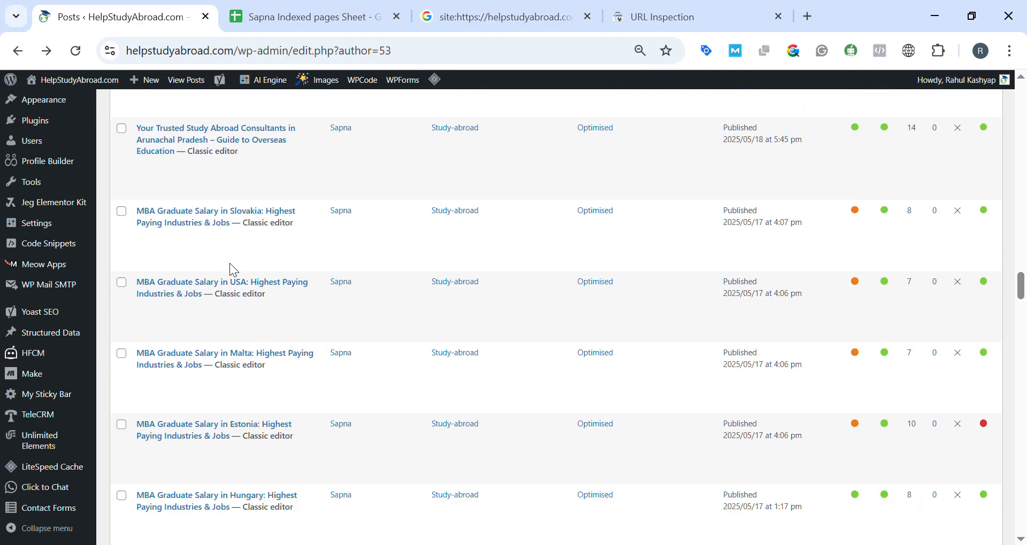
pyautogui.scroll(-18, 229, 264)
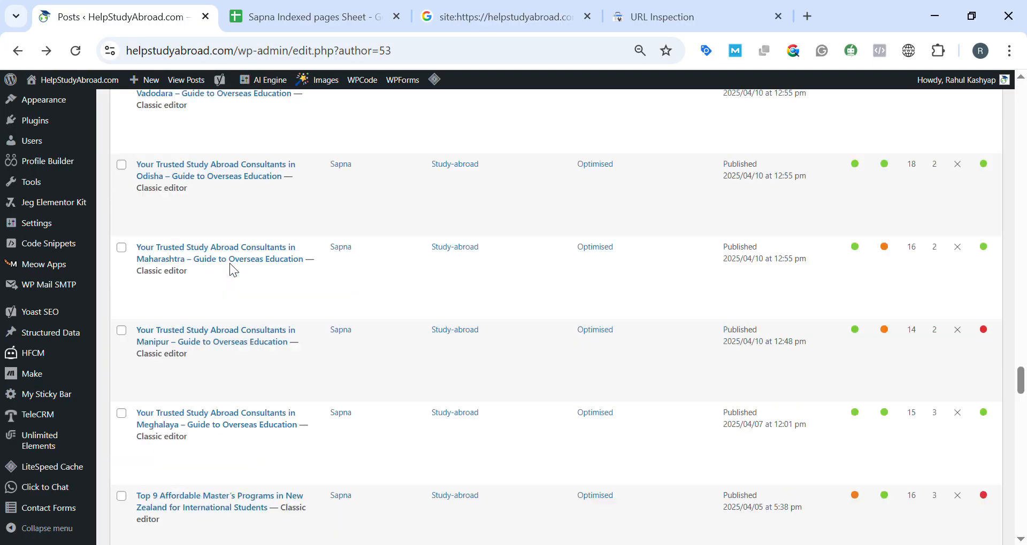
pyautogui.scroll(20, 230, 263)
pyautogui.scroll(15, 234, 270)
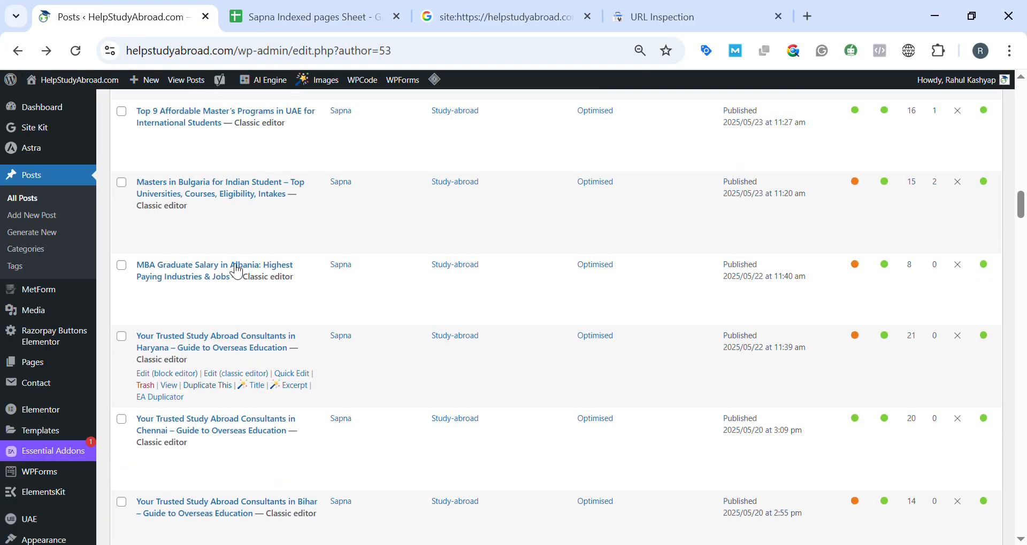
pyautogui.scroll(15, 236, 271)
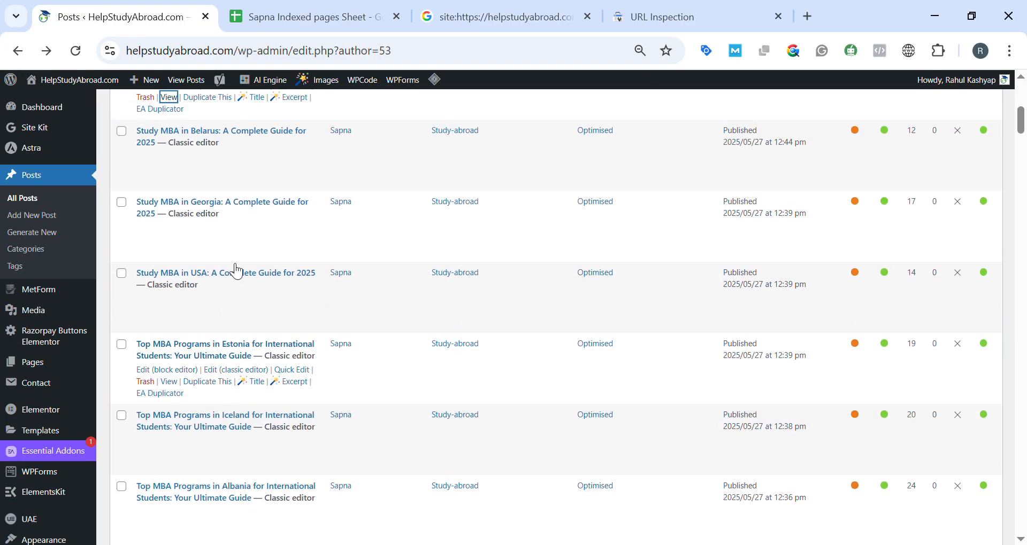
pyautogui.scroll(-20, 246, 384)
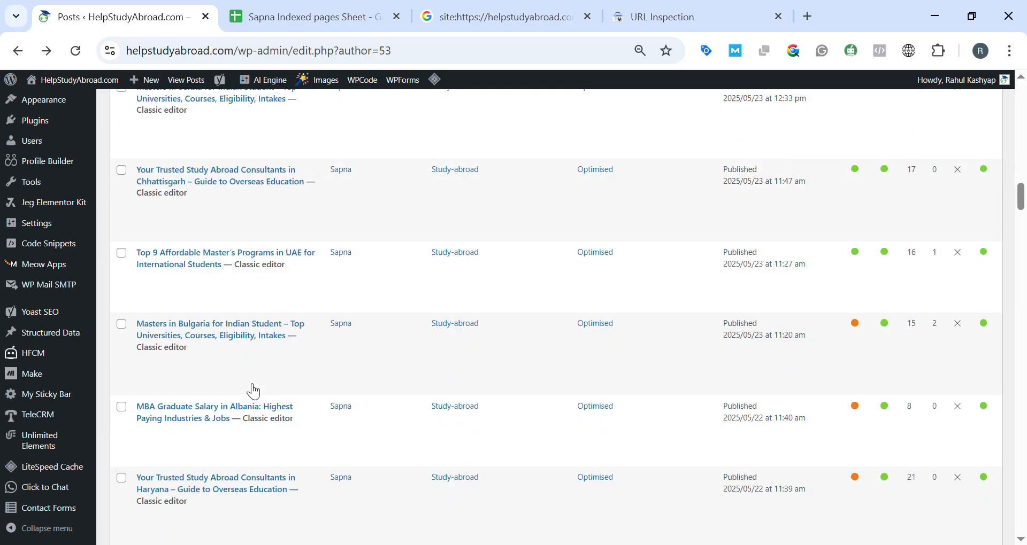
pyautogui.scroll(-7, 247, 384)
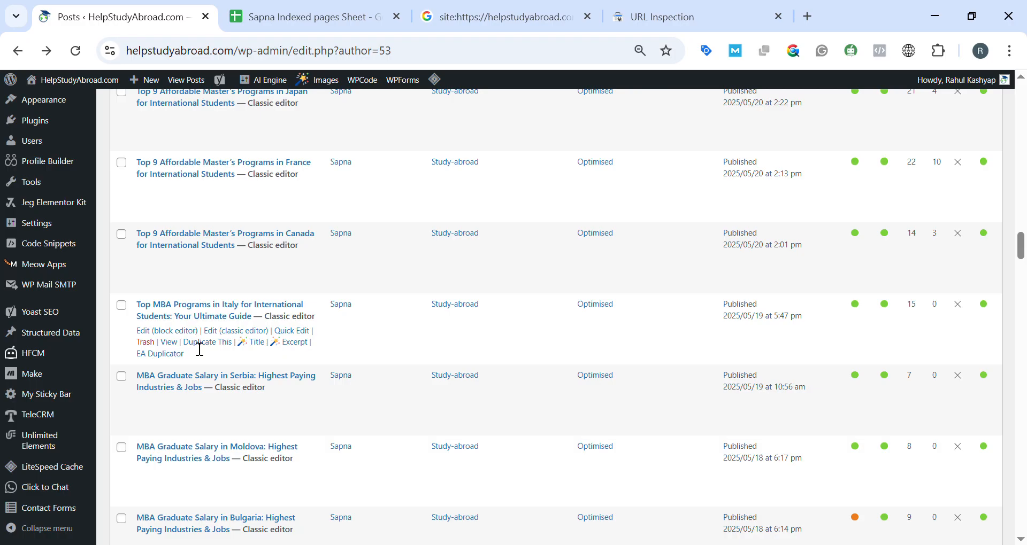
pyautogui.click(321, 17)
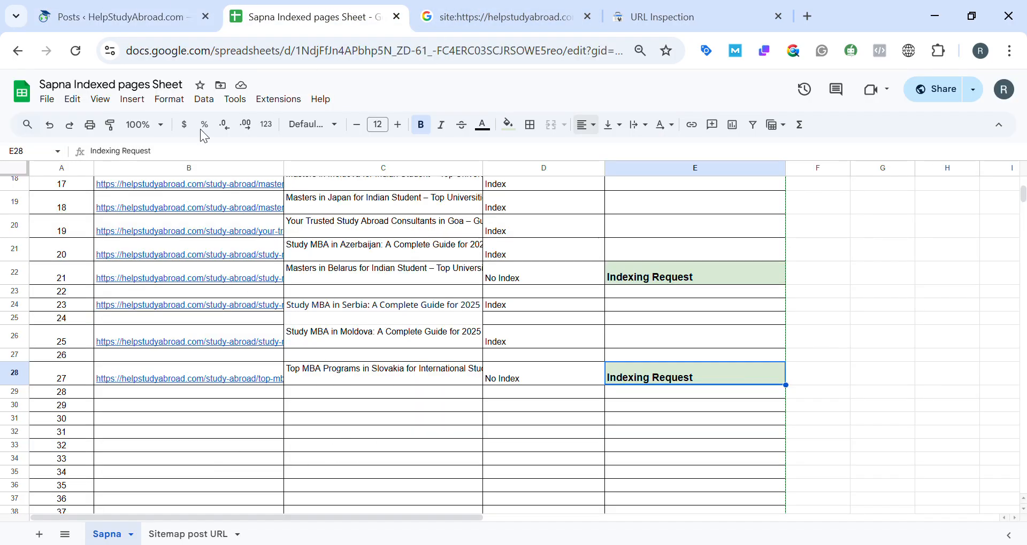
pyautogui.click(165, 17)
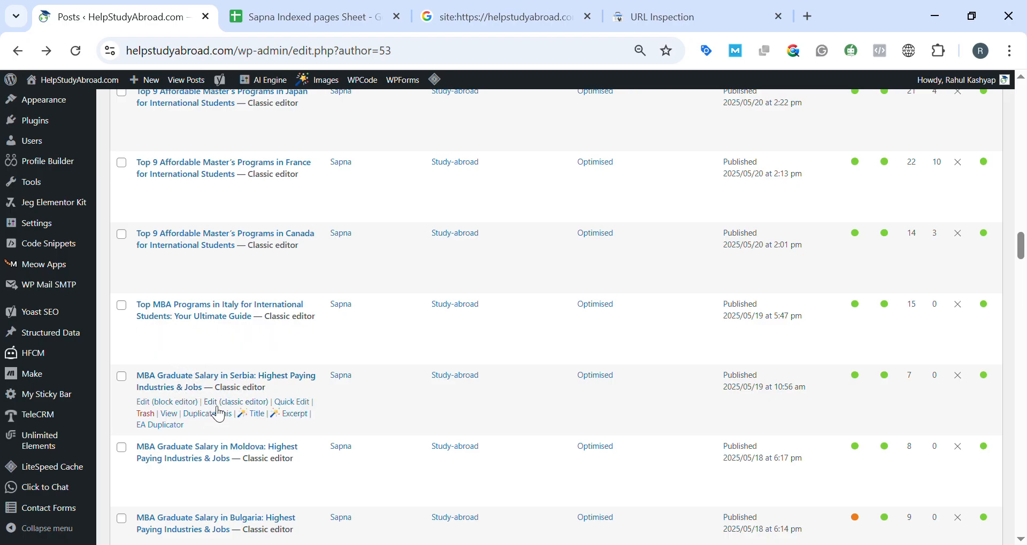
# Copy the link of the "Top MBA Programs in Italy for International Students" post from WordPress into cell B30 of the tracking sheet.
pyautogui.scroll(2, 218, 415)
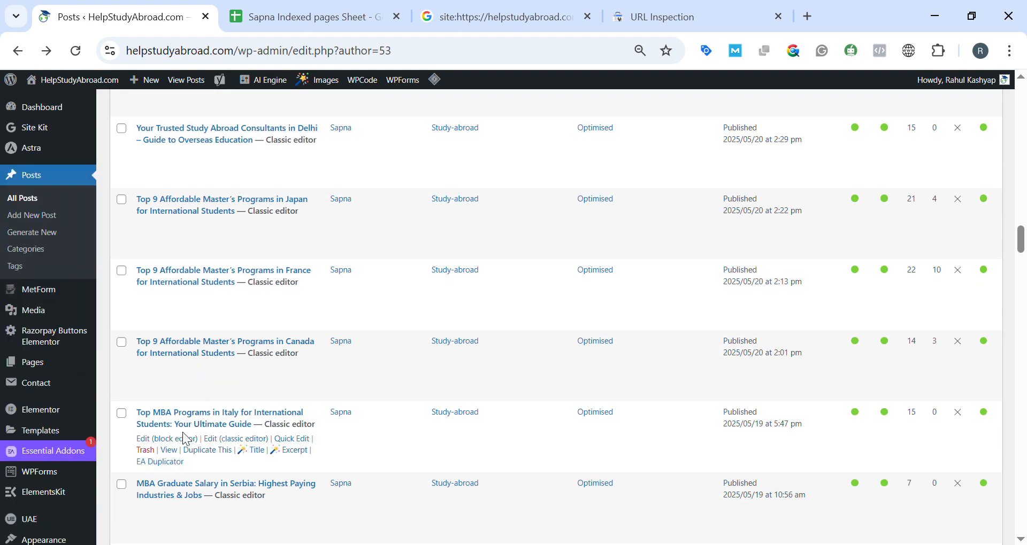
pyautogui.scroll(-1, 186, 439)
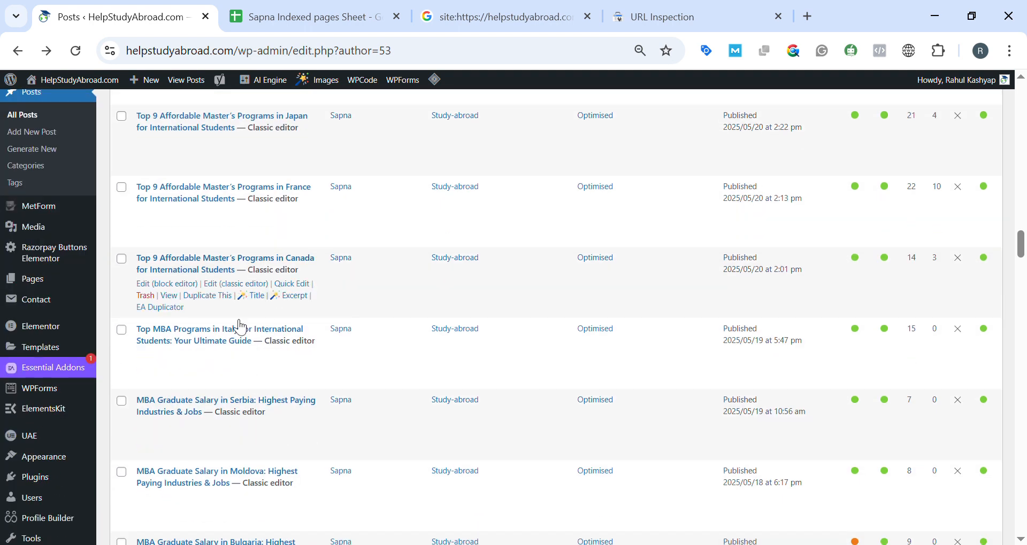
pyautogui.click(169, 367)
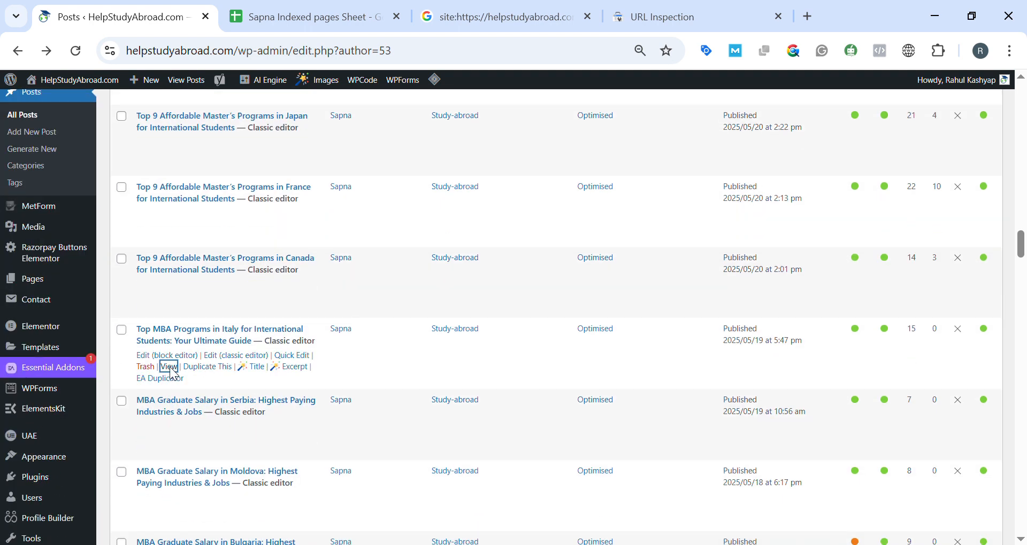
pyautogui.click(308, 17)
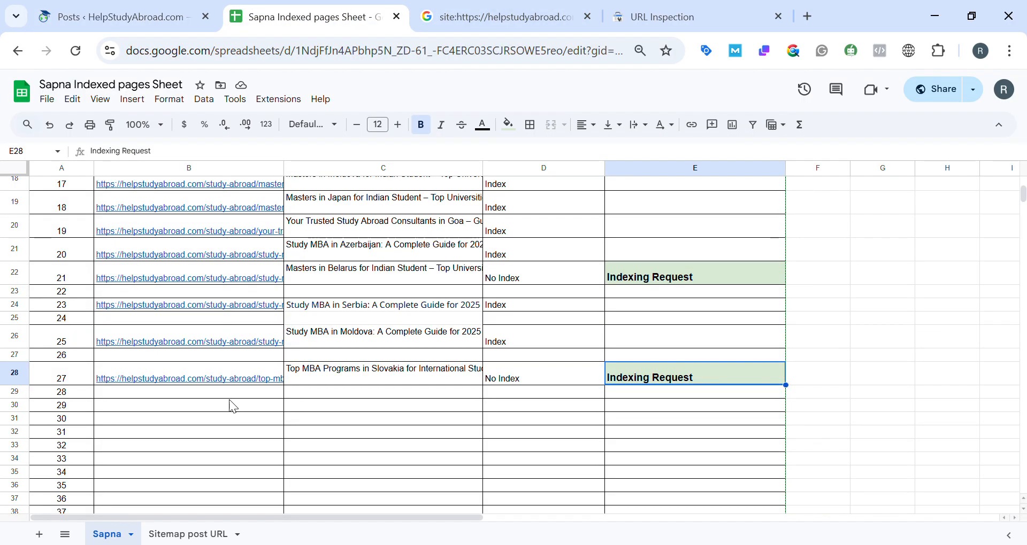
pyautogui.click(187, 410)
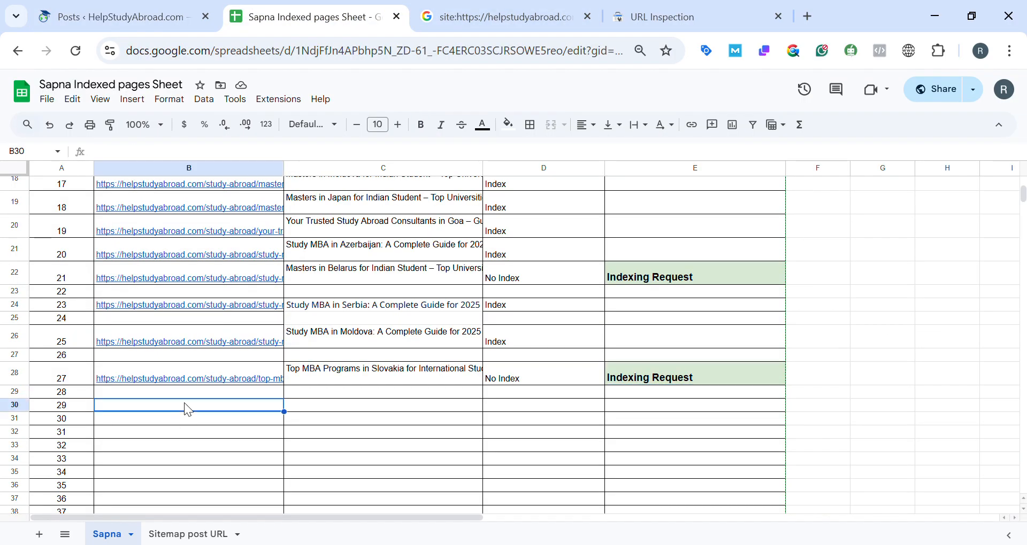
pyautogui.write('https://helpstudyabroad.com/study-abroad/top-mba-programs-in-italy-for-international-students/')
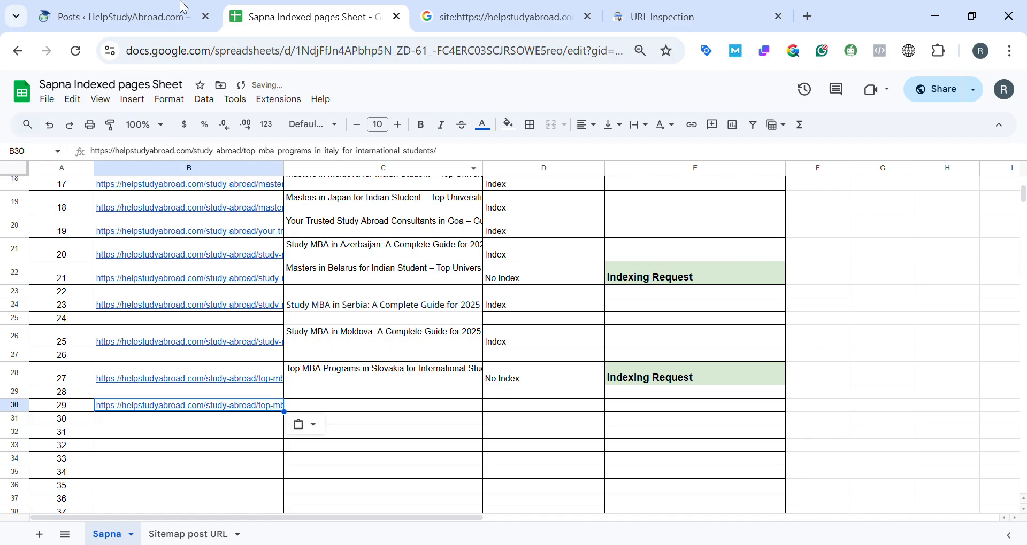
# Copy the title "Top MBA Programs in Italy for International Students: Your Ultimate Guide" from WordPress into cell C30 as plain text.
pyautogui.click(149, 8)
pyautogui.moveTo(136, 329); pyautogui.dragTo(254, 352)
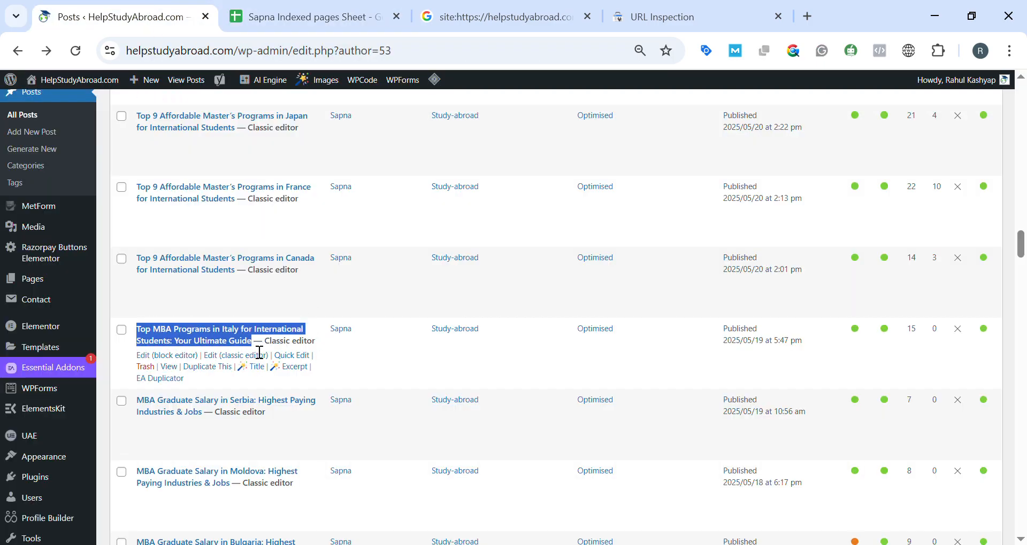
pyautogui.hotkey('ctrl', 'Tab')
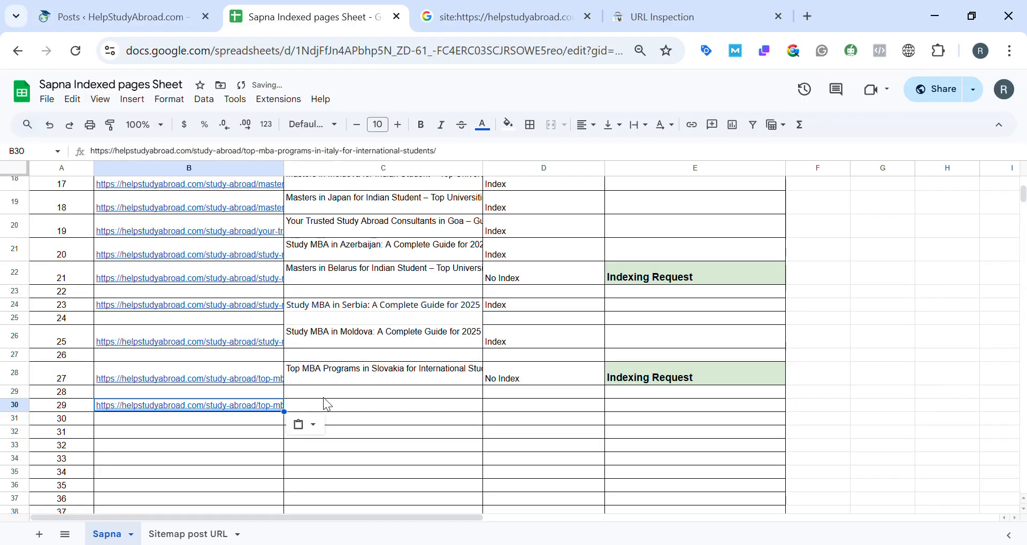
pyautogui.click(328, 408)
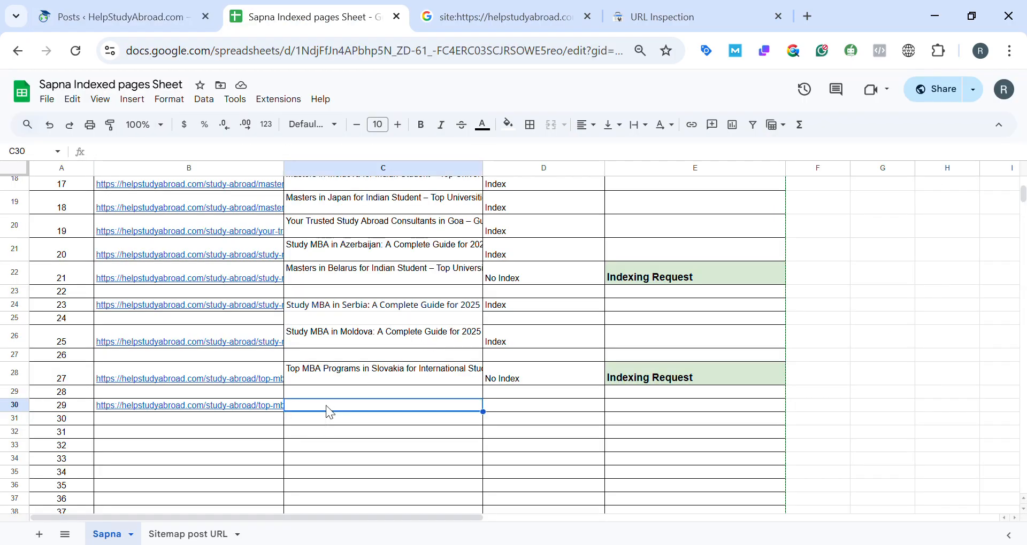
pyautogui.write('Top MBA Programs in Italy for International Students: Your Ultimate Guide')
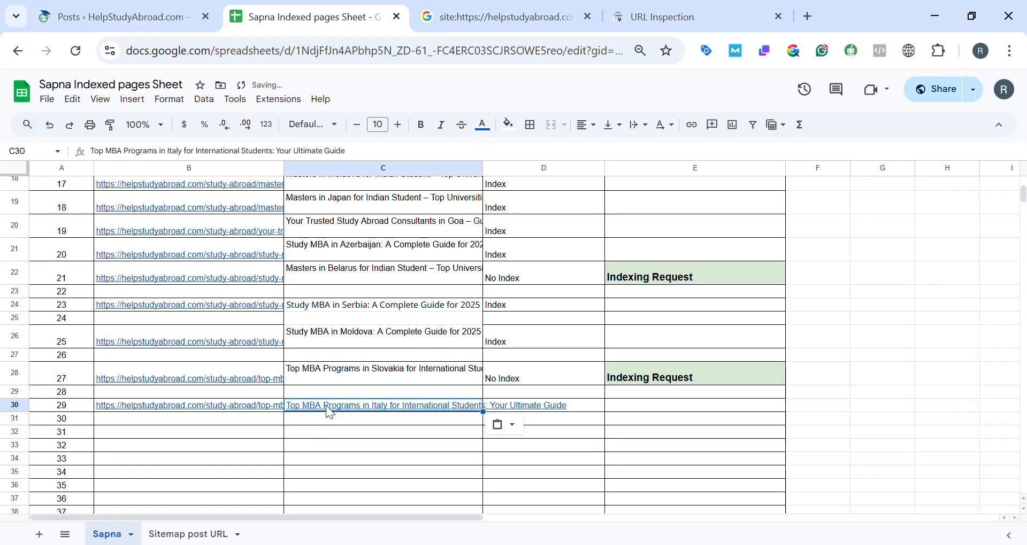
pyautogui.hotkey('ctrl', 'z')
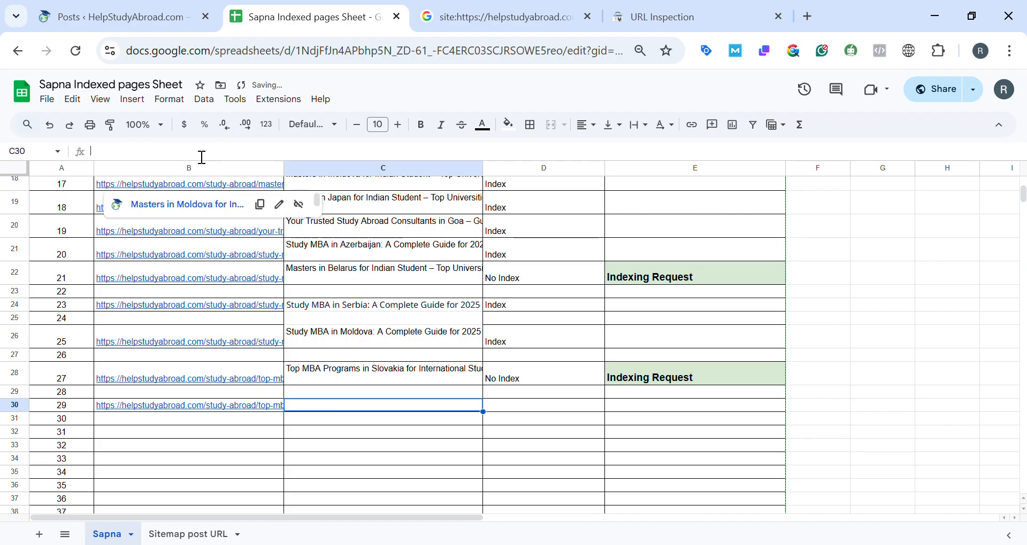
pyautogui.write('Top MBA Programs in Italy for International Students: Your Ultimate Guide')
pyautogui.click(364, 437)
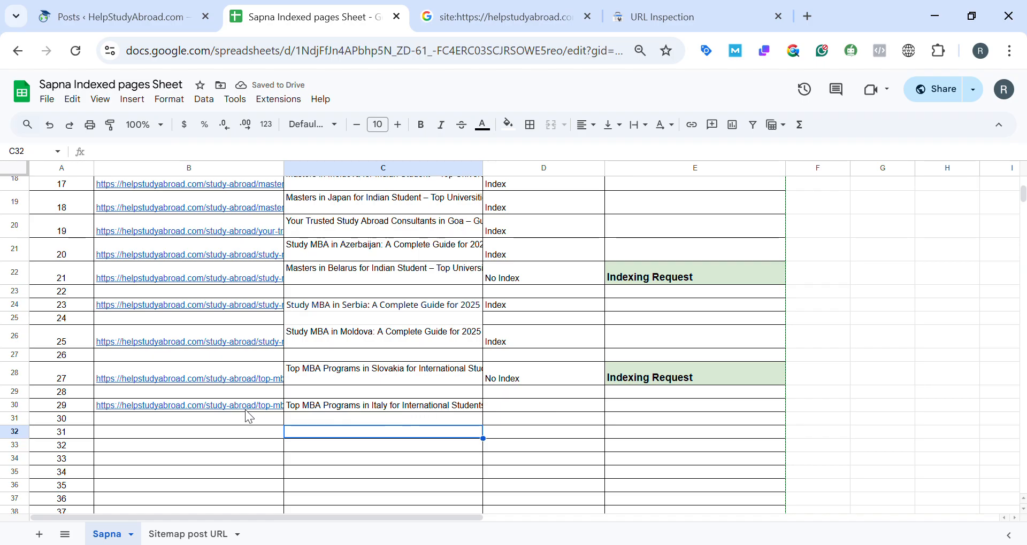
# Highlight the whole of row 30, the Italy post's row, with a golden yellow fill colour.
pyautogui.hotkey('ctrl', 'shift', 'Tab')
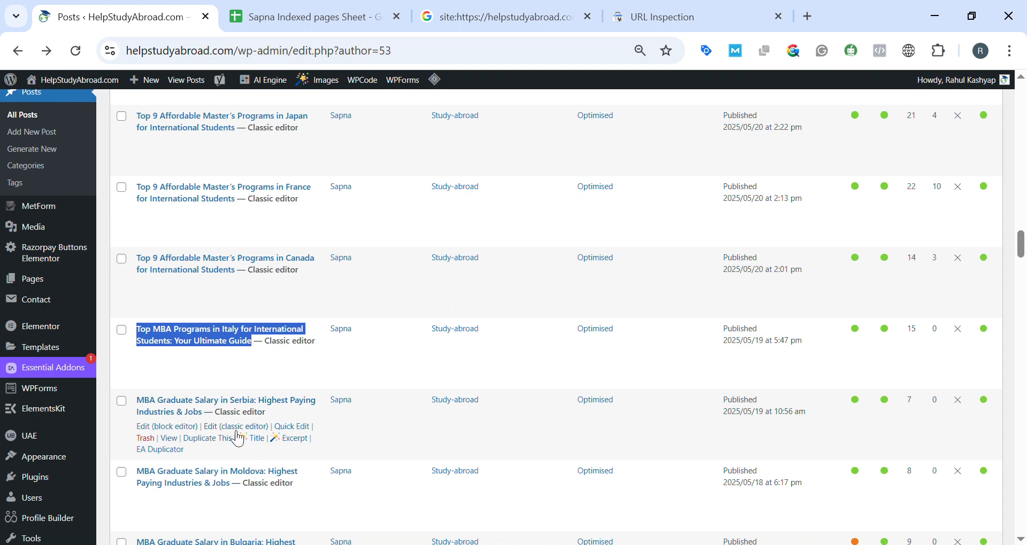
pyautogui.click(284, 16)
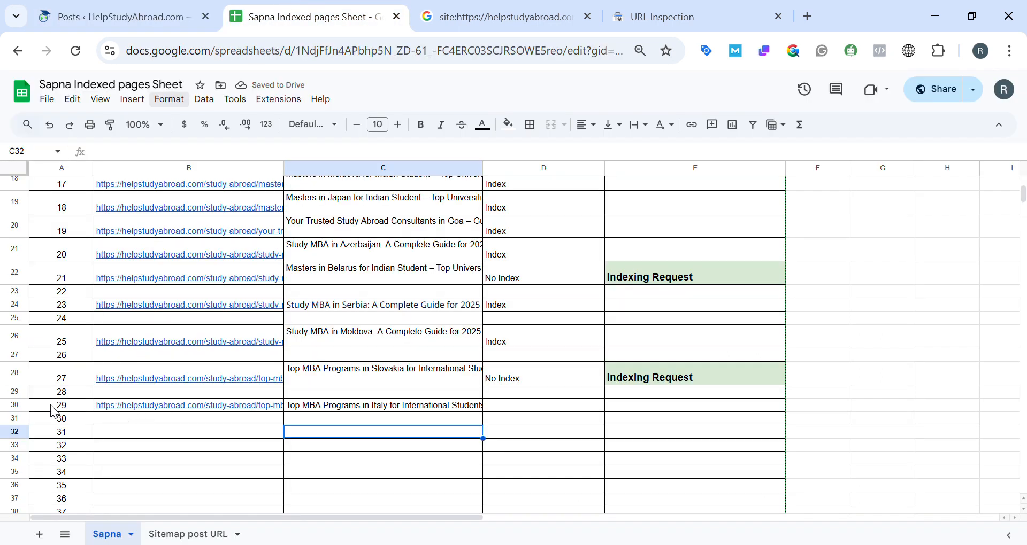
pyautogui.click(20, 415)
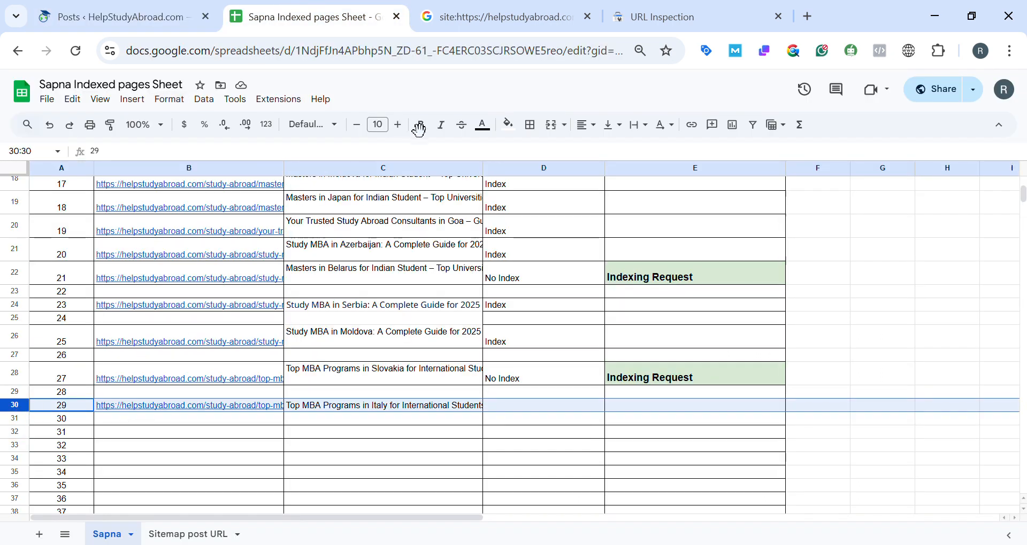
pyautogui.click(518, 127)
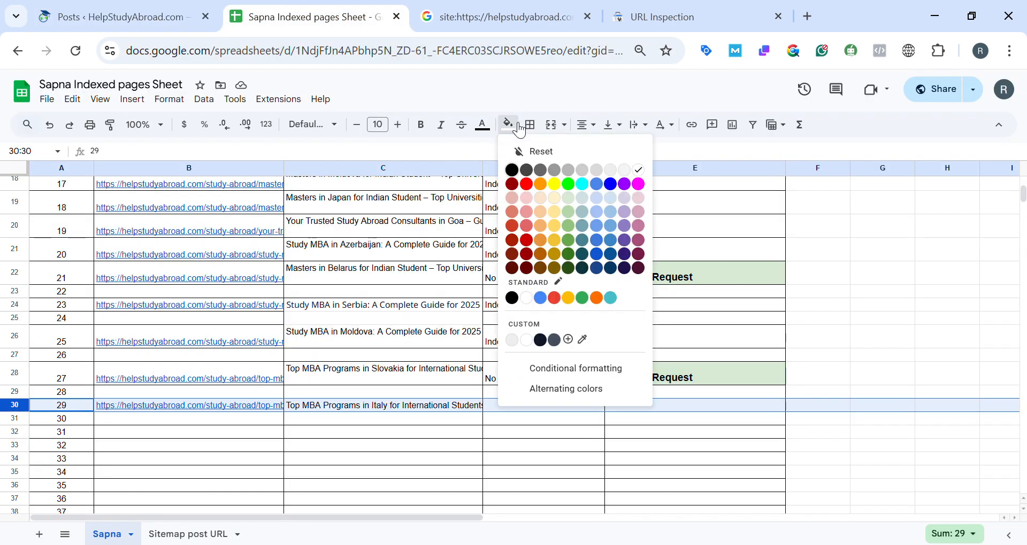
pyautogui.click(553, 228)
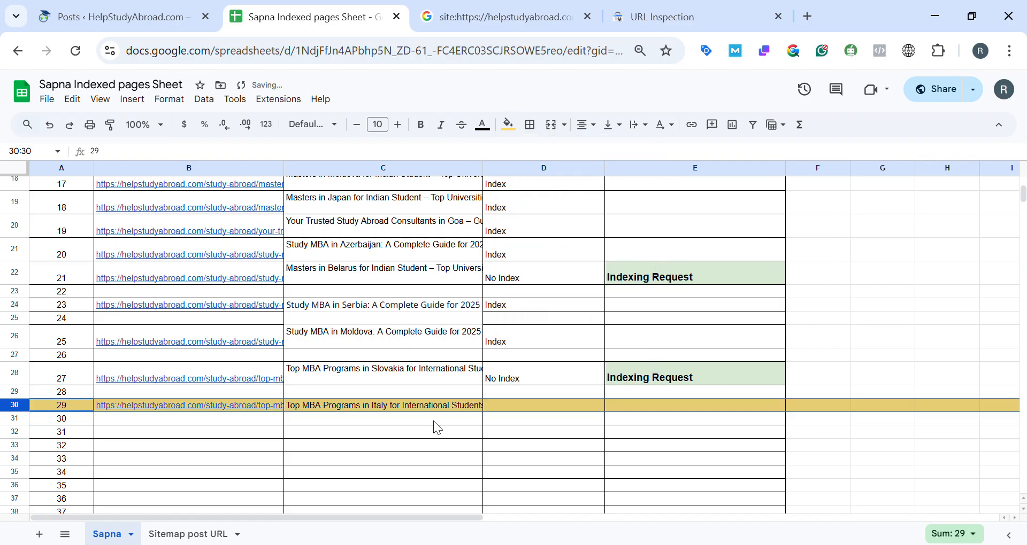
pyautogui.click(643, 448)
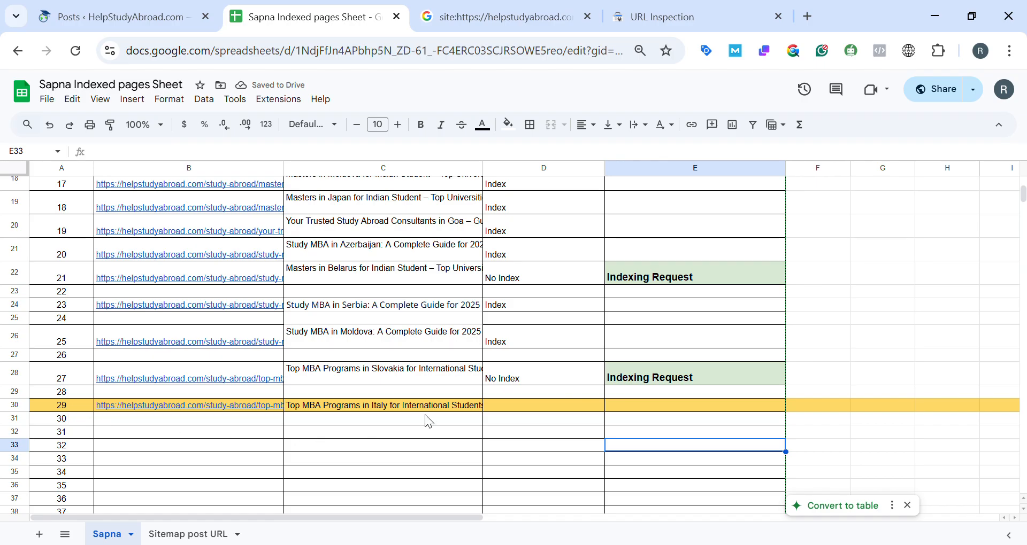
pyautogui.click(170, 6)
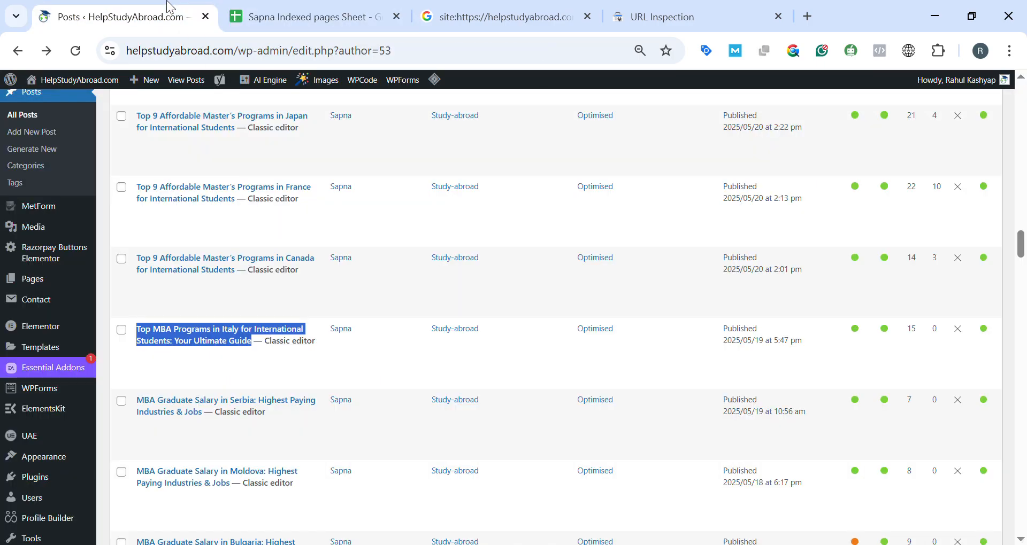
pyautogui.moveTo(236, 342)
pyautogui.click(356, 9)
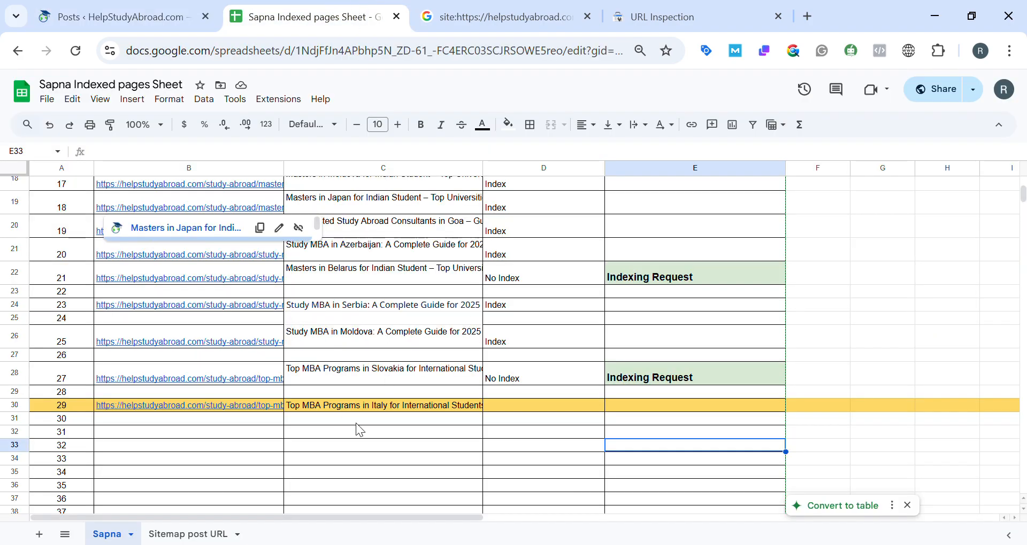
# Look through the author's published posts list in WordPress for where the Italy MBA post sits among the others.
pyautogui.click(326, 418)
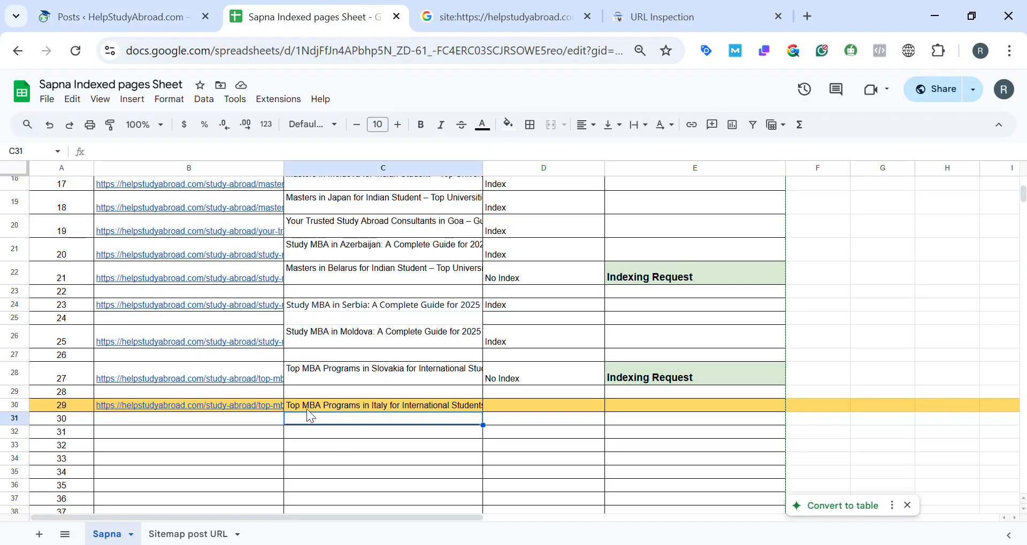
pyautogui.click(159, 21)
pyautogui.scroll(1, 328, 277)
pyautogui.scroll(-5, 329, 283)
pyautogui.scroll(15, 328, 280)
pyautogui.scroll(-10, 327, 280)
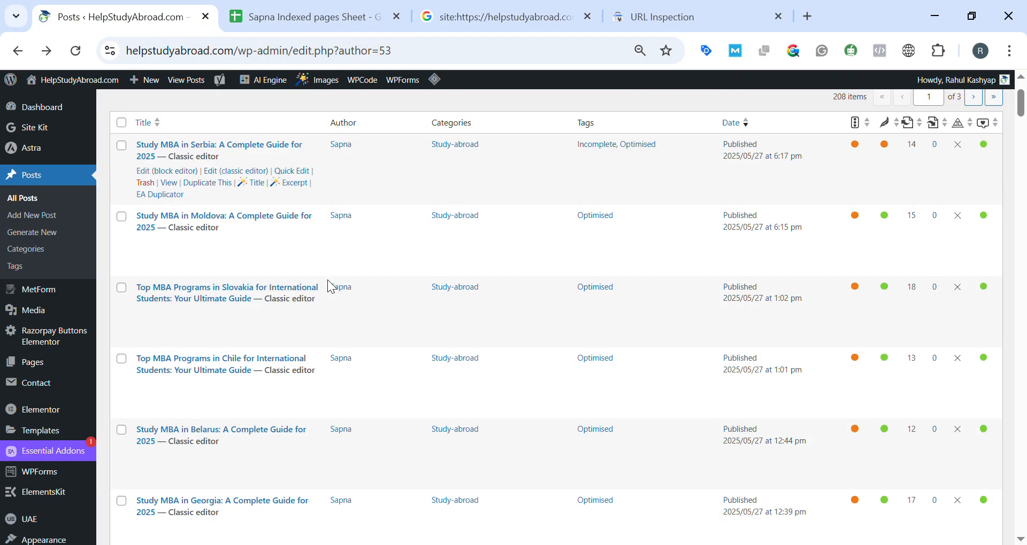
pyautogui.scroll(-20, 327, 280)
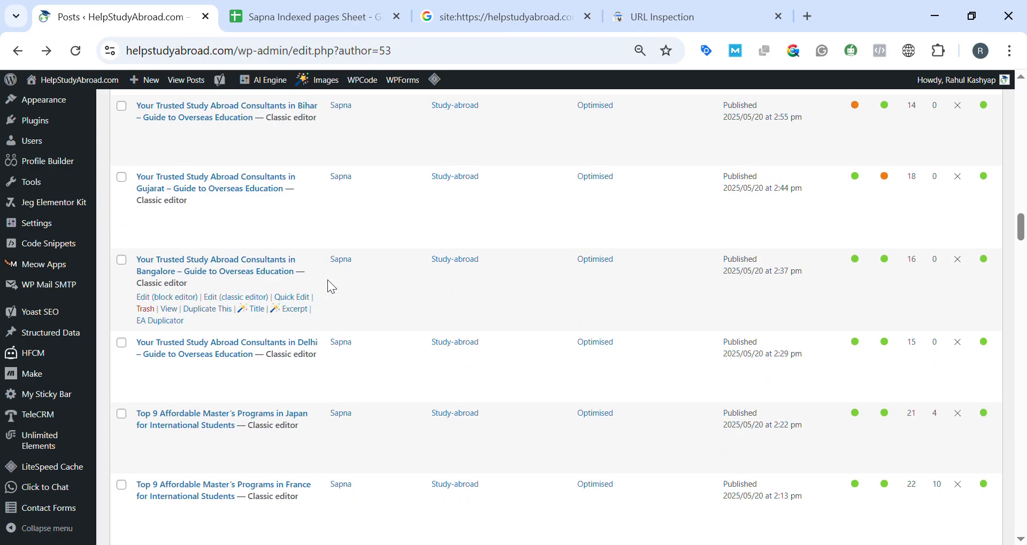
pyautogui.scroll(-3, 328, 281)
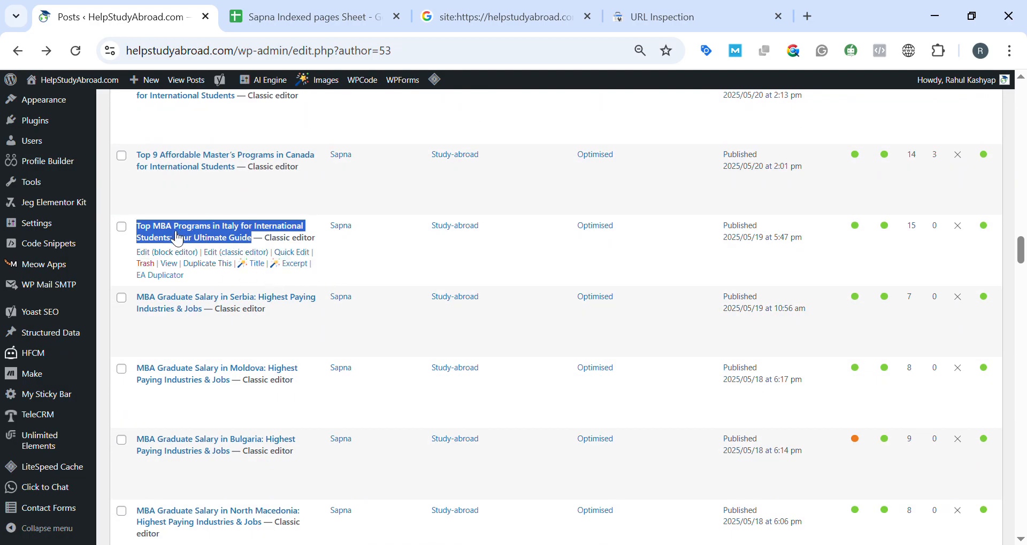
pyautogui.scroll(1, 179, 225)
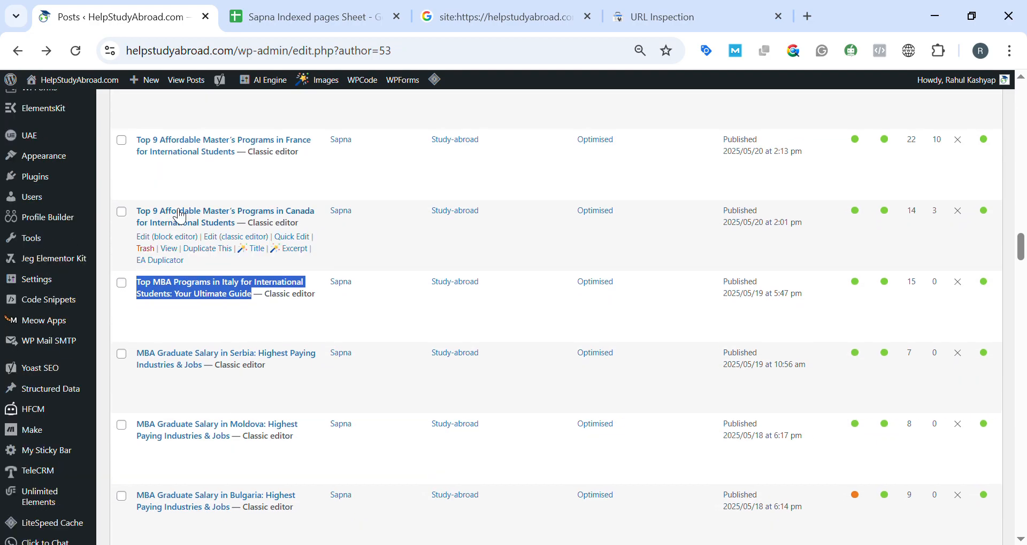
pyautogui.click(378, 7)
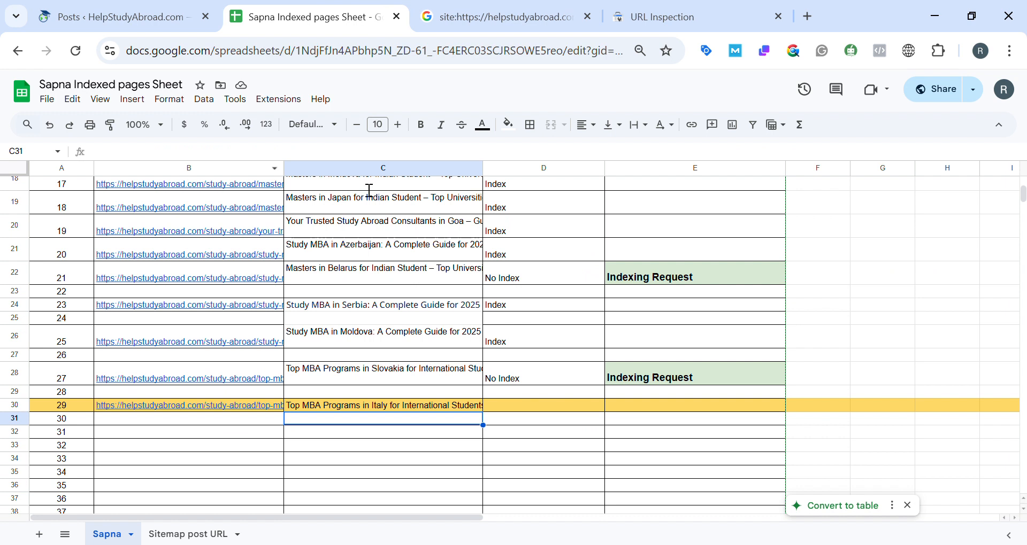
pyautogui.click(344, 406)
pyautogui.hotkey('ctrl', 'c')
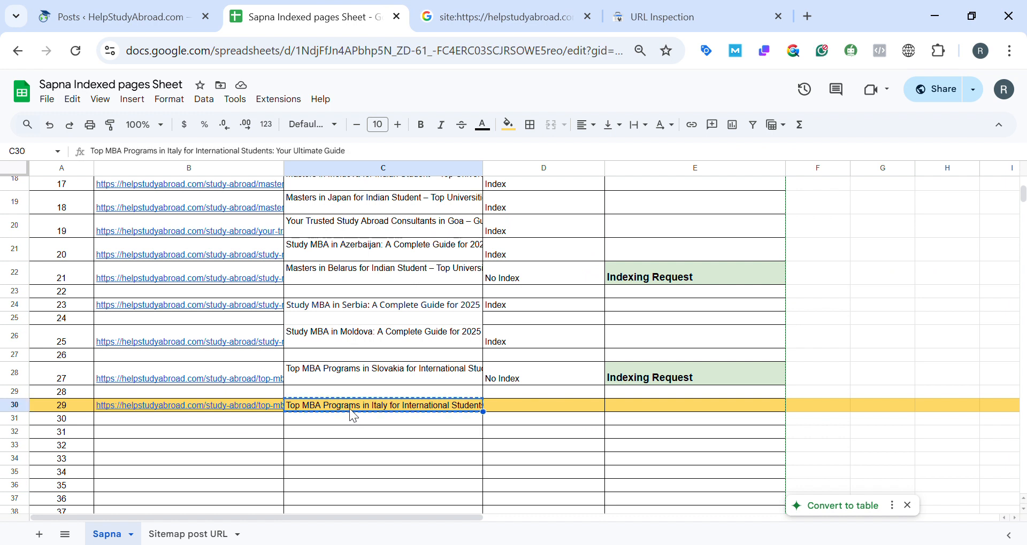
pyautogui.click(116, 6)
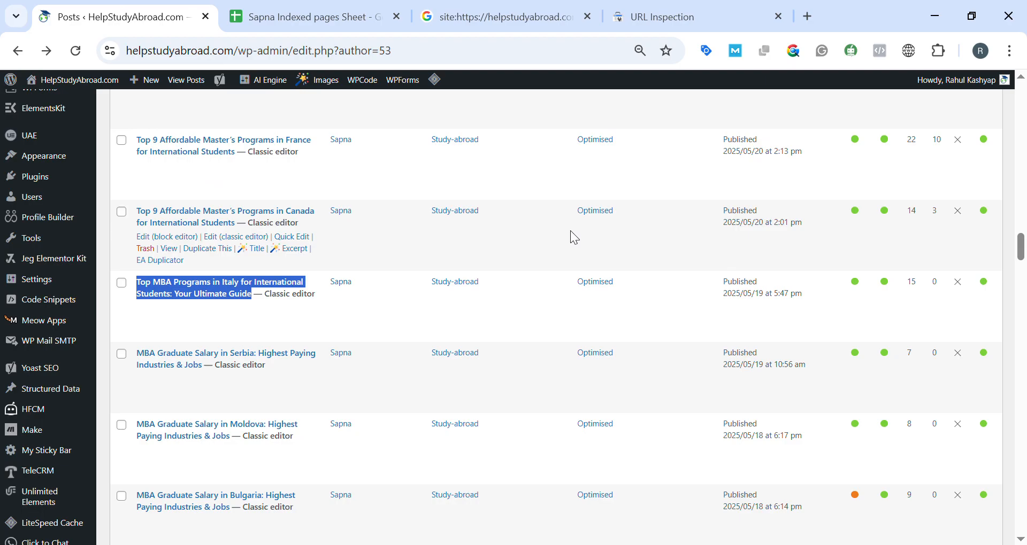
pyautogui.scroll(15, 570, 230)
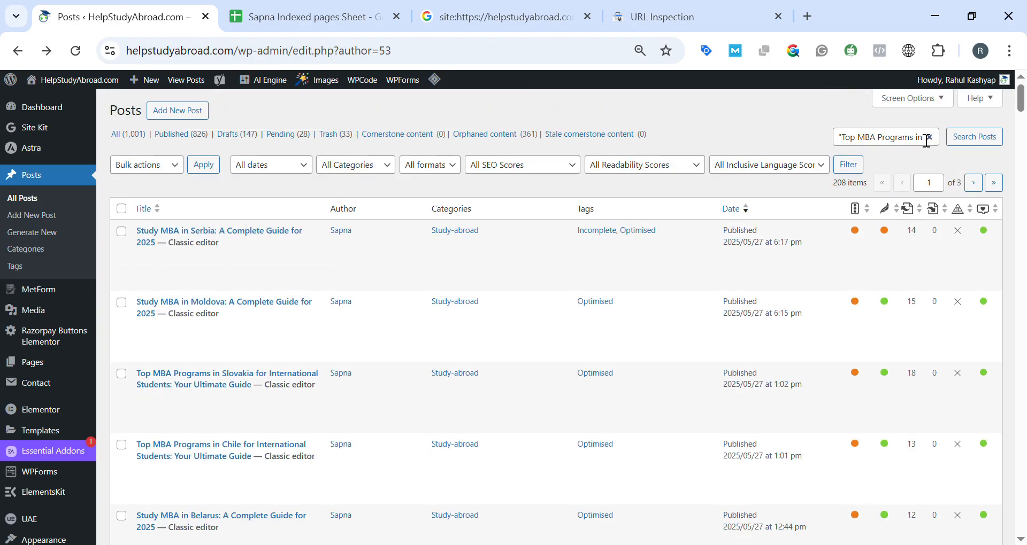
pyautogui.click(921, 142)
pyautogui.click(933, 142)
# Compare the WordPress posts list with the titles recorded up to row 30 of the tracking sheet.
pyautogui.scroll(-20, 69, 339)
pyautogui.moveTo(74, 336)
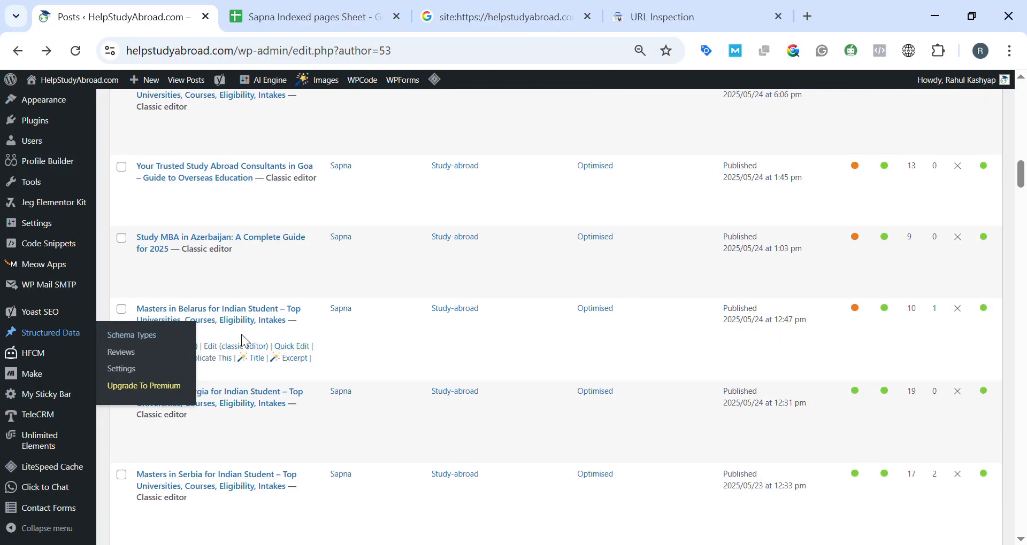
pyautogui.scroll(-8, 286, 332)
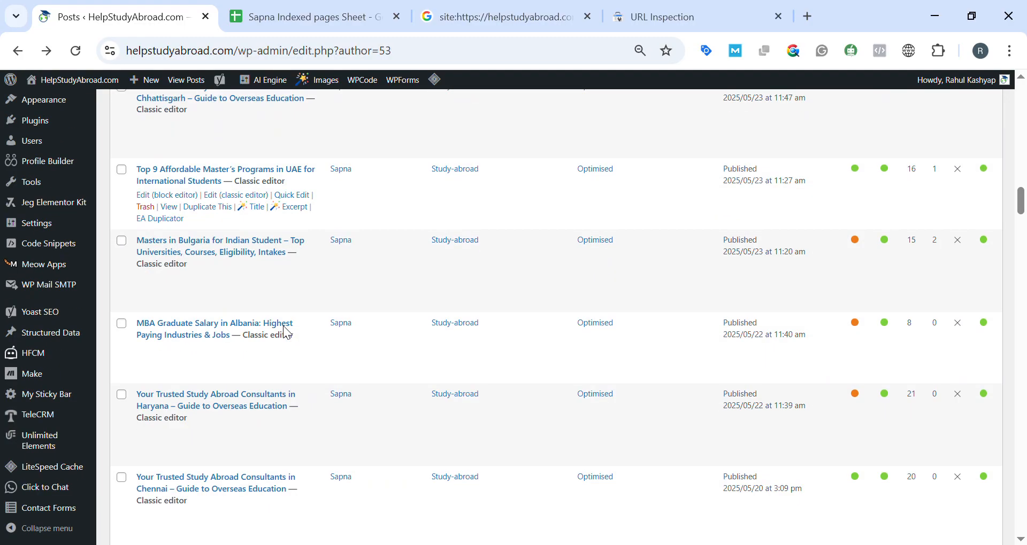
pyautogui.scroll(5, 291, 332)
pyautogui.click(302, 17)
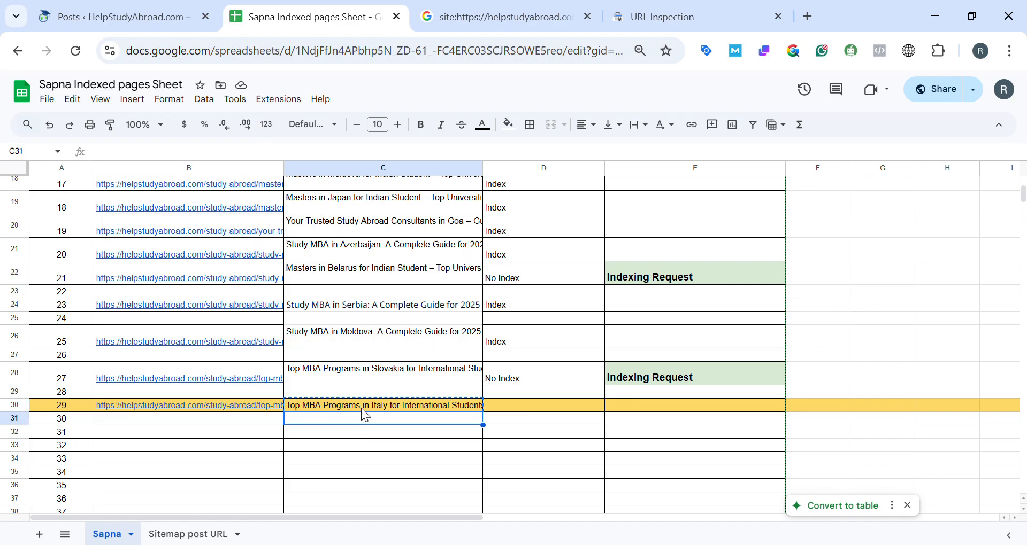
pyautogui.click(106, 17)
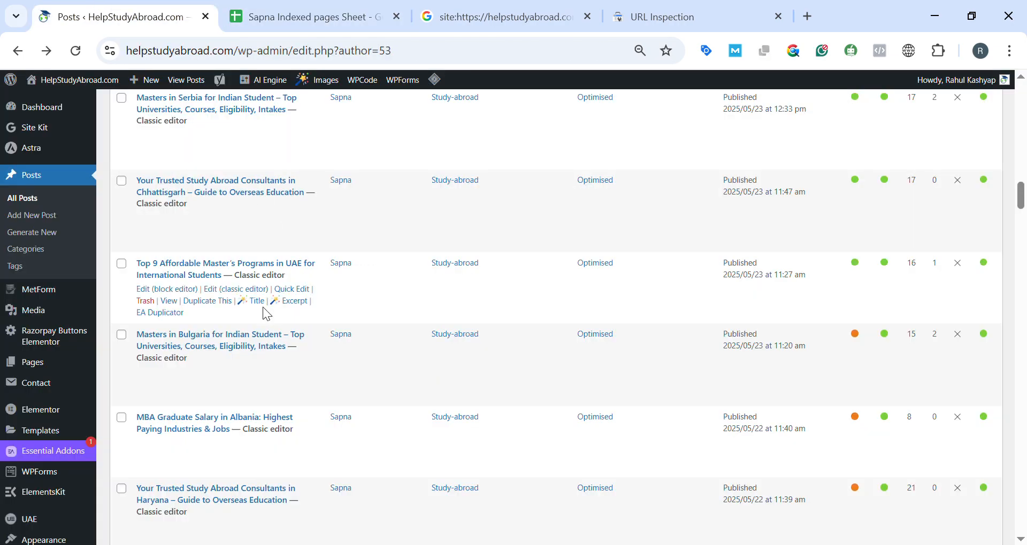
pyautogui.scroll(5, 262, 316)
pyautogui.scroll(-10, 266, 323)
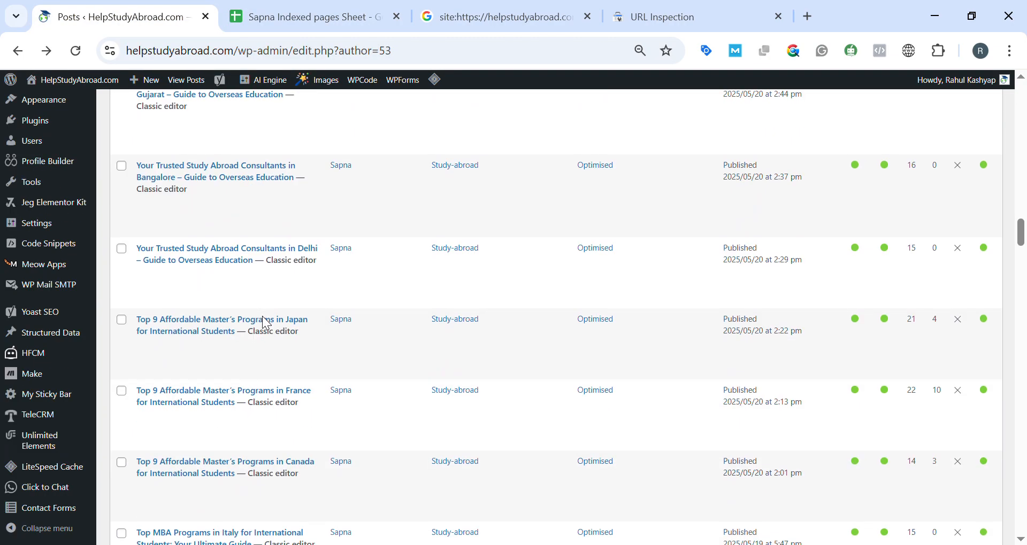
pyautogui.scroll(3, 268, 321)
pyautogui.click(285, 8)
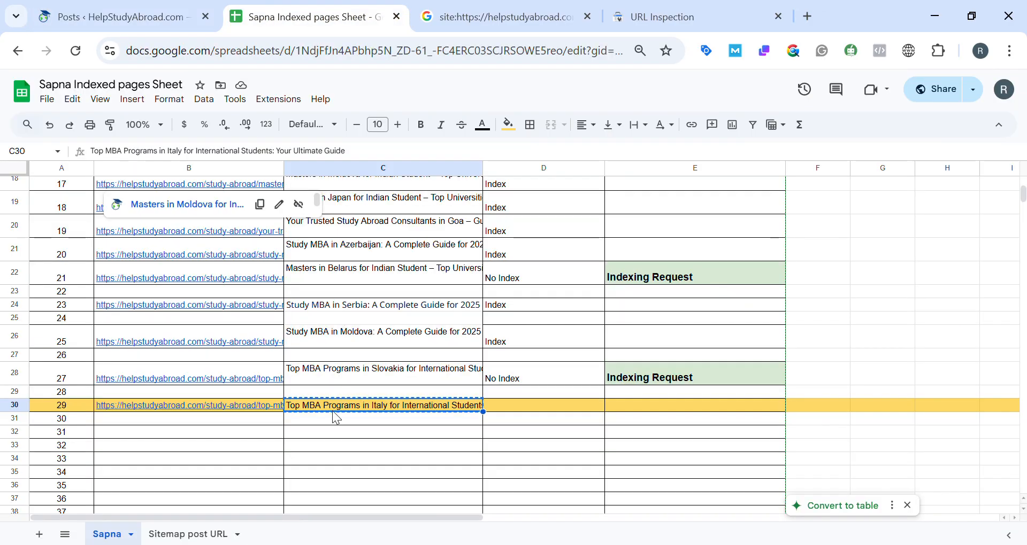
pyautogui.click(220, 452)
pyautogui.scroll(2, 336, 271)
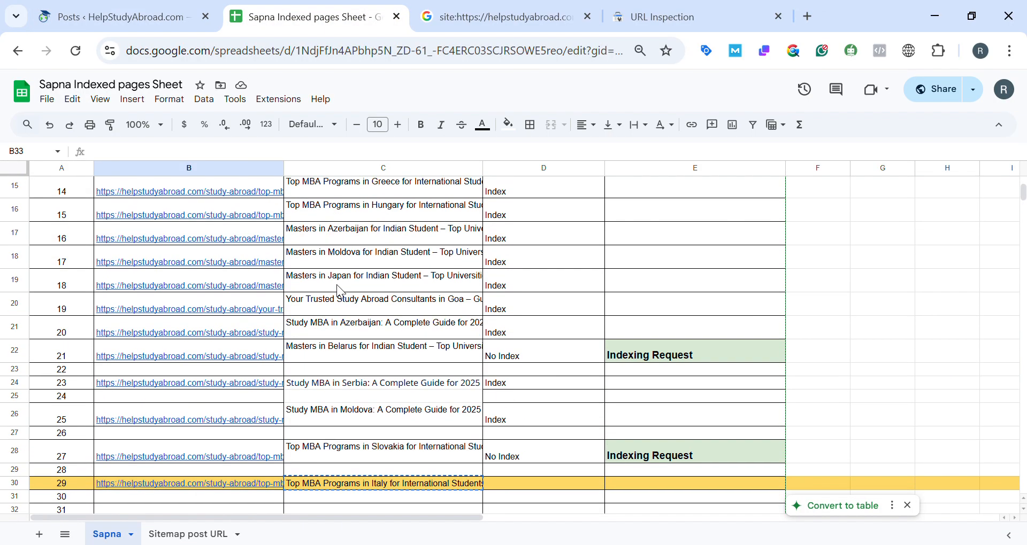
pyautogui.scroll(-3, 346, 477)
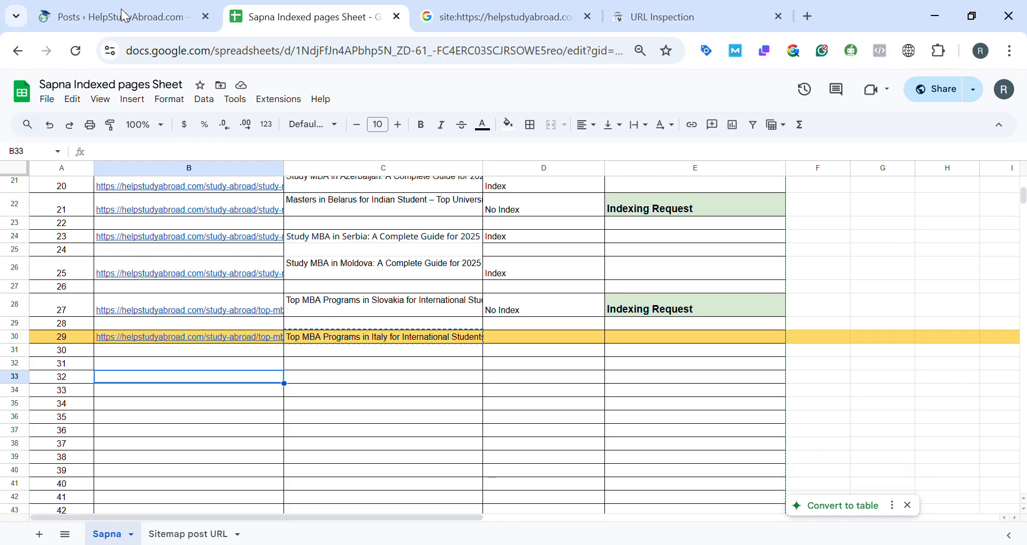
pyautogui.click(127, 15)
pyautogui.scroll(1, 294, 297)
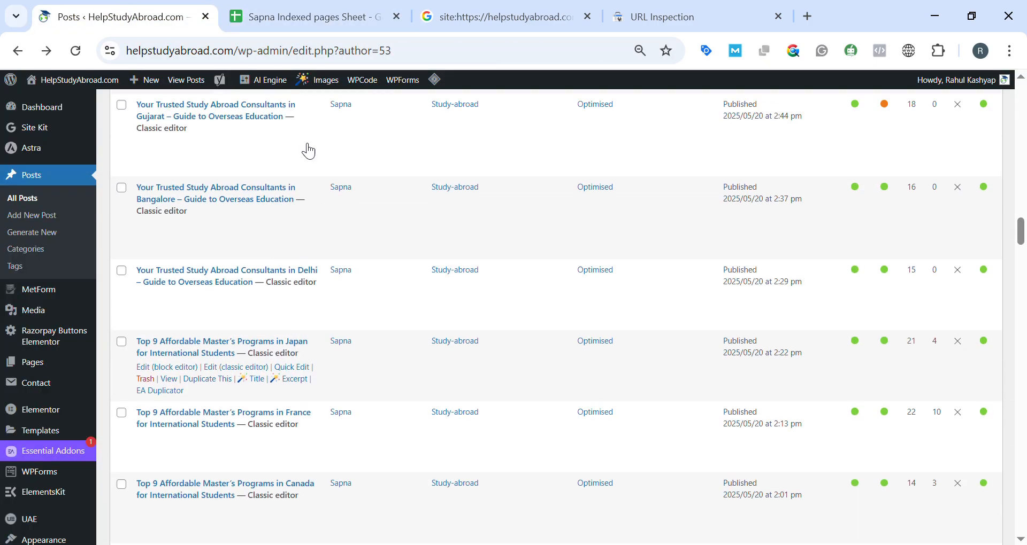
pyautogui.click(294, 28)
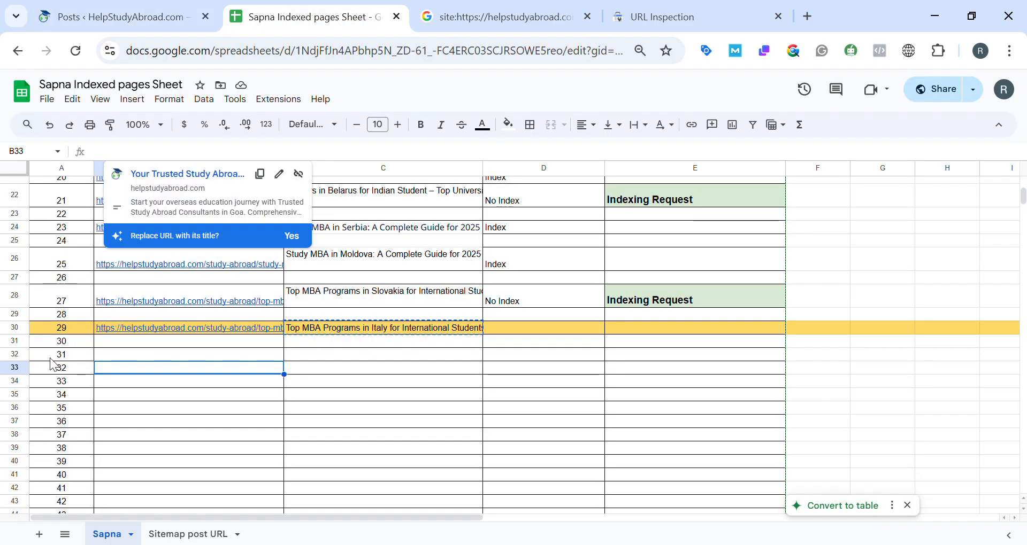
# Go through the posts list again from the newest post downward and check it against the tracking sheet's recorded rows.
pyautogui.click(134, 12)
pyautogui.scroll(10, 305, 242)
pyautogui.scroll(10, 310, 247)
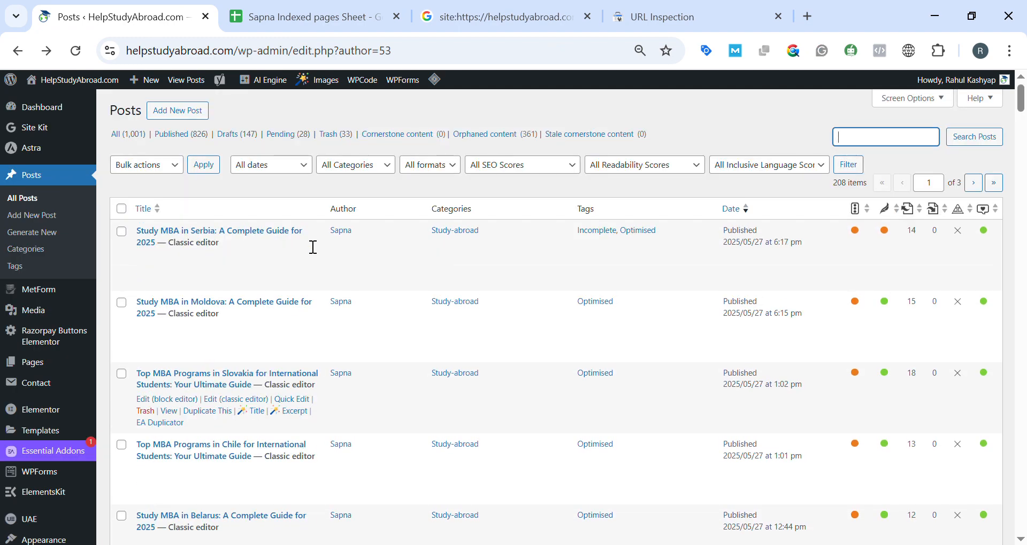
pyautogui.scroll(-8, 367, 339)
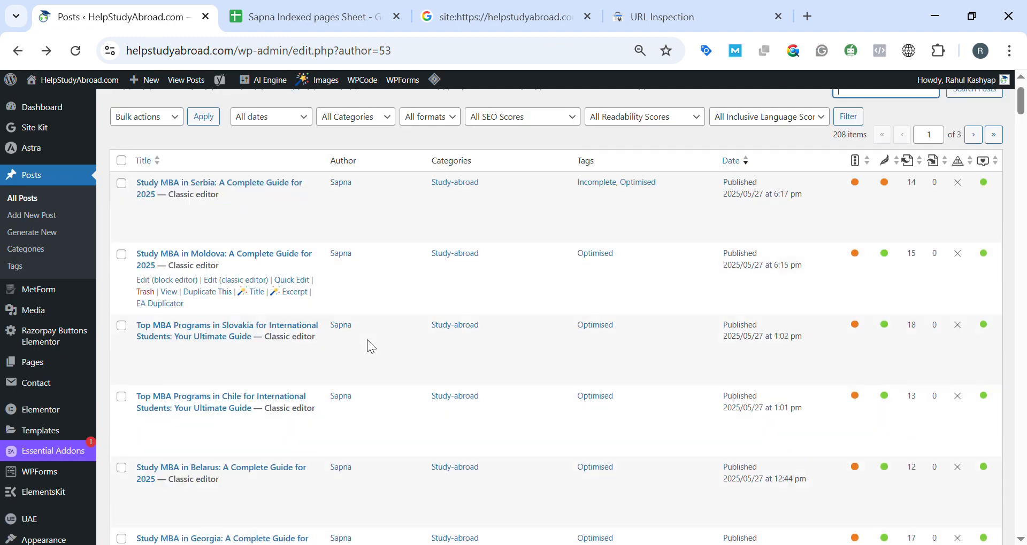
pyautogui.scroll(-5, 364, 336)
pyautogui.scroll(12, 364, 336)
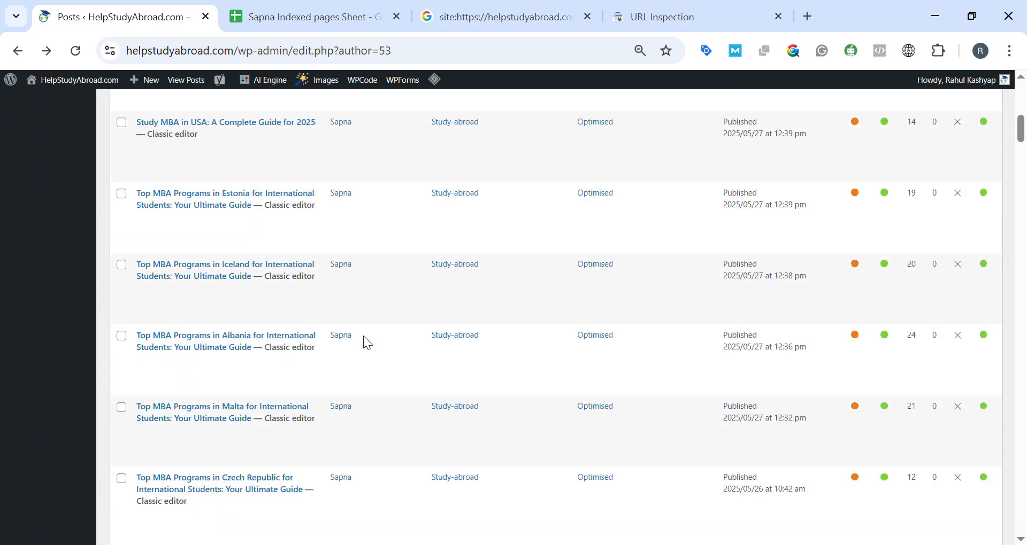
pyautogui.scroll(-3, 321, 269)
pyautogui.scroll(-5, 312, 265)
pyautogui.scroll(10, 312, 262)
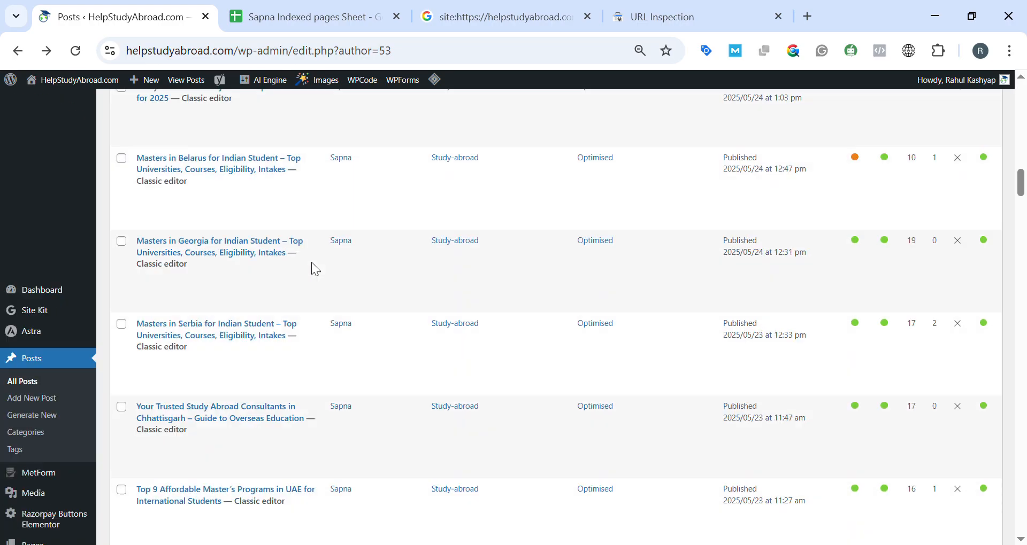
pyautogui.click(306, 8)
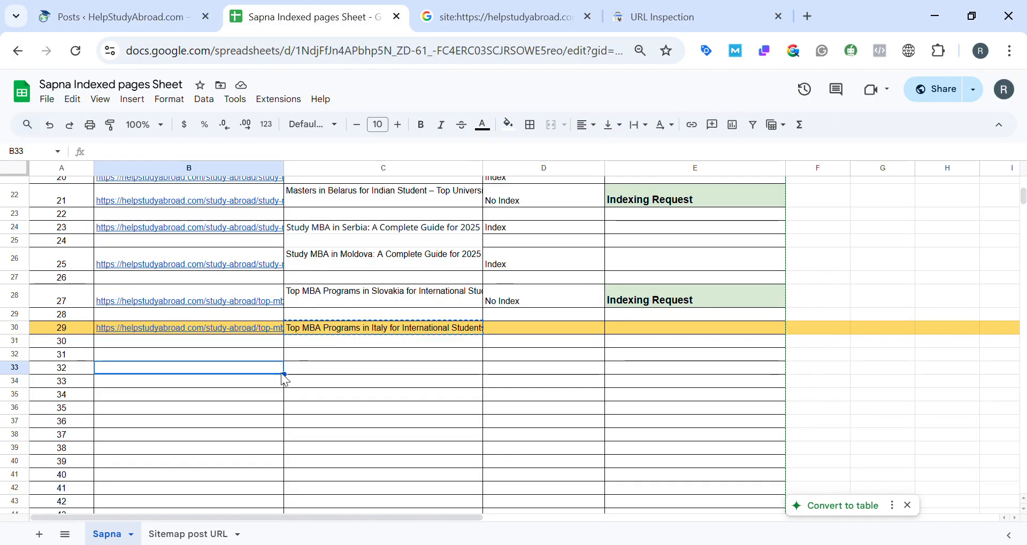
pyautogui.scroll(-5, 244, 449)
pyautogui.click(123, 17)
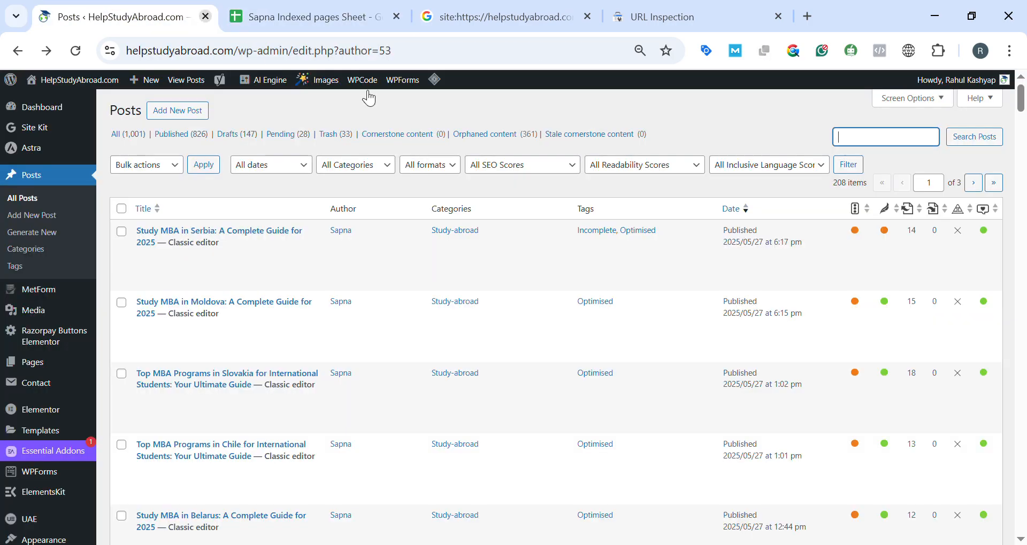
# Set the WordPress posts list to show 20 items per page.
pyautogui.click(920, 107)
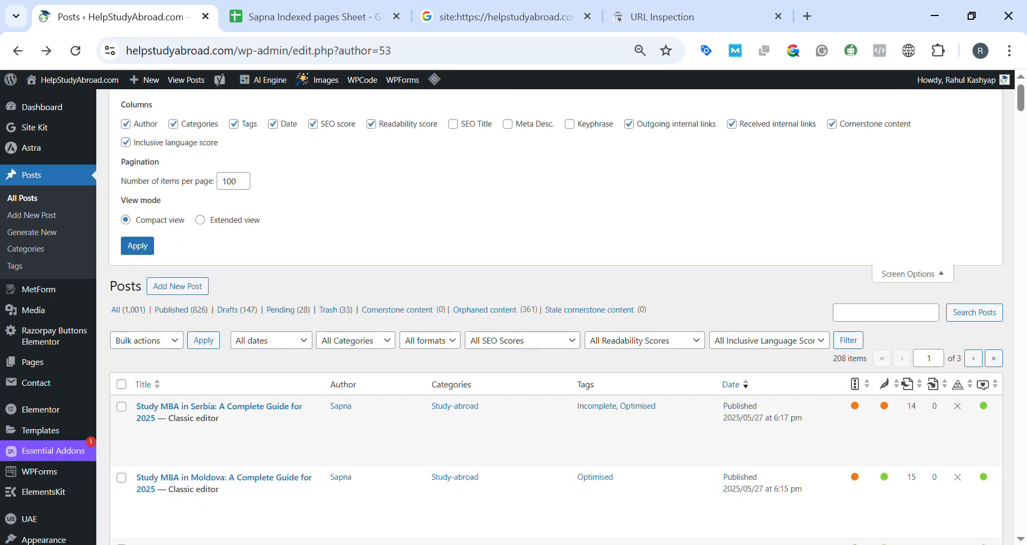
pyautogui.doubleClick(242, 188)
pyautogui.write('2')
pyautogui.click(138, 247)
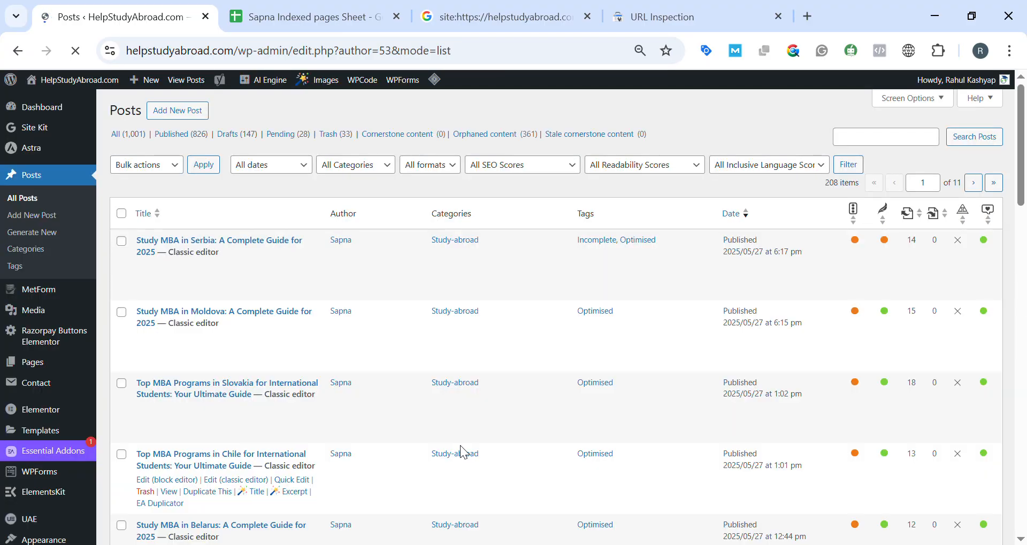
# Examine the first page of the shortened posts list down to its last post and compare it with the tracking sheet's rows.
pyautogui.scroll(-12, 460, 445)
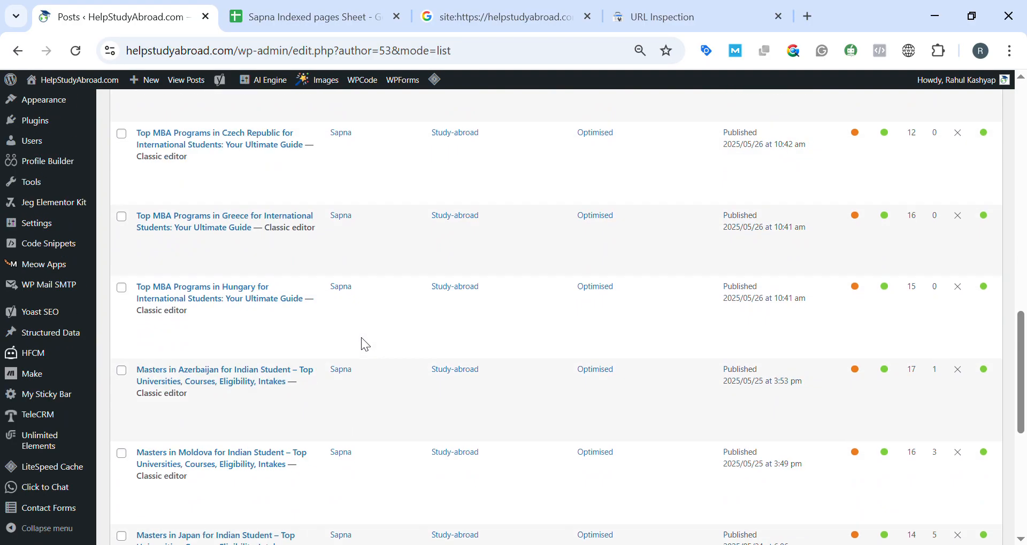
pyautogui.scroll(-5, 361, 343)
pyautogui.scroll(15, 365, 348)
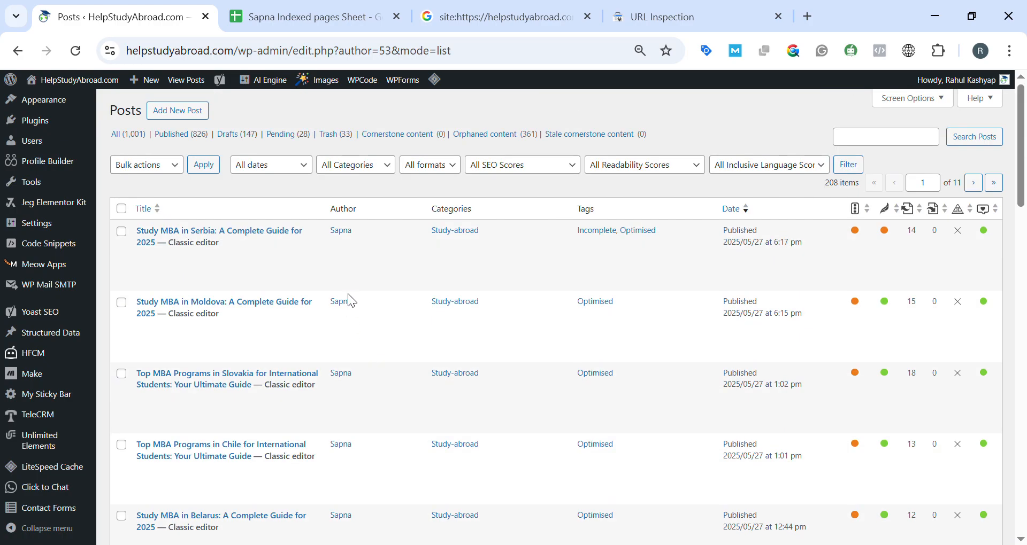
pyautogui.scroll(-20, 503, 405)
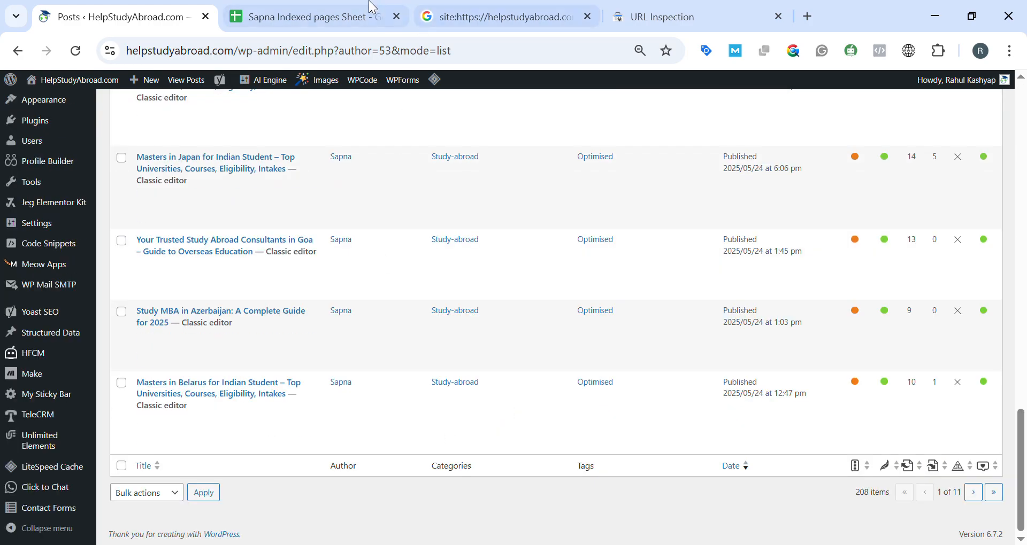
pyautogui.click(372, 9)
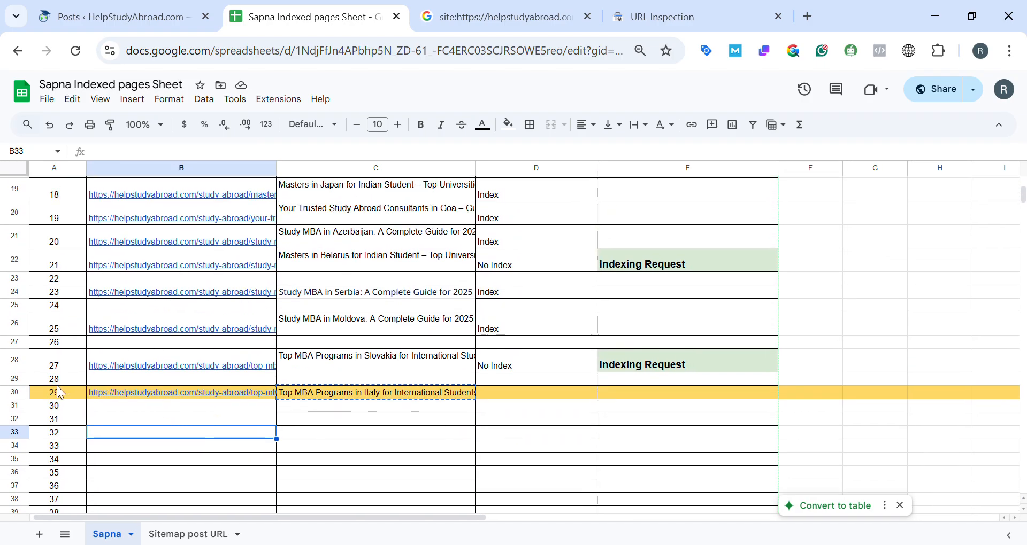
pyautogui.scroll(3, 54, 338)
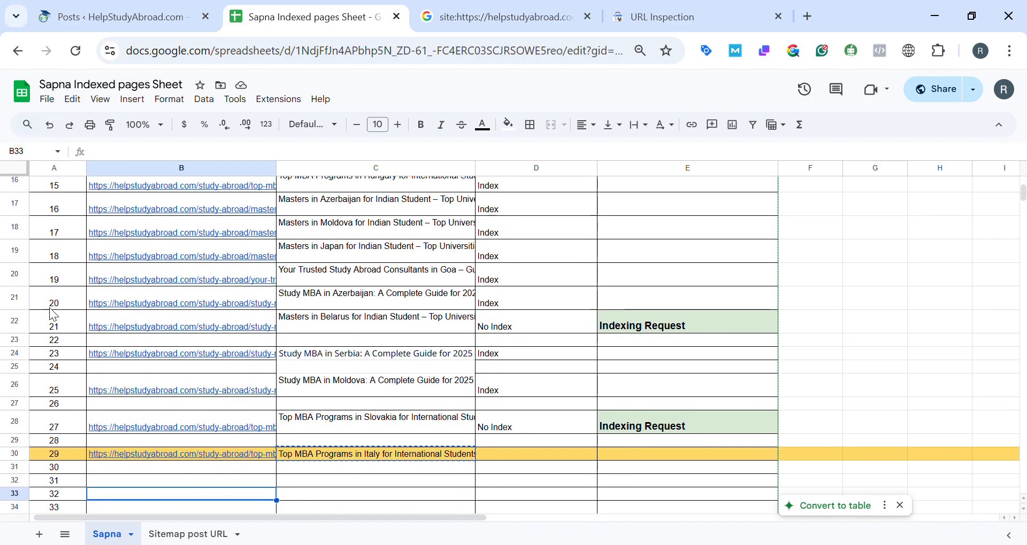
pyautogui.click(458, 307)
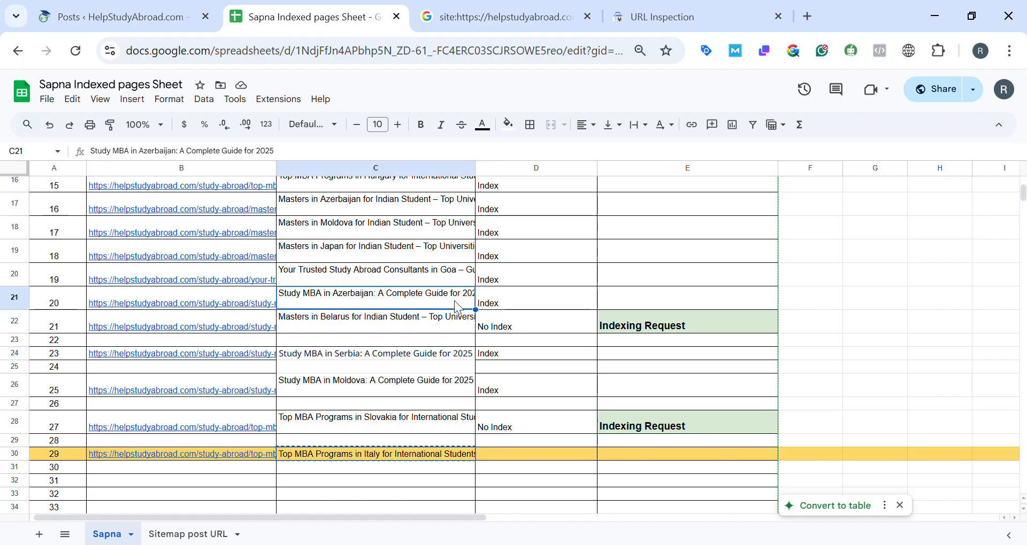
pyautogui.moveTo(124, 327)
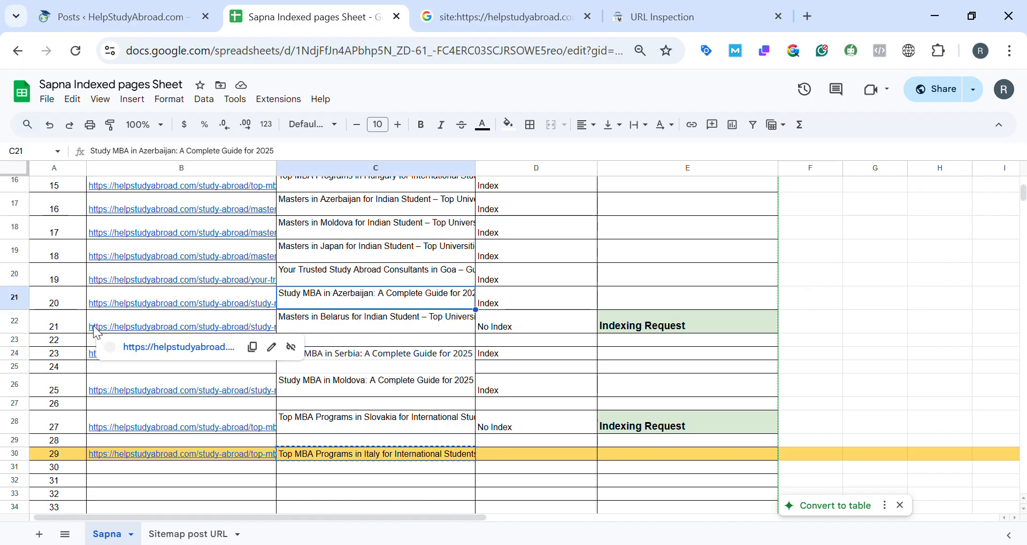
pyautogui.click(136, 7)
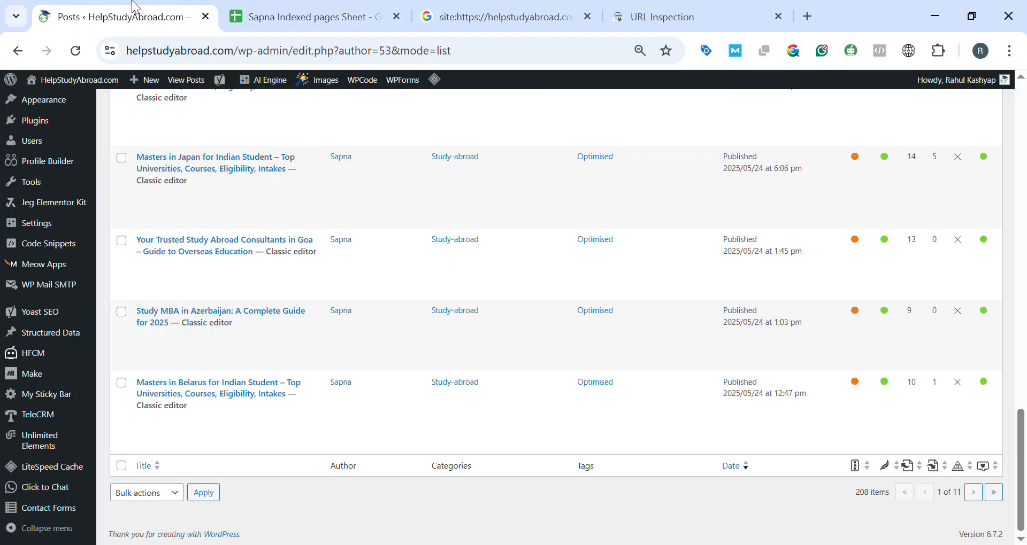
# Recheck the first page of the WordPress posts list from newest to last against the tracking sheet's rows up to row 30.
pyautogui.scroll(15, 502, 252)
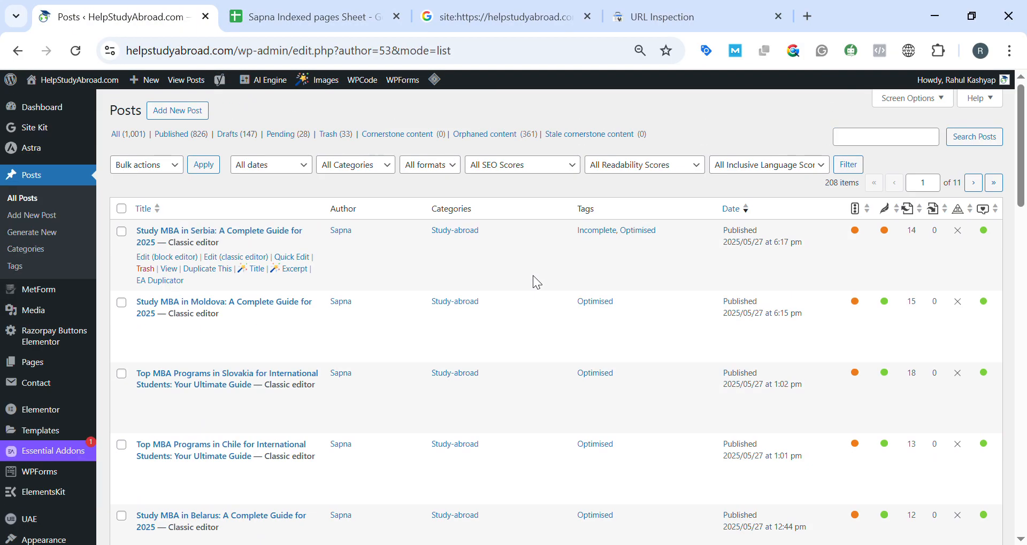
pyautogui.scroll(-15, 526, 329)
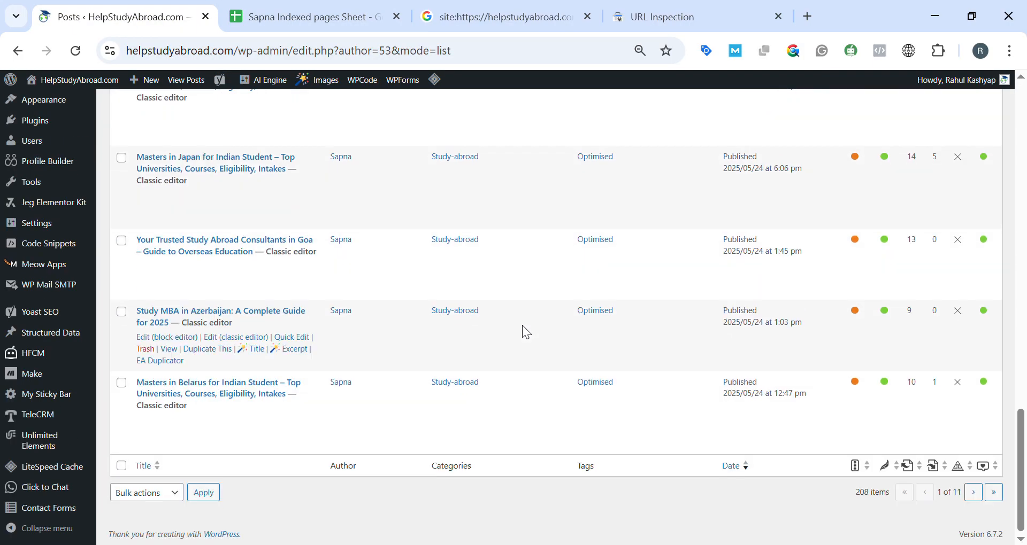
pyautogui.scroll(5, 526, 332)
pyautogui.click(307, 17)
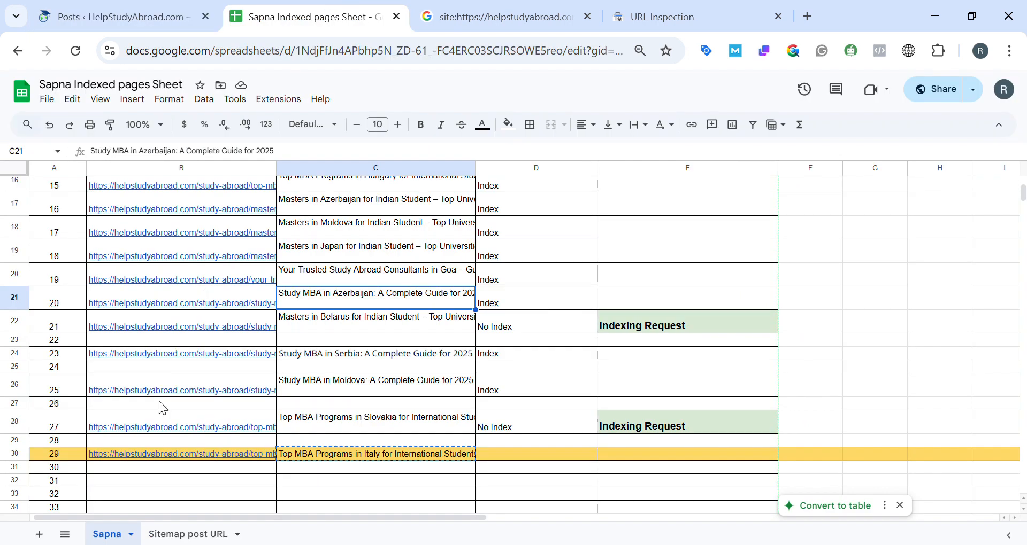
pyautogui.click(115, 17)
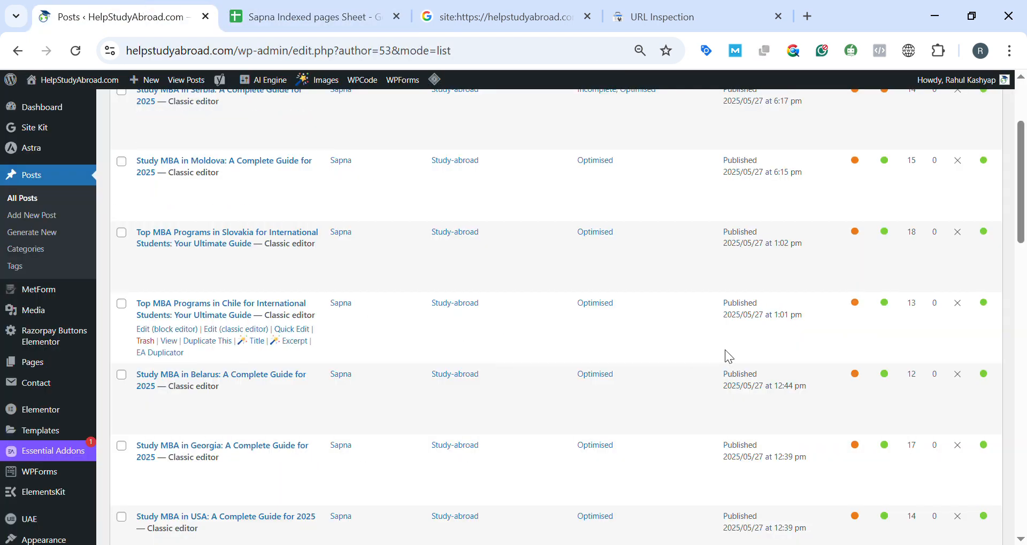
# Set the WordPress posts list to show 40 items per page.
pyautogui.scroll(3, 724, 350)
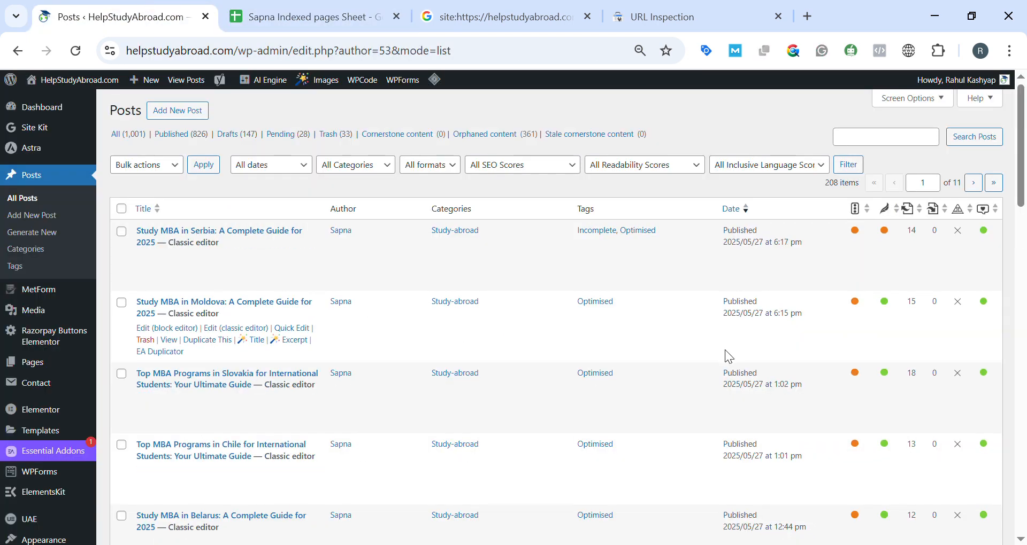
pyautogui.click(921, 108)
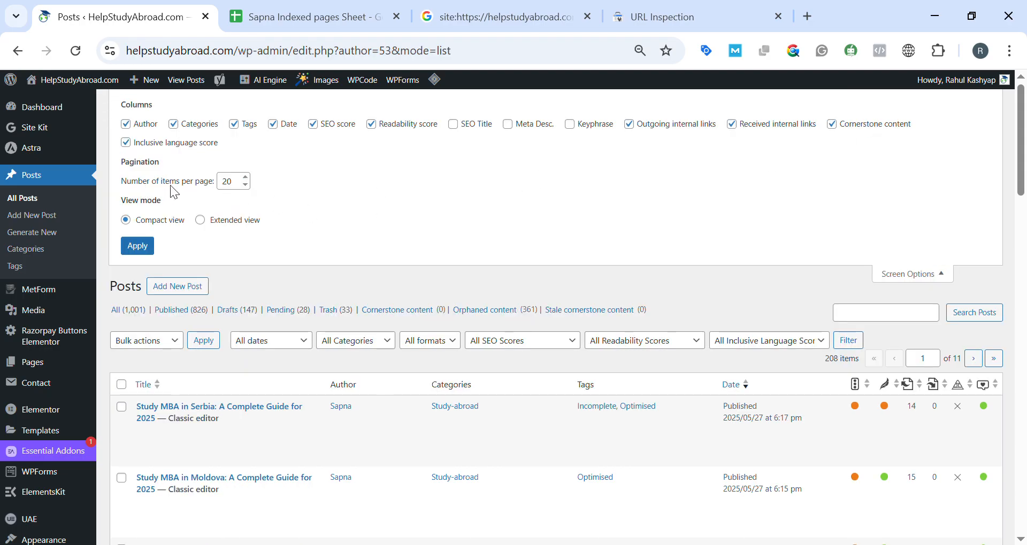
pyautogui.click(239, 190)
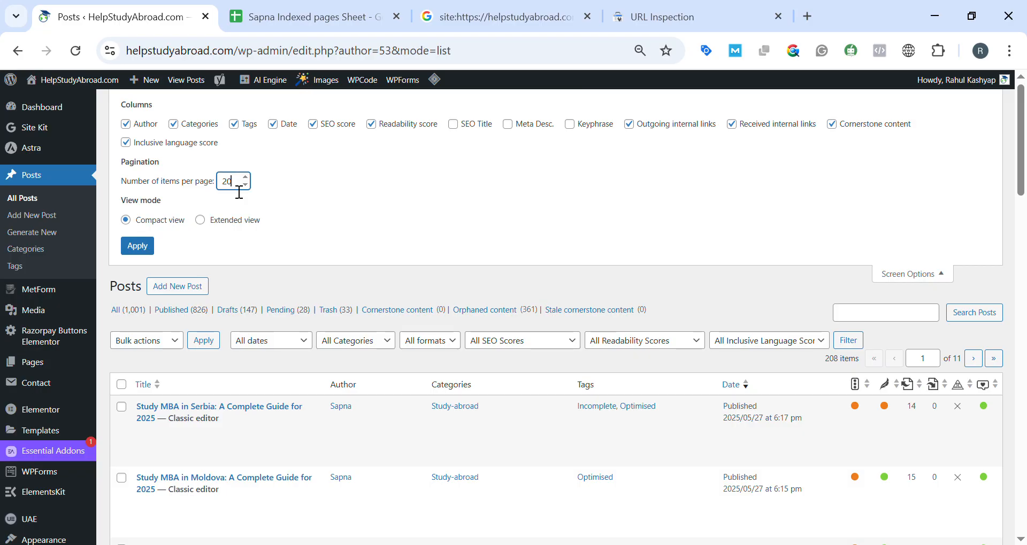
pyautogui.moveTo(239, 193); pyautogui.dragTo(215, 187)
pyautogui.write('4')
pyautogui.click(138, 251)
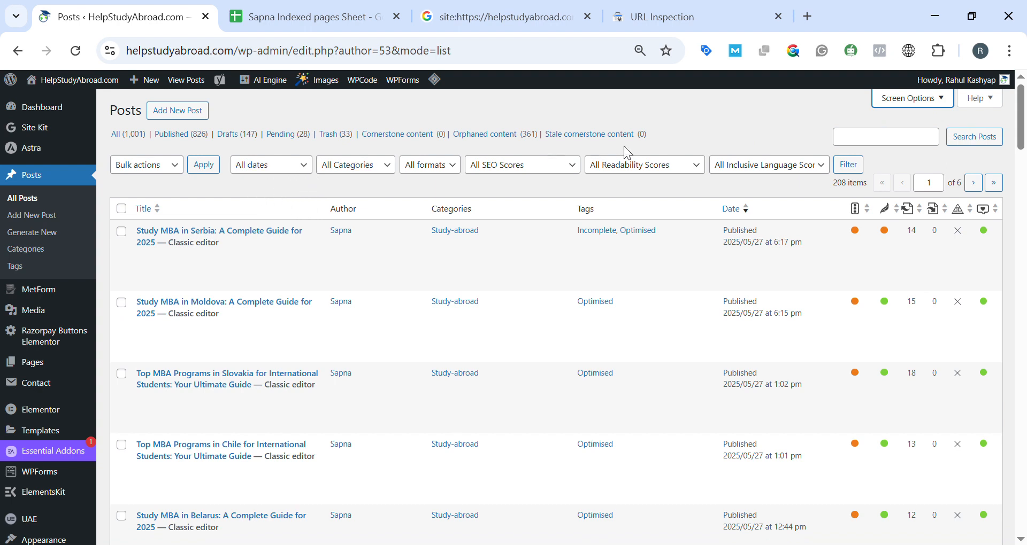
# Restore the posts list to 20 items per page.
pyautogui.click(918, 101)
pyautogui.doubleClick(227, 182)
pyautogui.write('20')
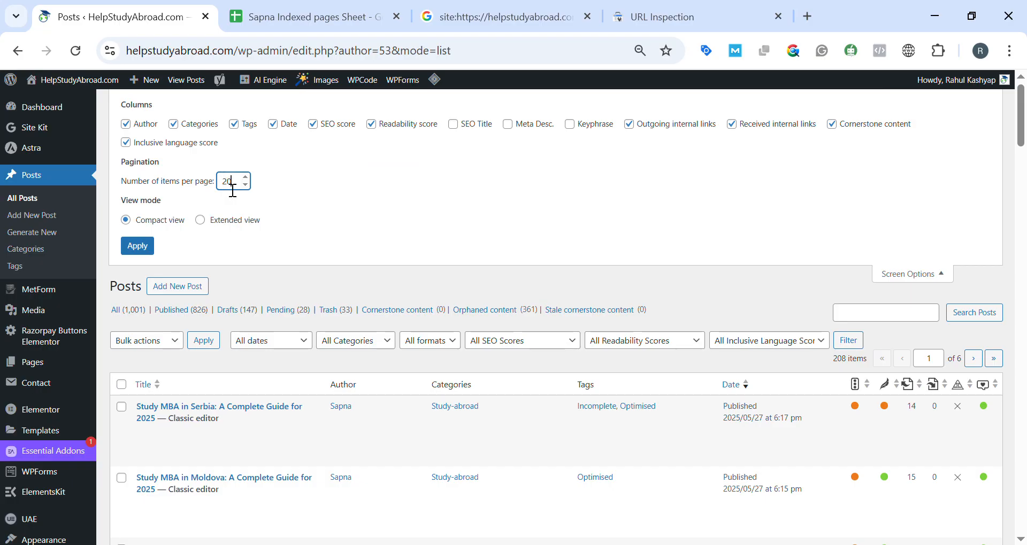
pyautogui.click(141, 255)
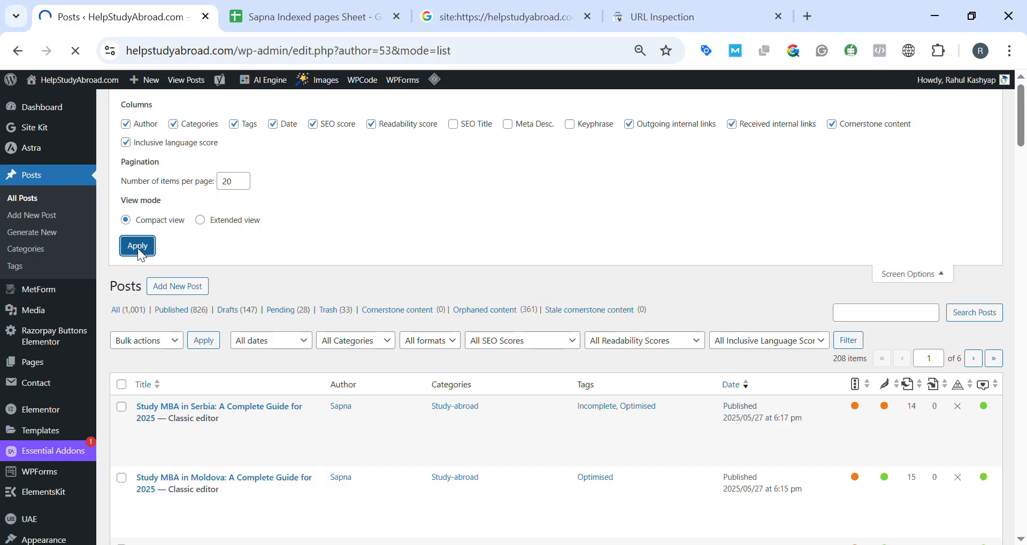
# Review the numbered entries recorded in the tracking sheet, from the Estonia MBA post down to row 30.
pyautogui.click(305, 16)
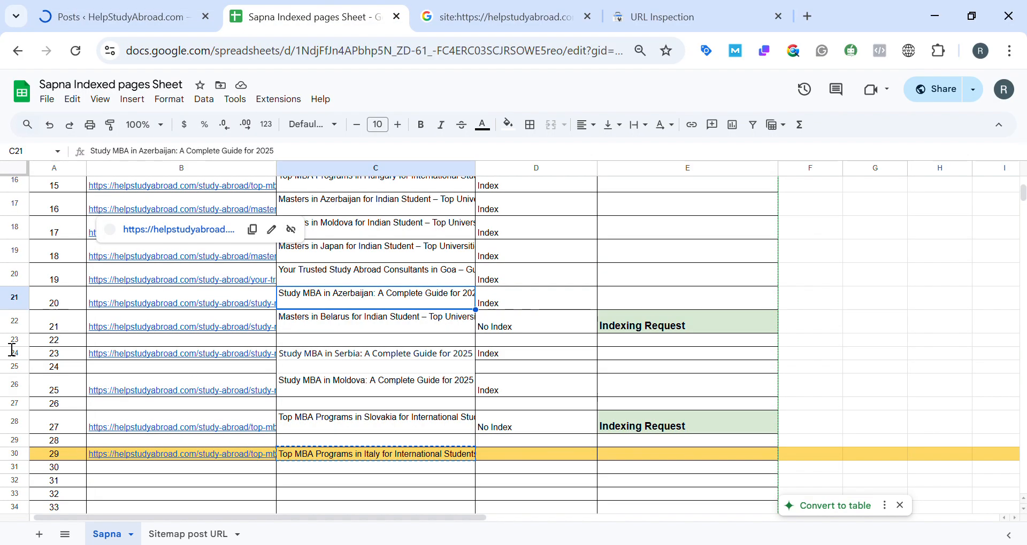
pyautogui.click(126, 7)
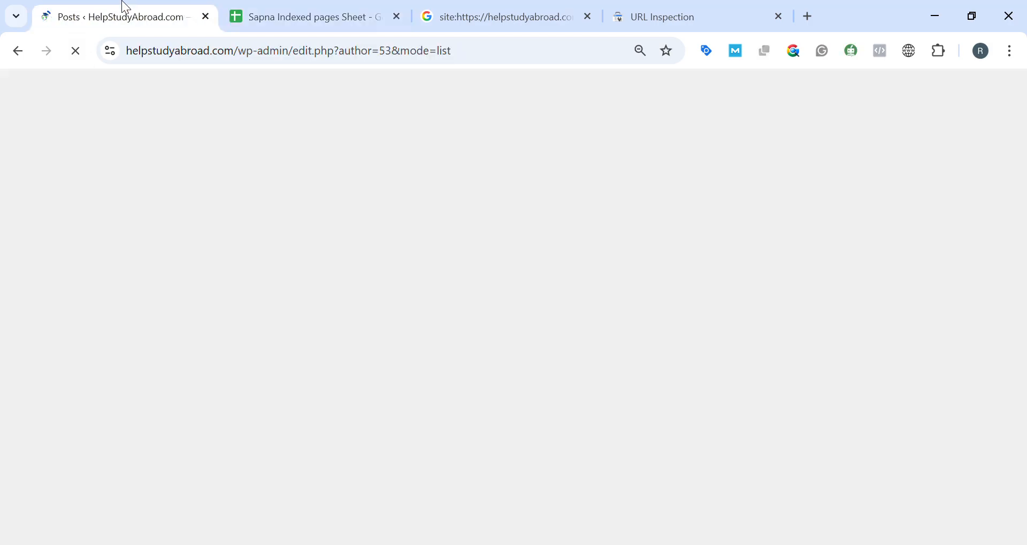
pyautogui.click(267, 10)
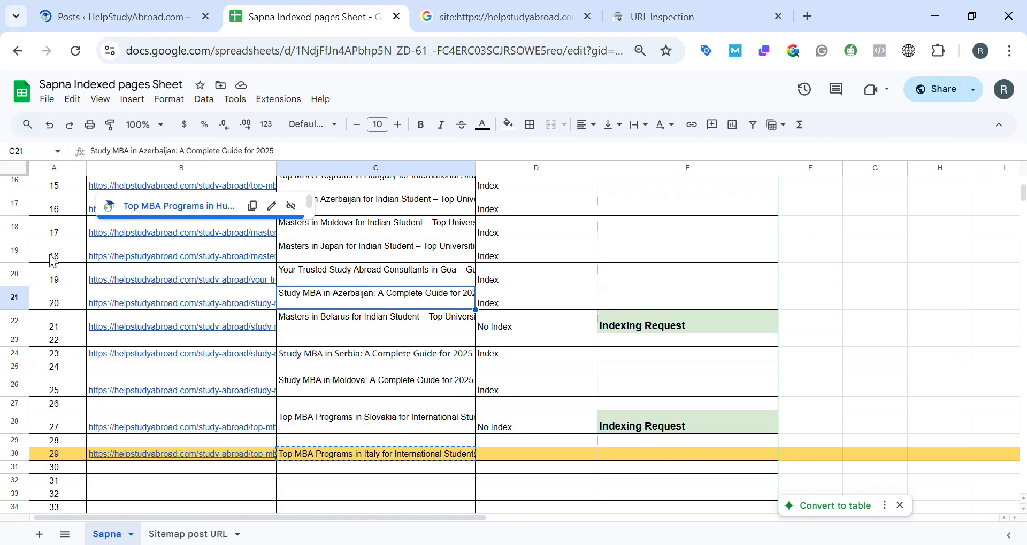
pyautogui.scroll(4, 67, 327)
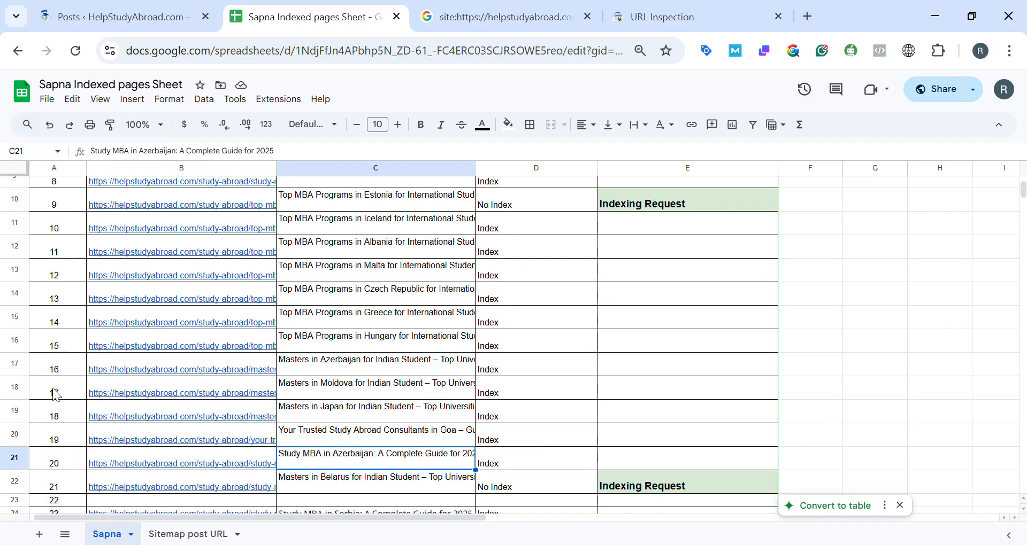
pyautogui.scroll(-3, 56, 396)
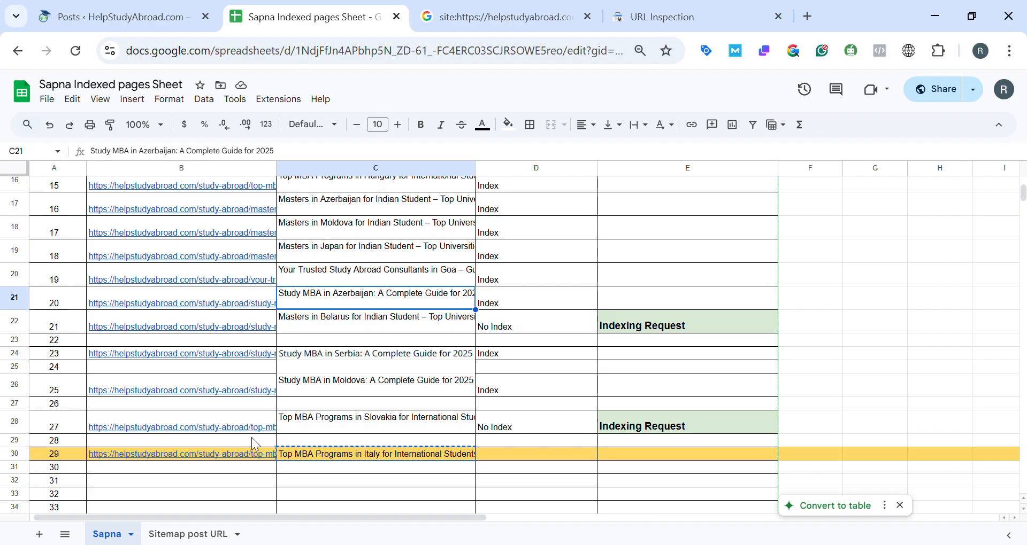
# Go through the first page of posts from "Study MBA in Serbia" down to the "Masters in Belarus" post.
pyautogui.click(141, 15)
pyautogui.scroll(-20, 825, 348)
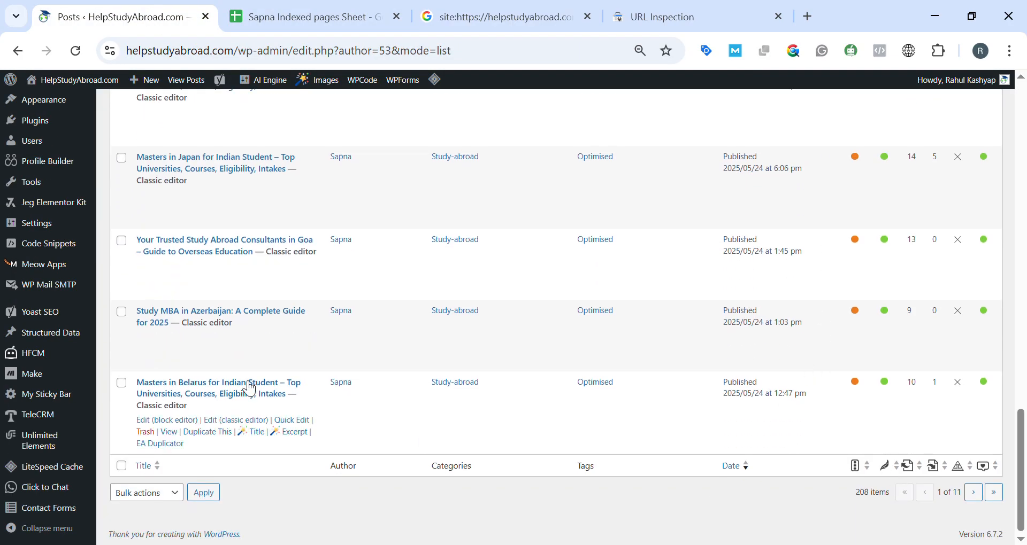
pyautogui.scroll(20, 352, 382)
pyautogui.scroll(-1, 389, 300)
pyautogui.scroll(1, 387, 298)
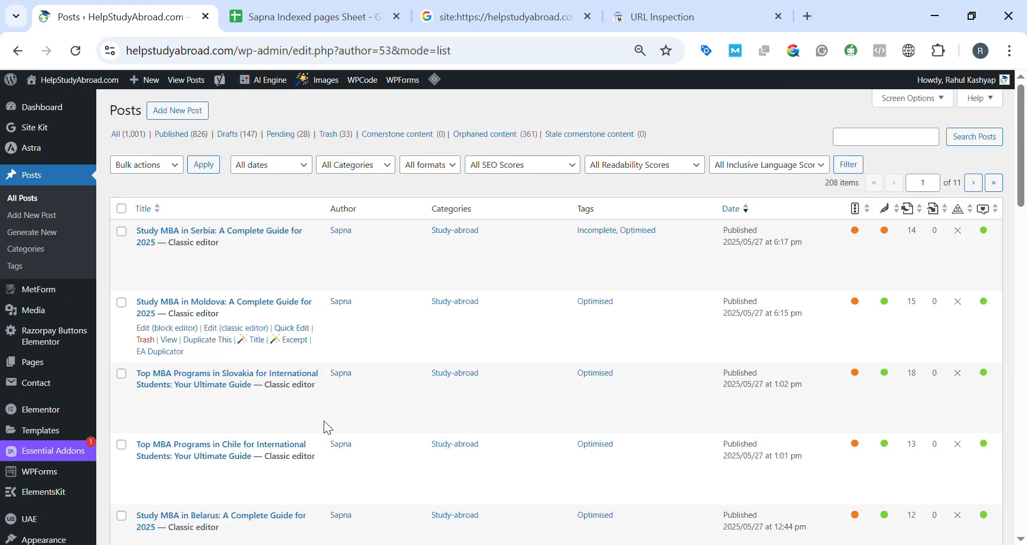
pyautogui.scroll(-7, 328, 471)
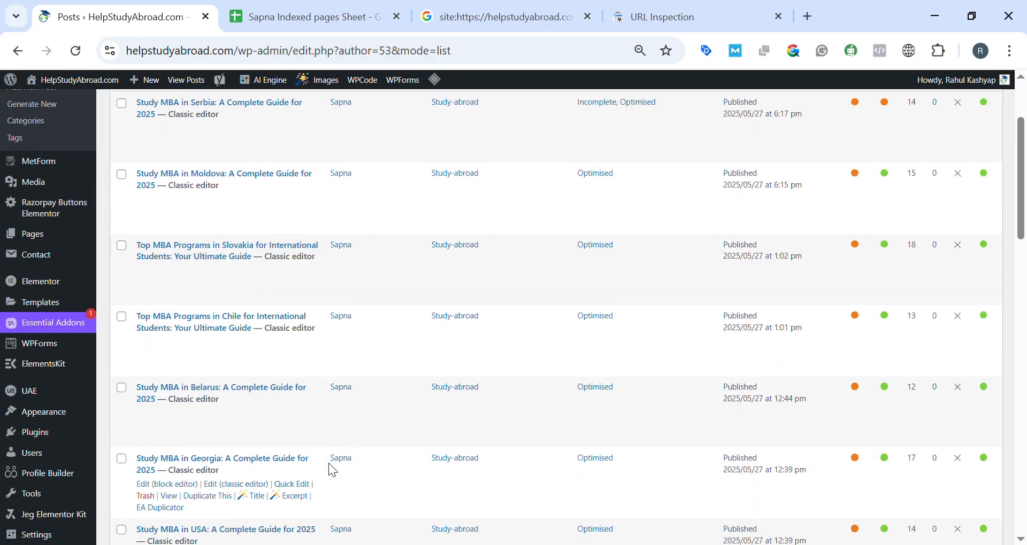
pyautogui.scroll(-7, 345, 369)
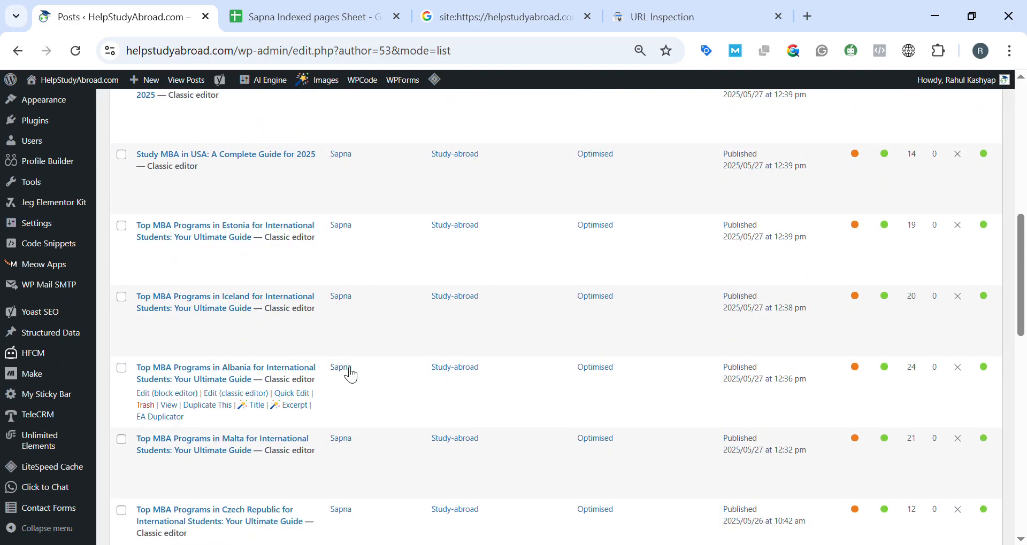
pyautogui.scroll(-6, 345, 369)
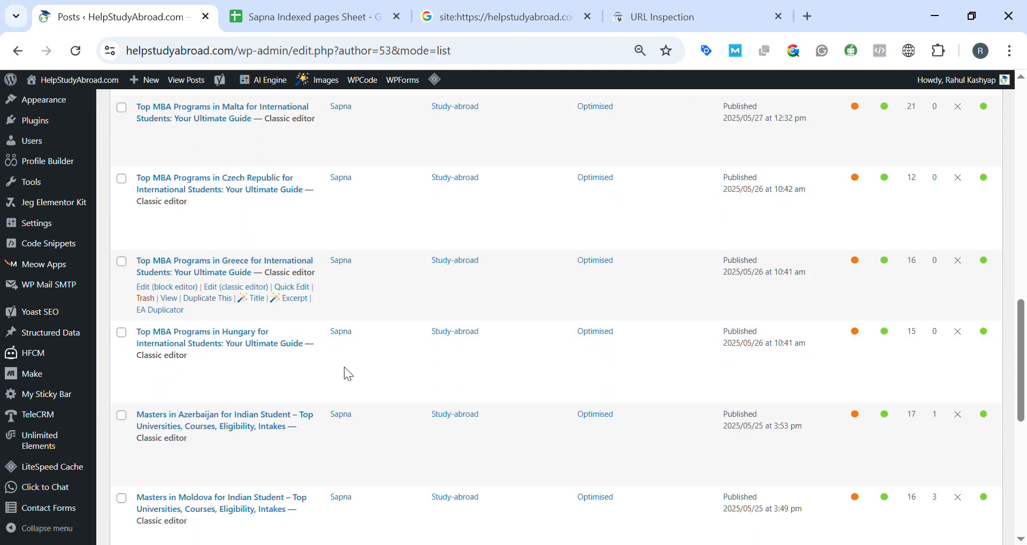
pyautogui.scroll(-3, 346, 374)
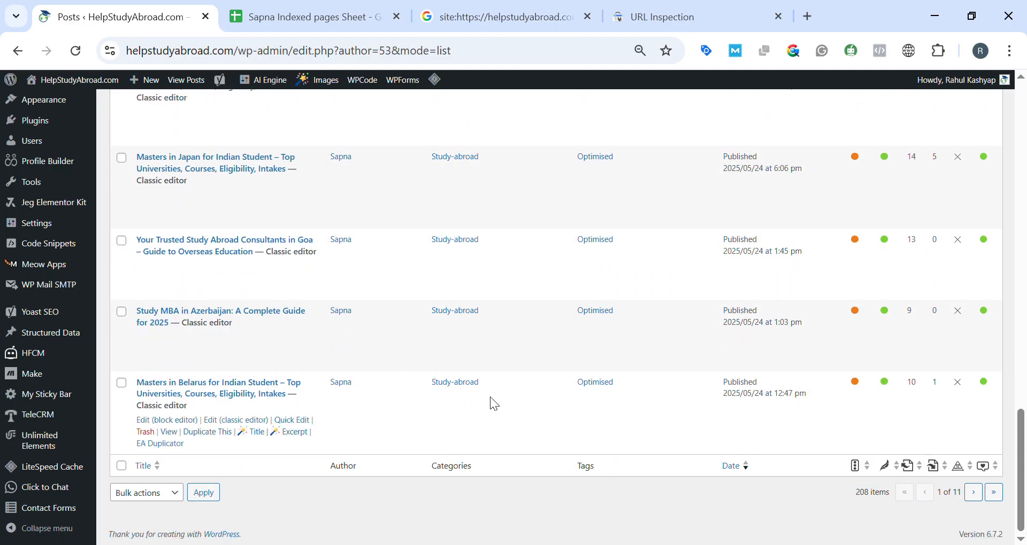
# Open page 2 of the posts list and compare its posts with the tracking sheet's row 30 entry and the empty rows below.
pyautogui.click(973, 492)
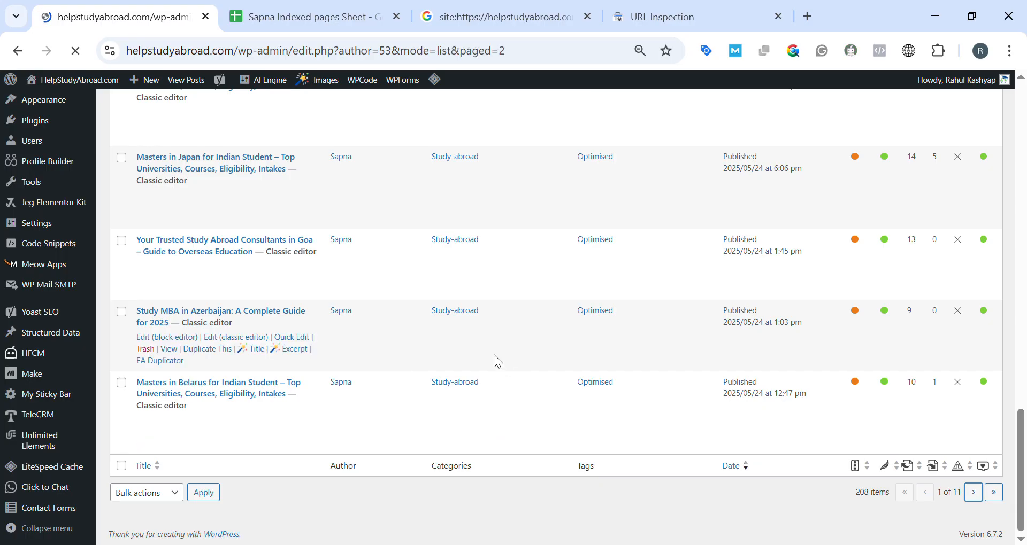
pyautogui.scroll(15, 493, 354)
pyautogui.scroll(1, 493, 355)
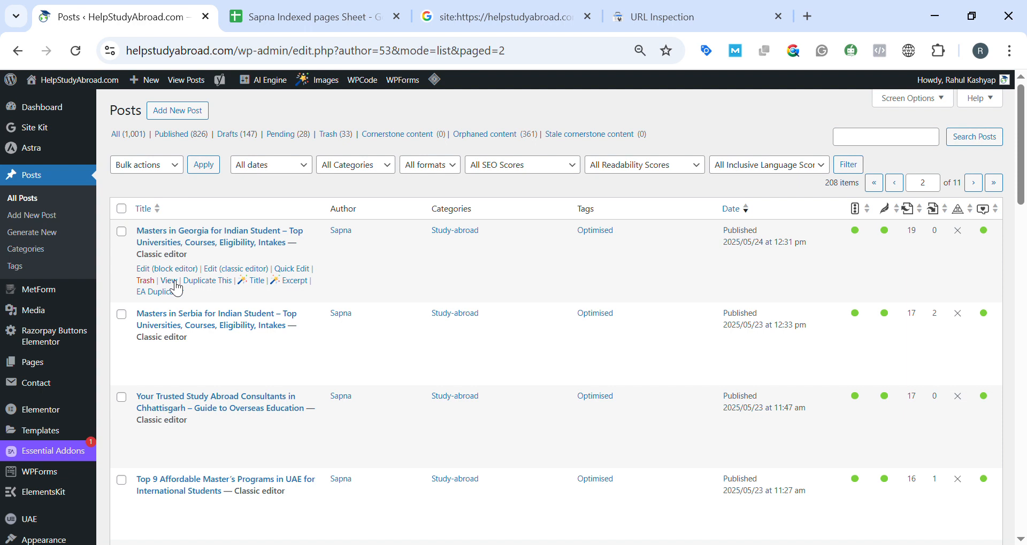
pyautogui.click(280, 15)
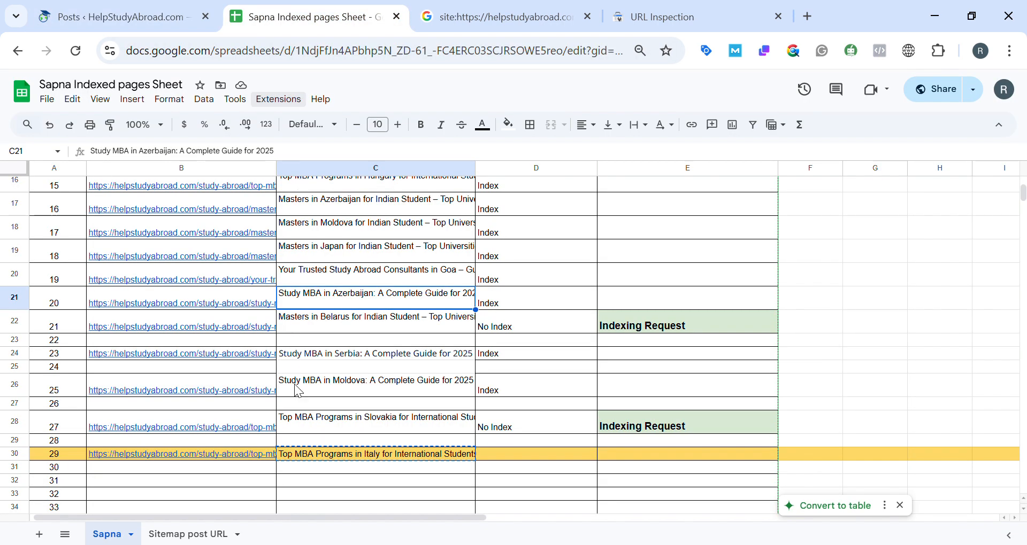
pyautogui.click(321, 456)
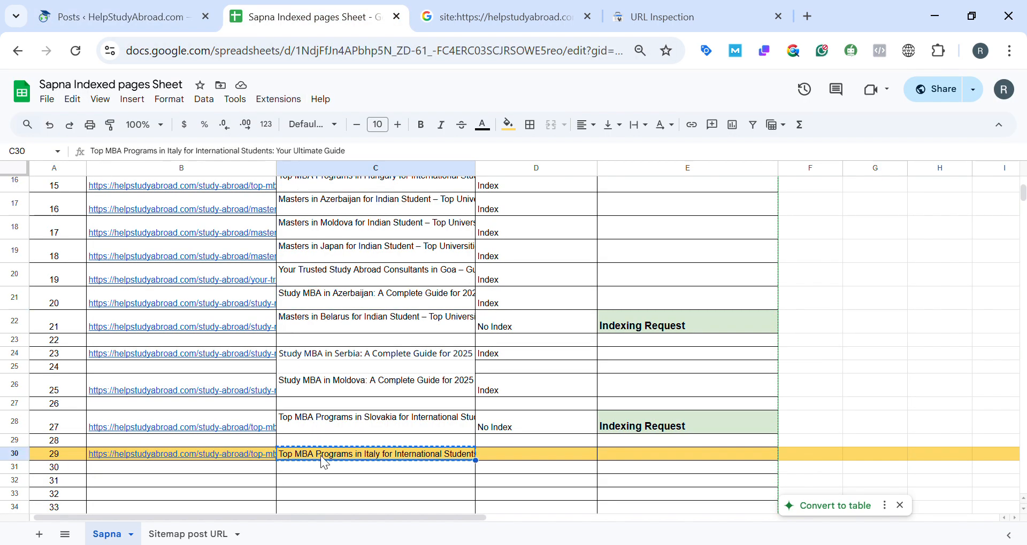
pyautogui.click(117, 16)
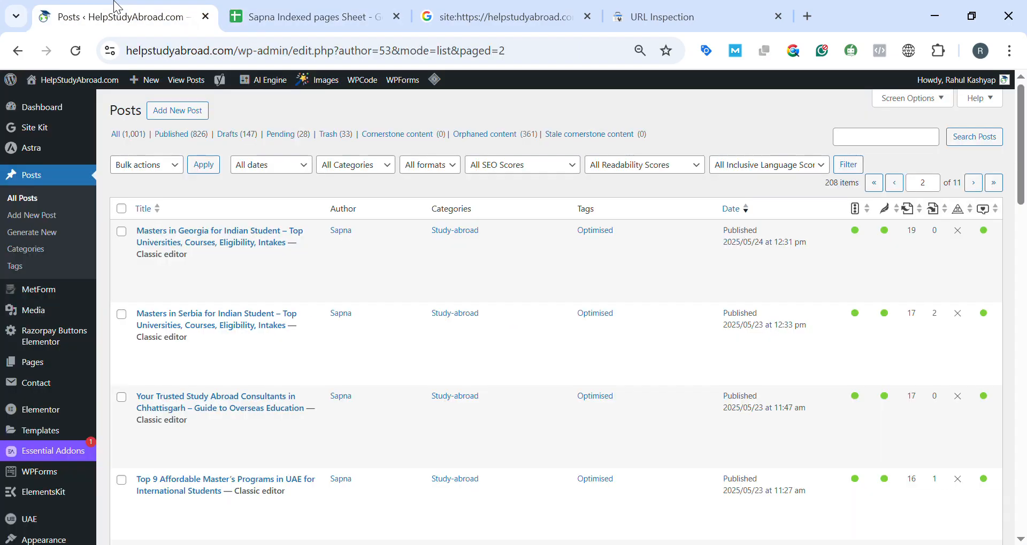
pyautogui.click(335, 11)
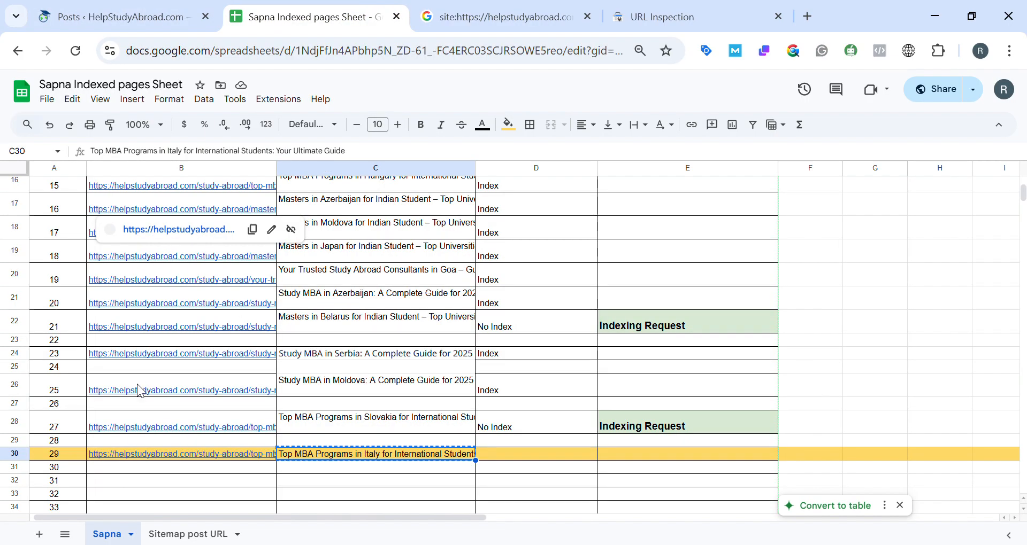
pyautogui.scroll(-3, 117, 443)
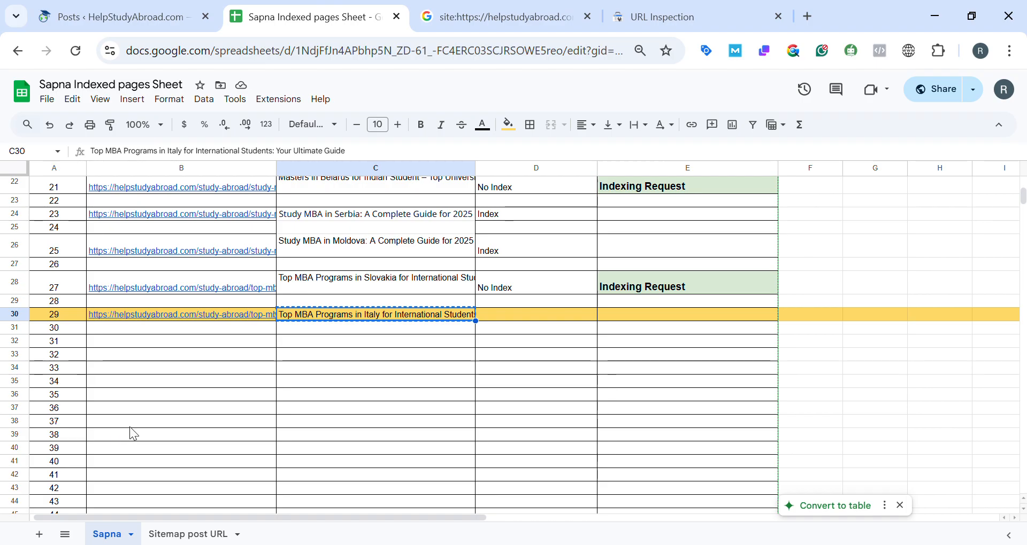
pyautogui.click(133, 422)
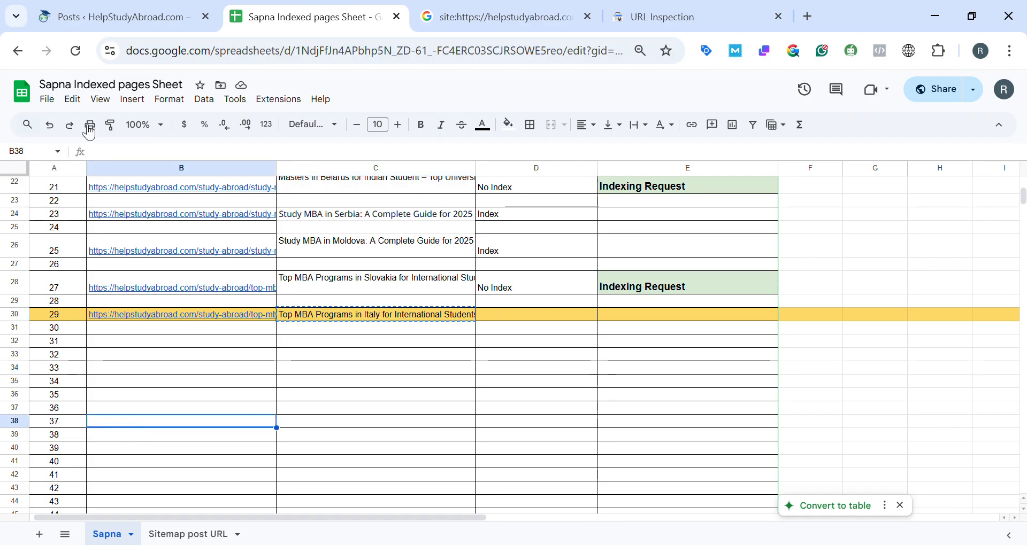
pyautogui.click(102, 16)
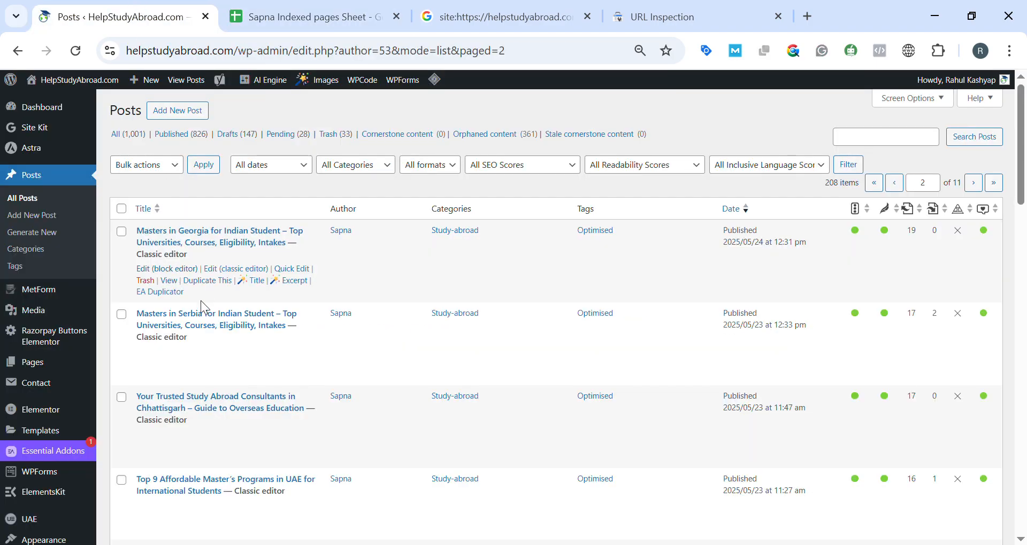
# Examine page 2 of the posts list down to its last post and check the items-per-page setting.
pyautogui.scroll(-20, 200, 300)
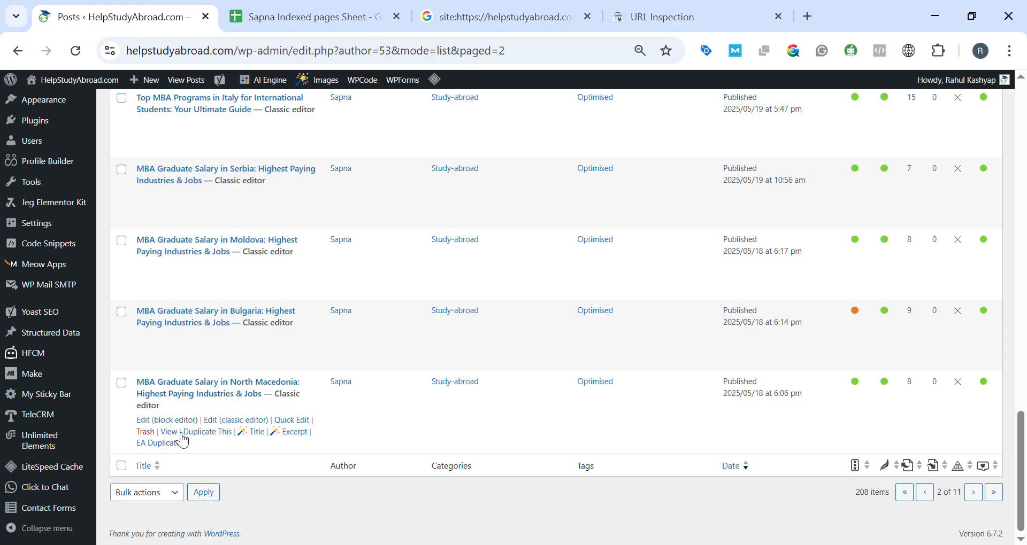
pyautogui.scroll(20, 525, 293)
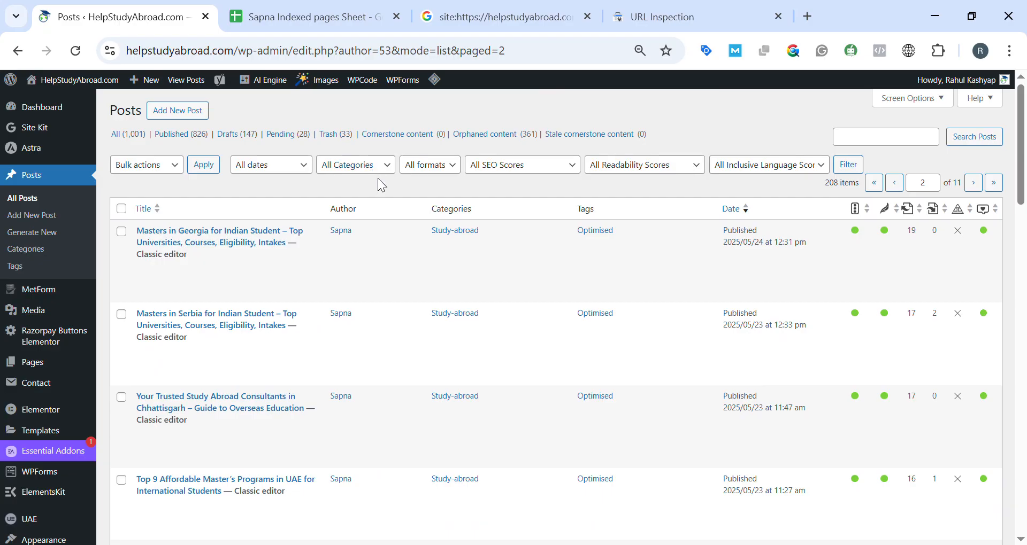
pyautogui.click(919, 99)
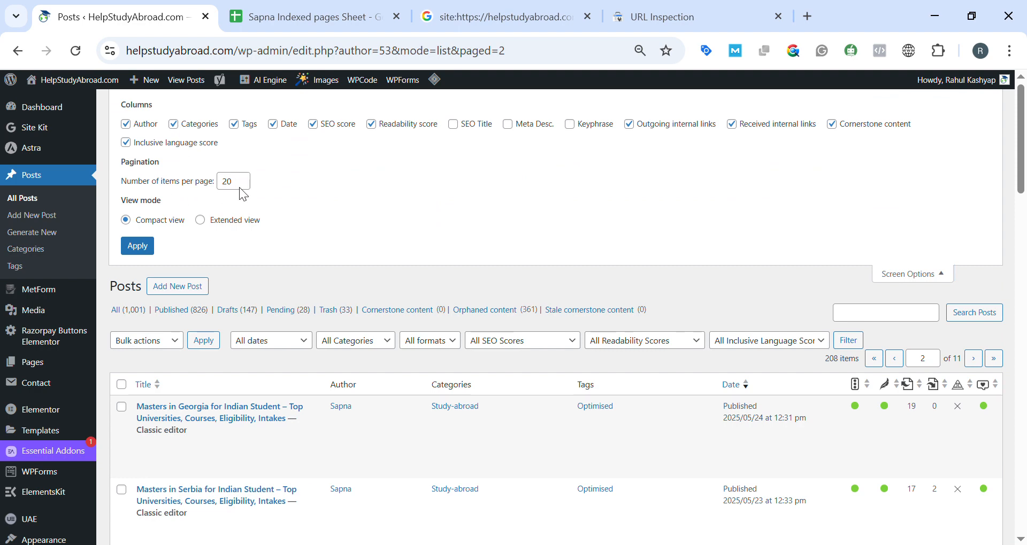
pyautogui.scroll(-20, 328, 360)
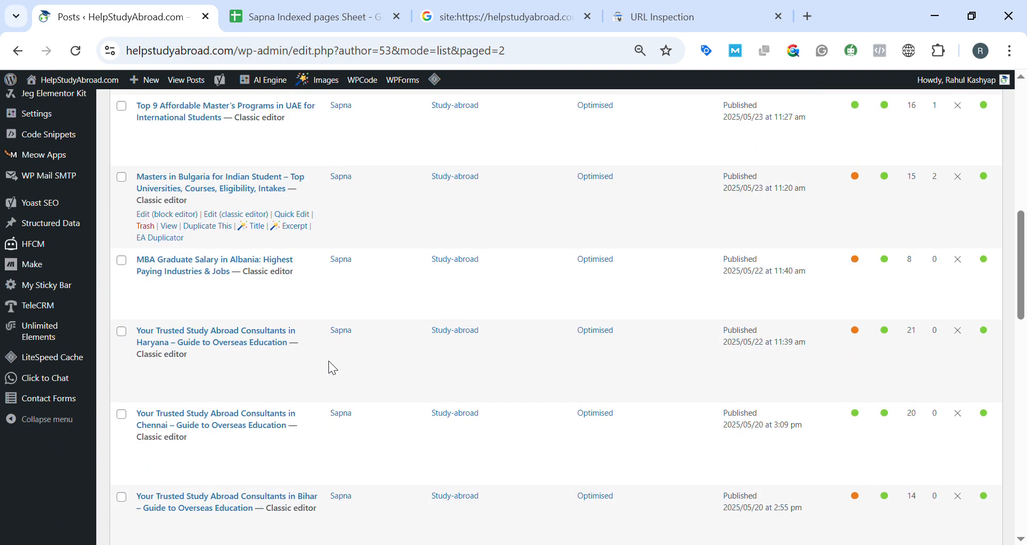
pyautogui.scroll(20, 329, 360)
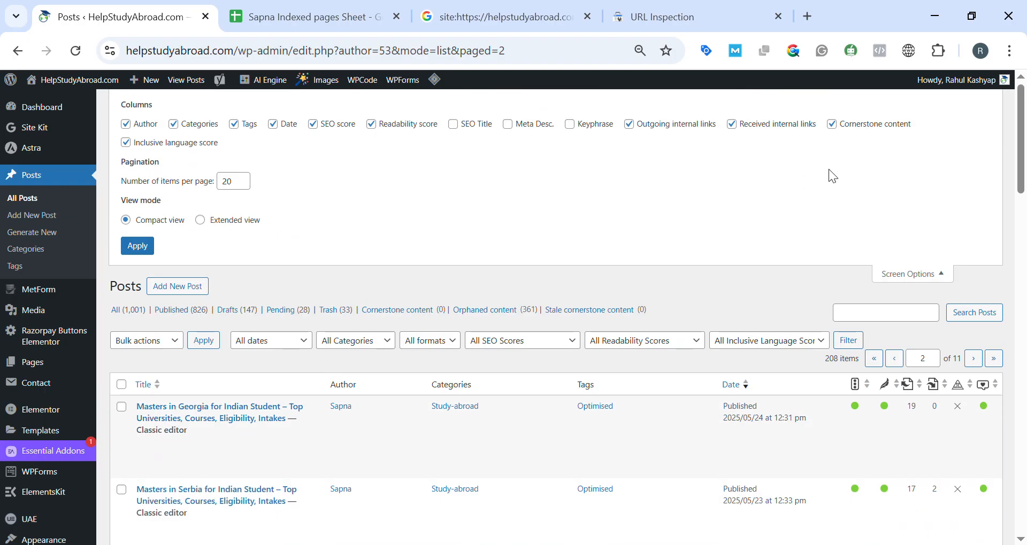
# Look through page 2 of the posts list once more and return to the tracking sheet.
pyautogui.scroll(-20, 329, 316)
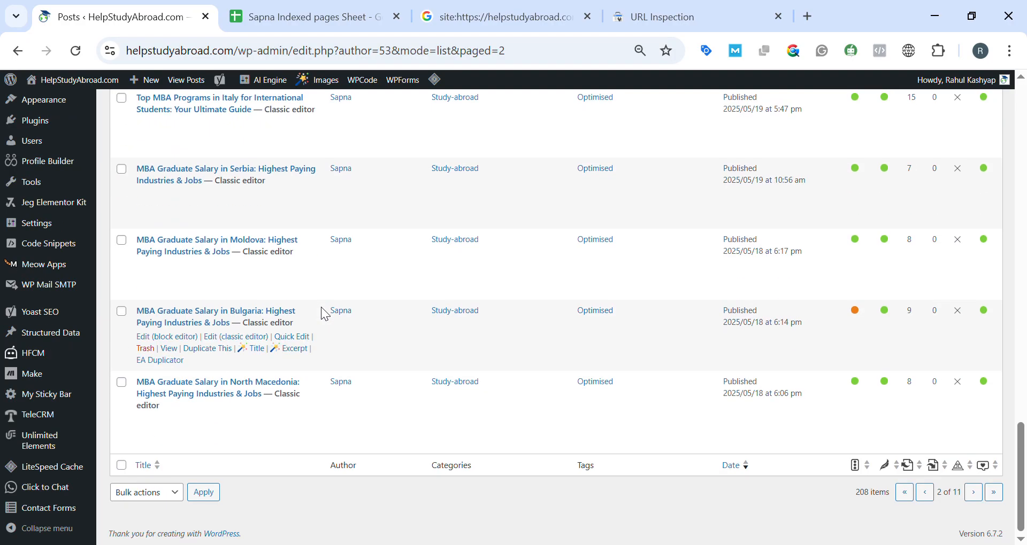
pyautogui.scroll(20, 328, 315)
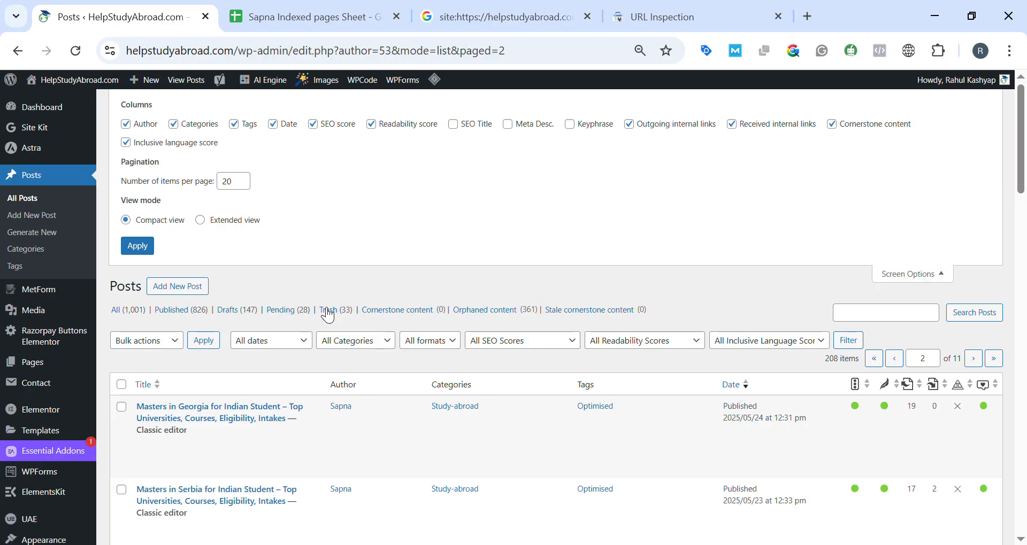
pyautogui.click(303, 21)
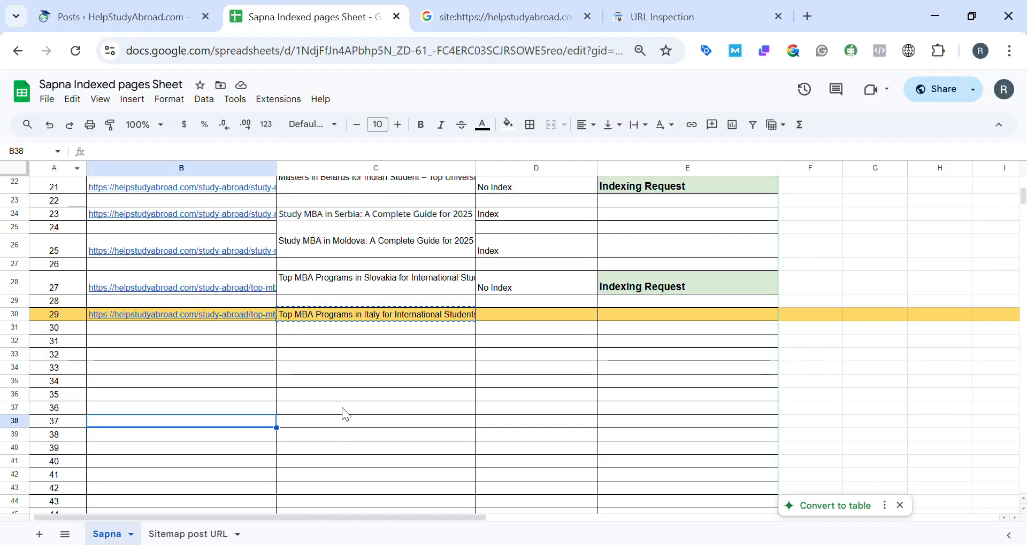
# Open a blank browser tab and view the site's submitted sitemaps in Google Search Console.
pyautogui.click(807, 19)
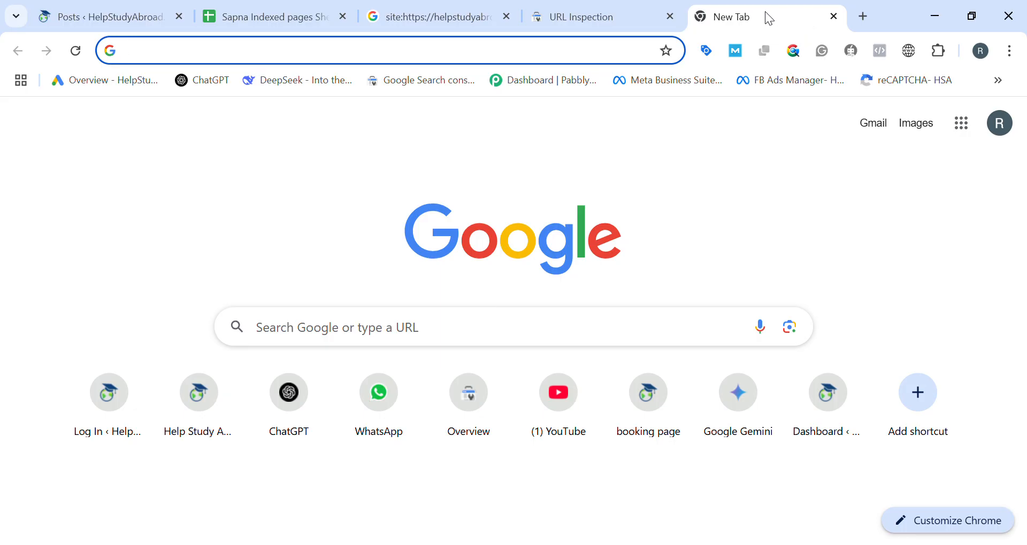
pyautogui.click(581, 7)
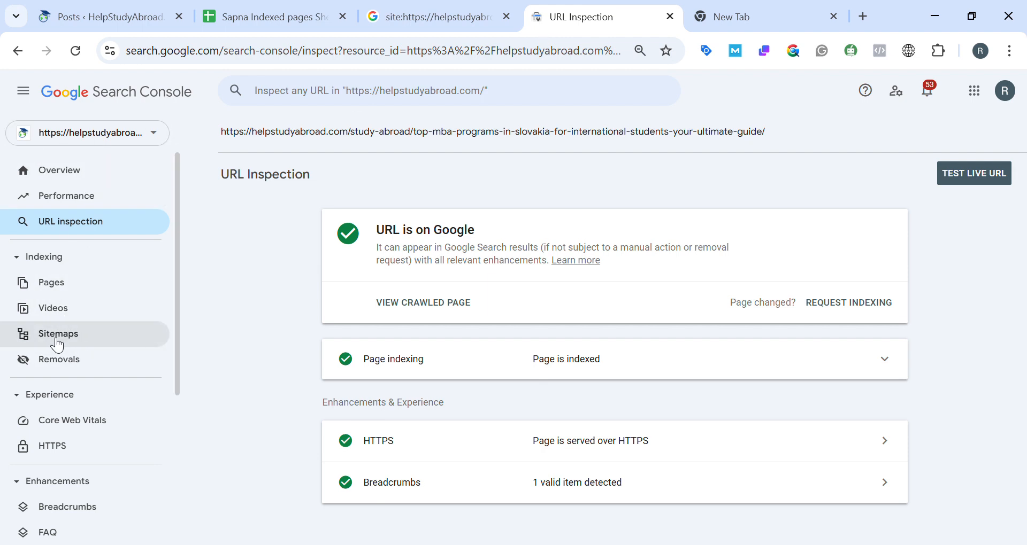
pyautogui.click(65, 337)
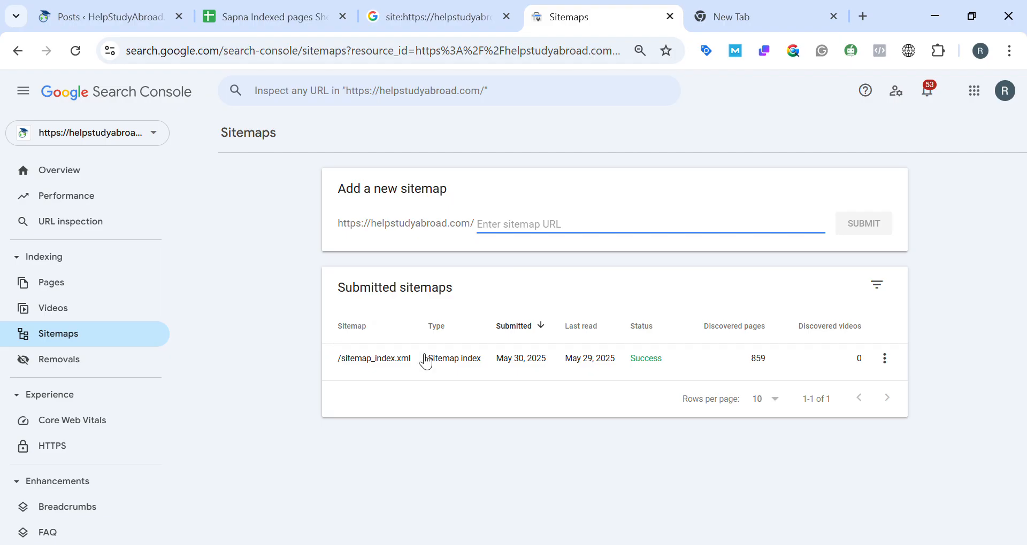
# Load helpstudyabroad.com/sitemap_index.xml in the blank browser tab.
pyautogui.click(752, 8)
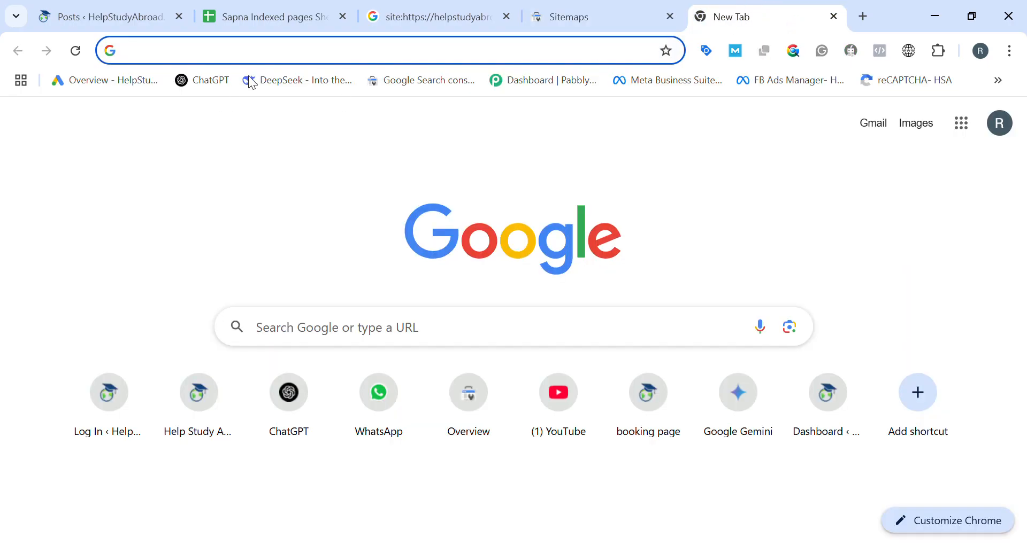
pyautogui.write('helpstudyabroad.com')
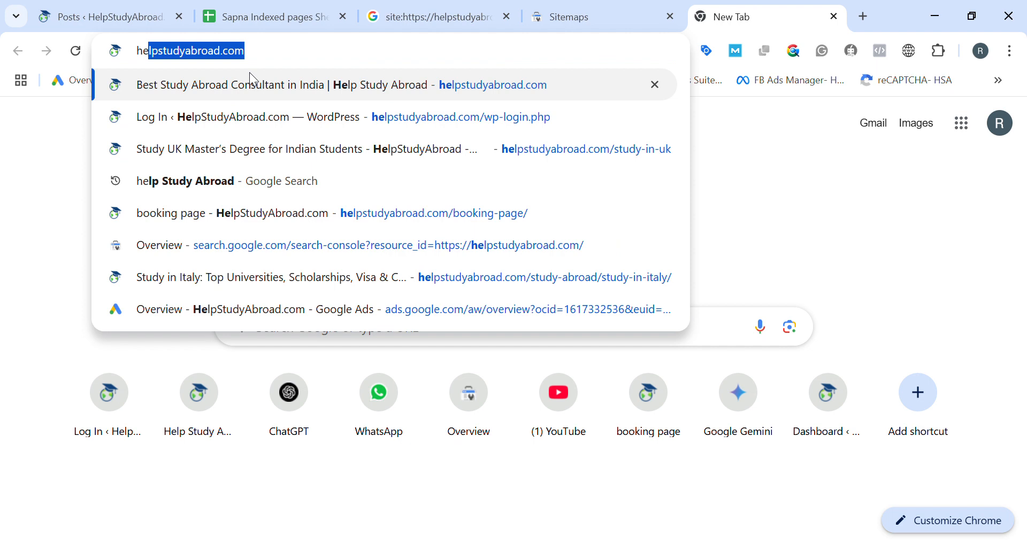
pyautogui.press('Right')
pyautogui.write('/')
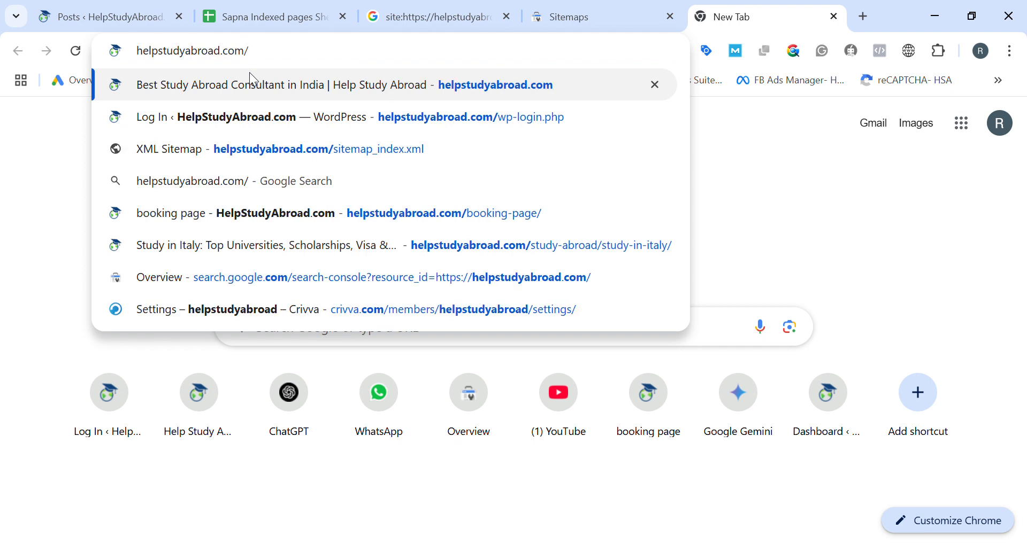
pyautogui.write('site')
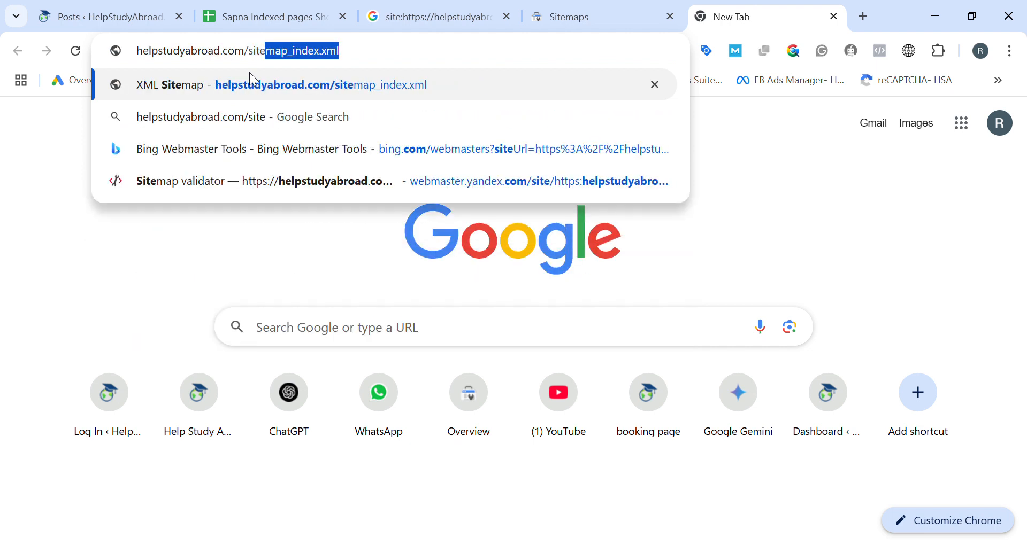
pyautogui.write('ma')
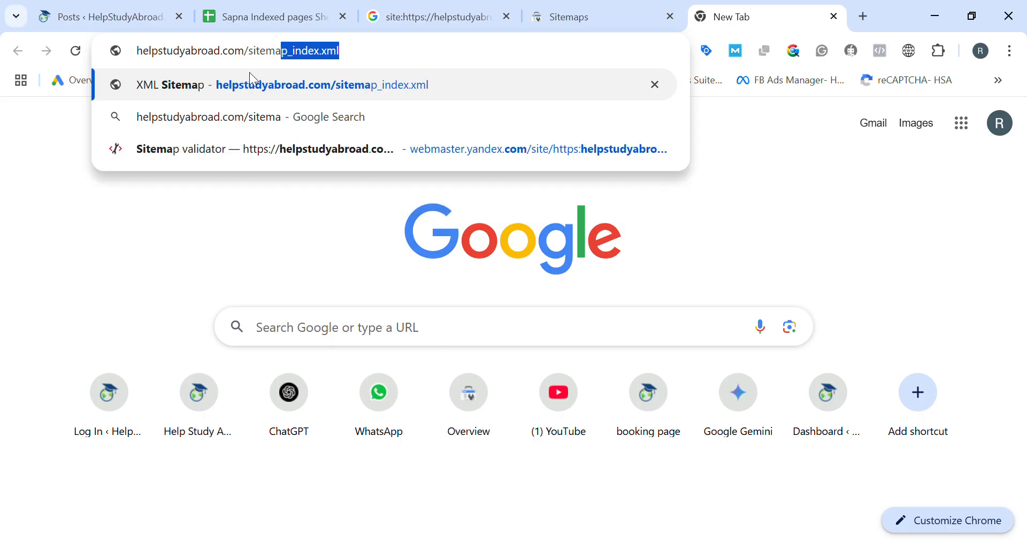
pyautogui.press('Right')
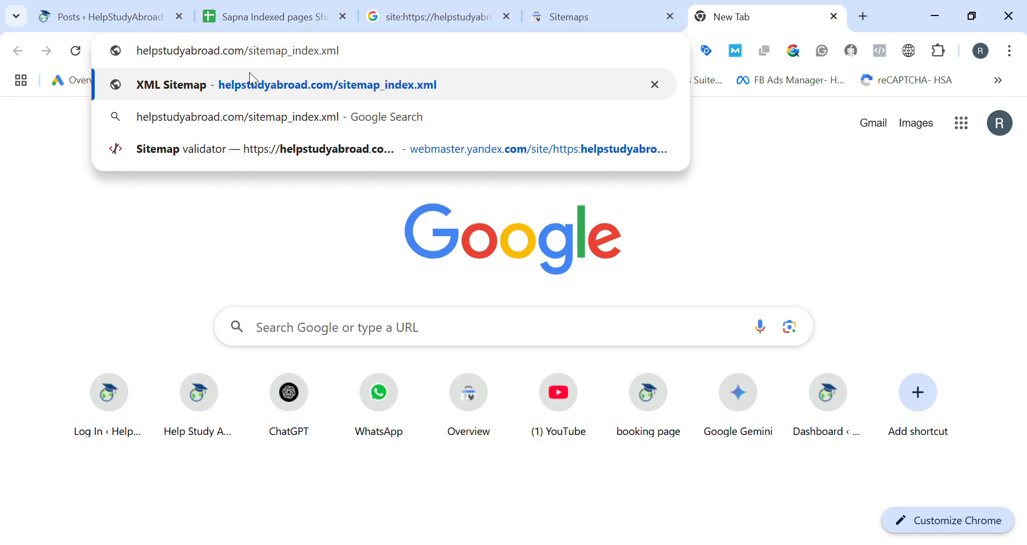
pyautogui.click(254, 80)
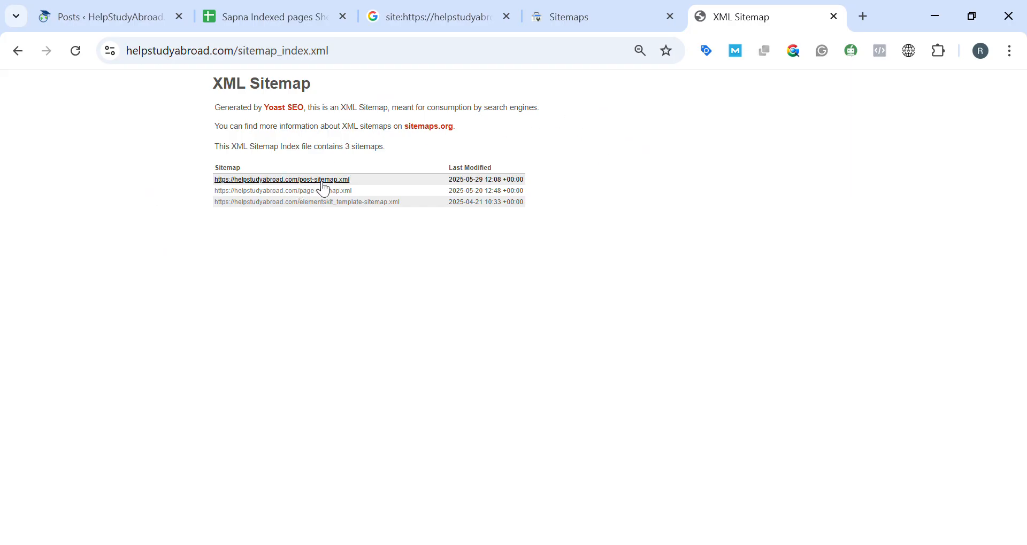
# Open the post sitemap and the page sitemap in separate tabs and bring up the post sitemap.
pyautogui.middleClick(340, 201)
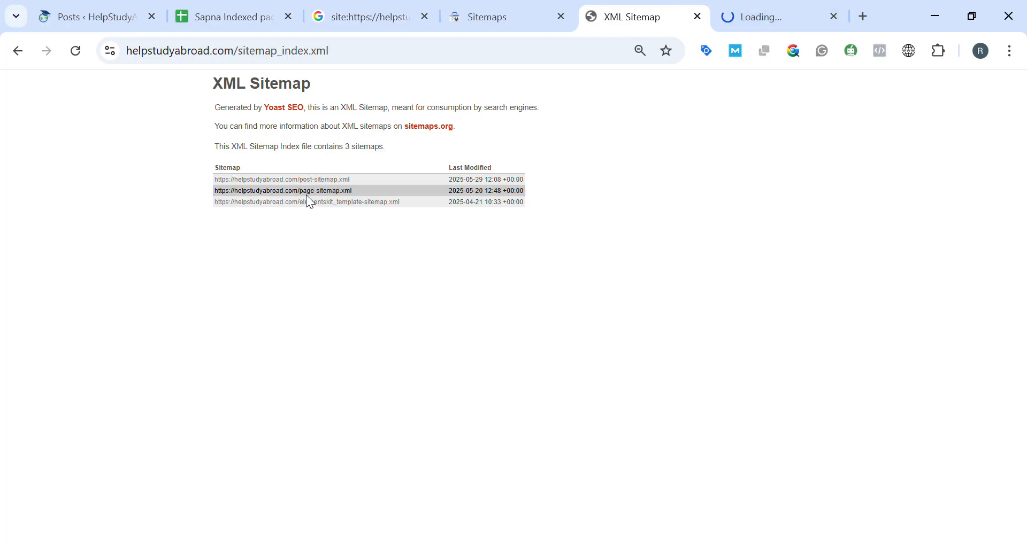
pyautogui.middleClick(336, 210)
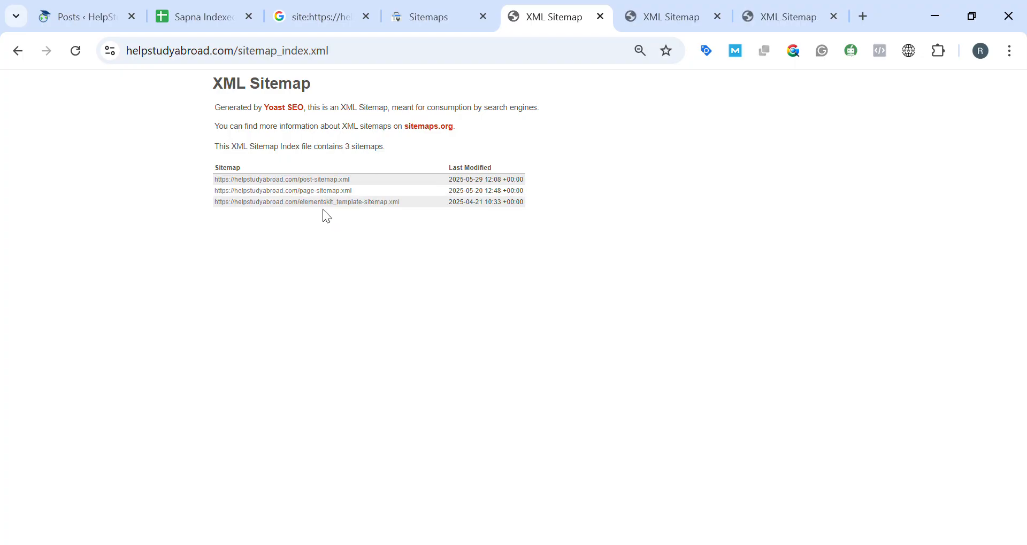
pyautogui.click(663, 22)
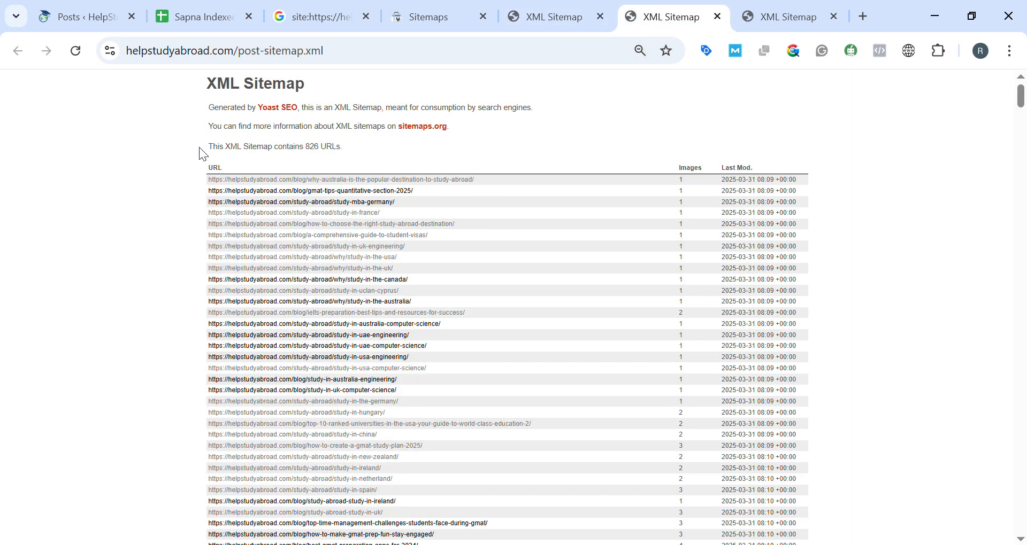
# Compare the post sitemap's URL count with the WordPress published posts count, collapsing the screen options there.
pyautogui.moveTo(203, 148); pyautogui.dragTo(351, 152)
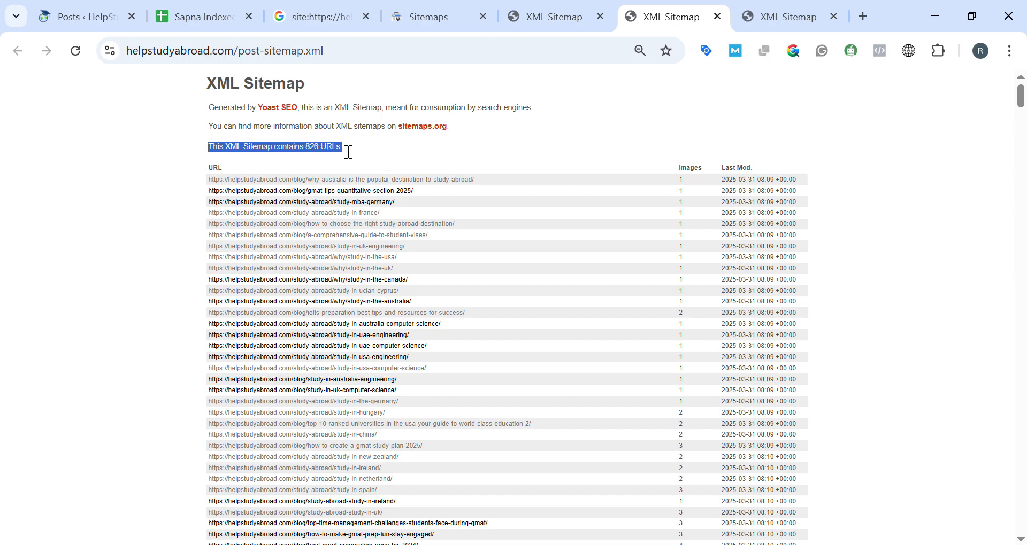
pyautogui.click(88, 17)
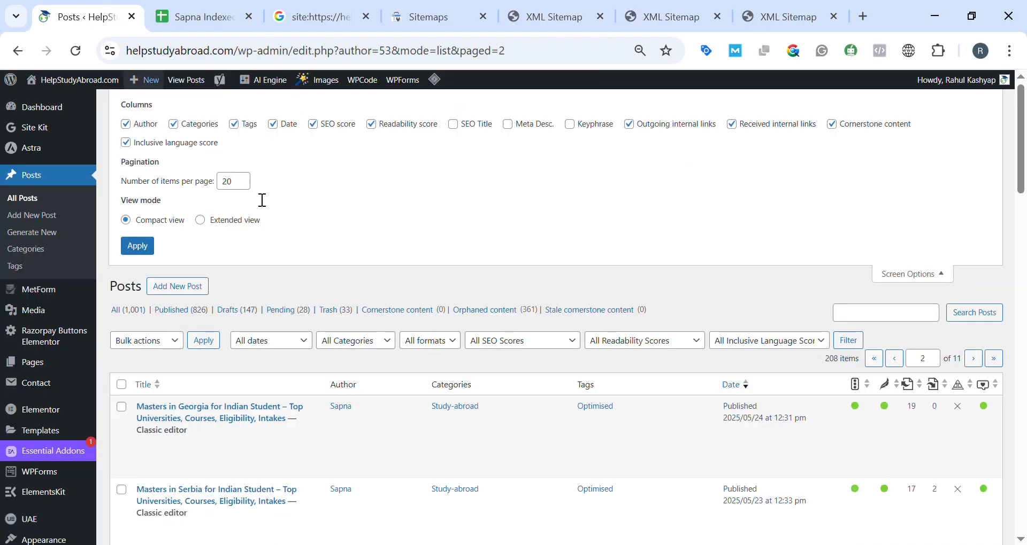
pyautogui.click(907, 274)
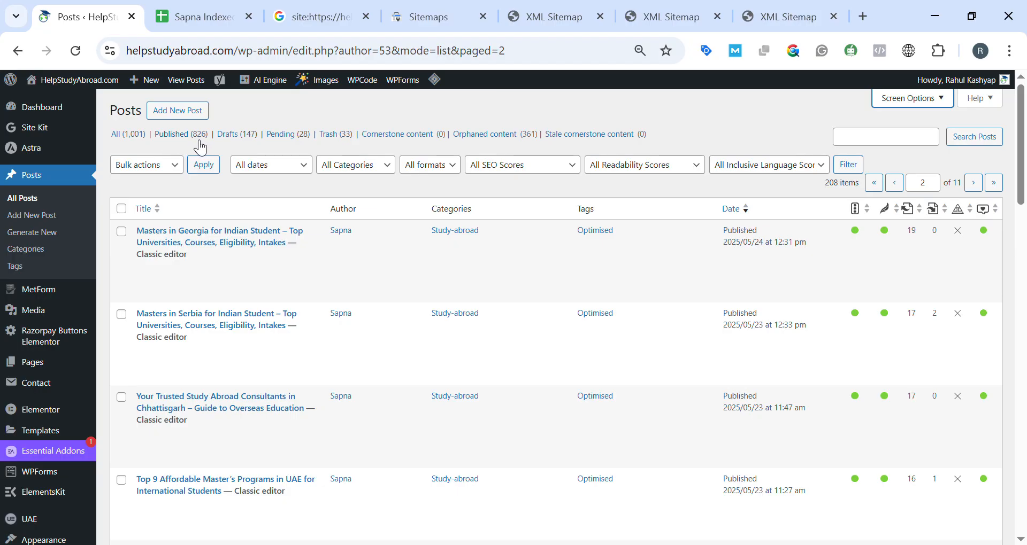
pyautogui.click(668, 16)
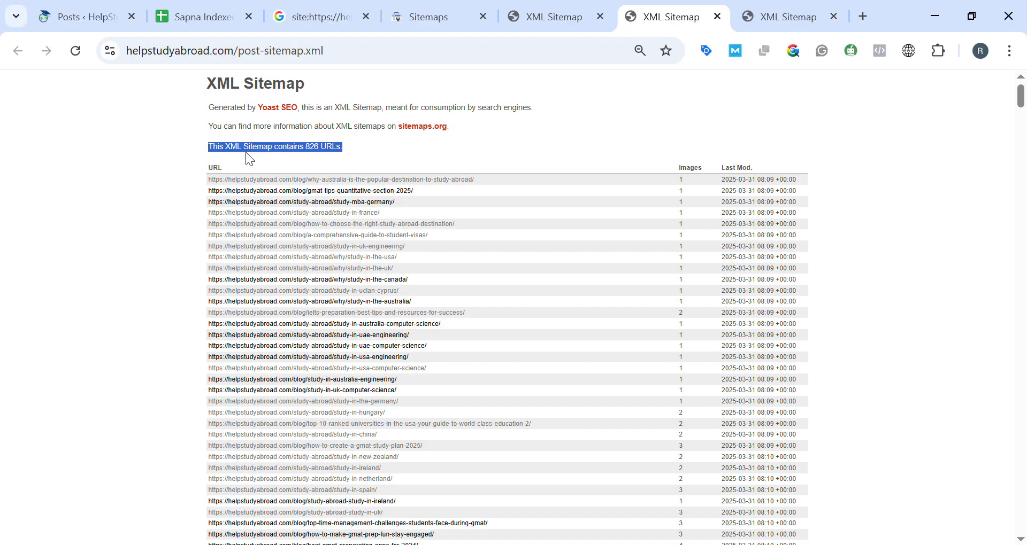
pyautogui.click(184, 158)
pyautogui.moveTo(250, 154); pyautogui.dragTo(347, 154)
pyautogui.scroll(-1, 198, 177)
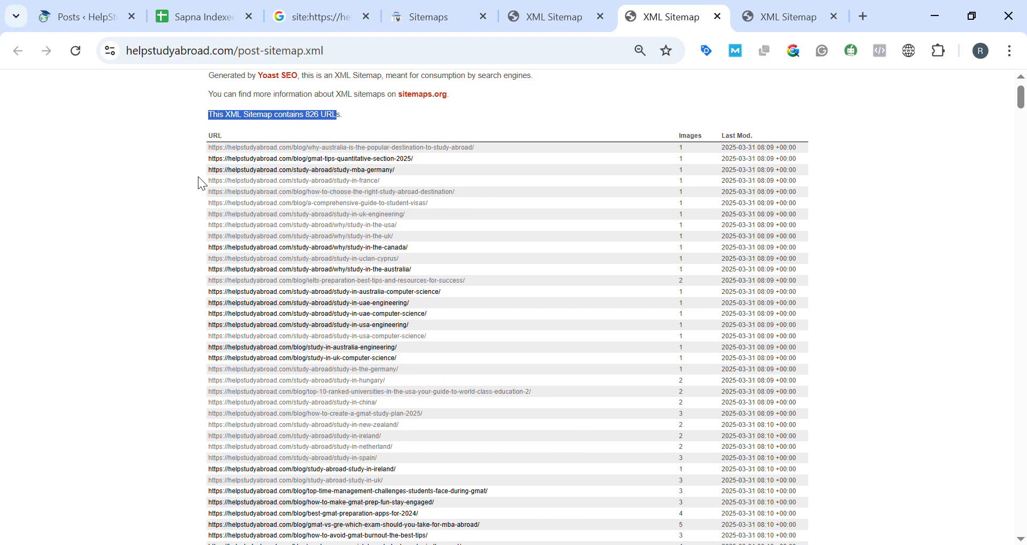
pyautogui.scroll(1, 199, 178)
# Select the post sitemap's entire URL table, including images and modification dates, down to the last entry and copy it.
pyautogui.click(173, 209)
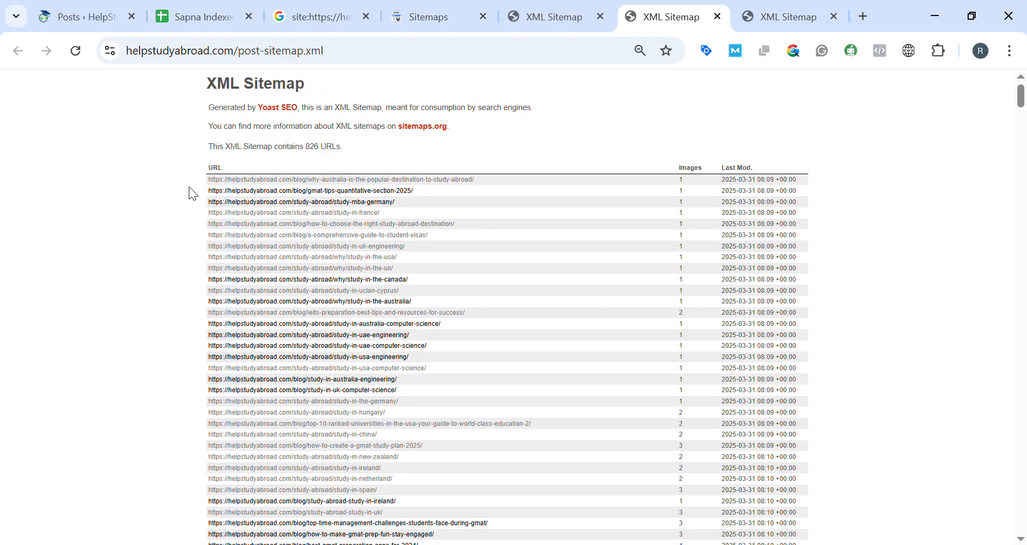
pyautogui.moveTo(199, 177); pyautogui.dragTo(362, 531)
pyautogui.click(362, 531)
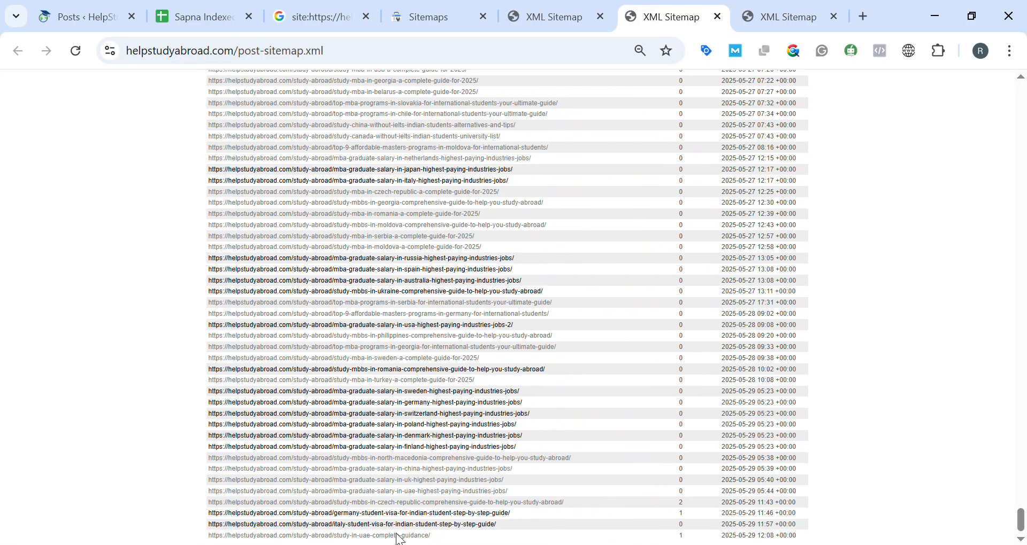
pyautogui.moveTo(535, 542); pyautogui.dragTo(541, 533)
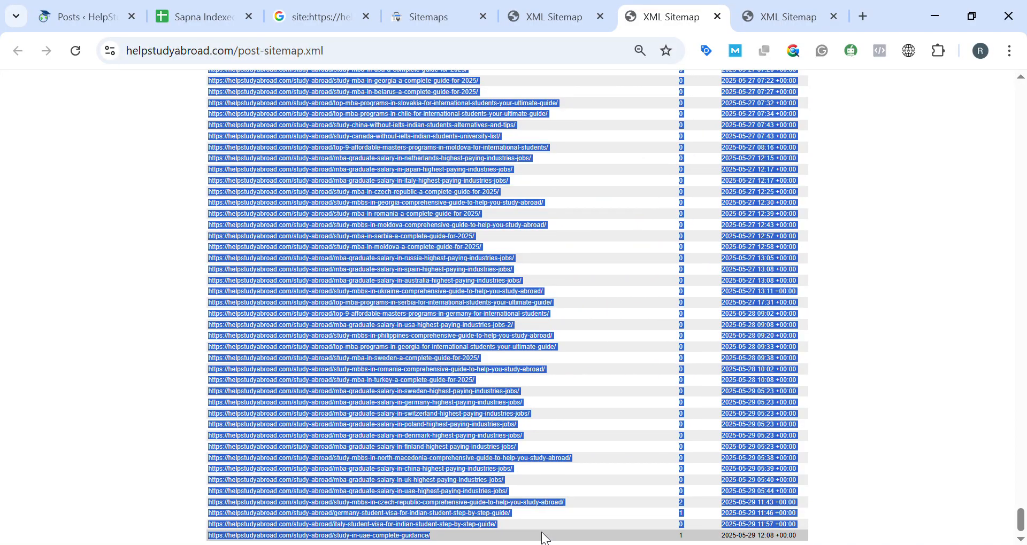
pyautogui.moveTo(720, 542); pyautogui.dragTo(800, 531)
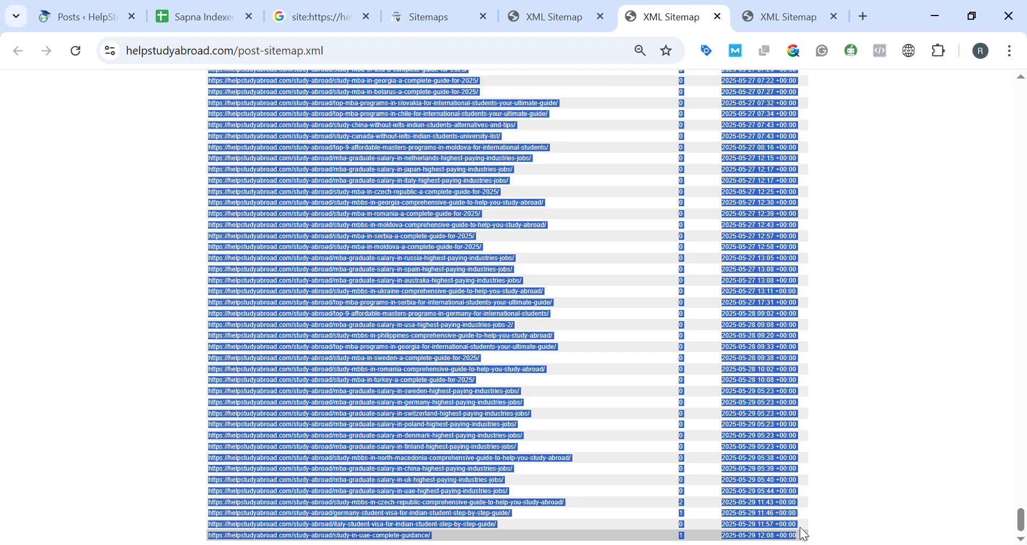
# Add a new sheet to the tracking spreadsheet and paste the copied sitemap table at cell A3.
pyautogui.click(209, 15)
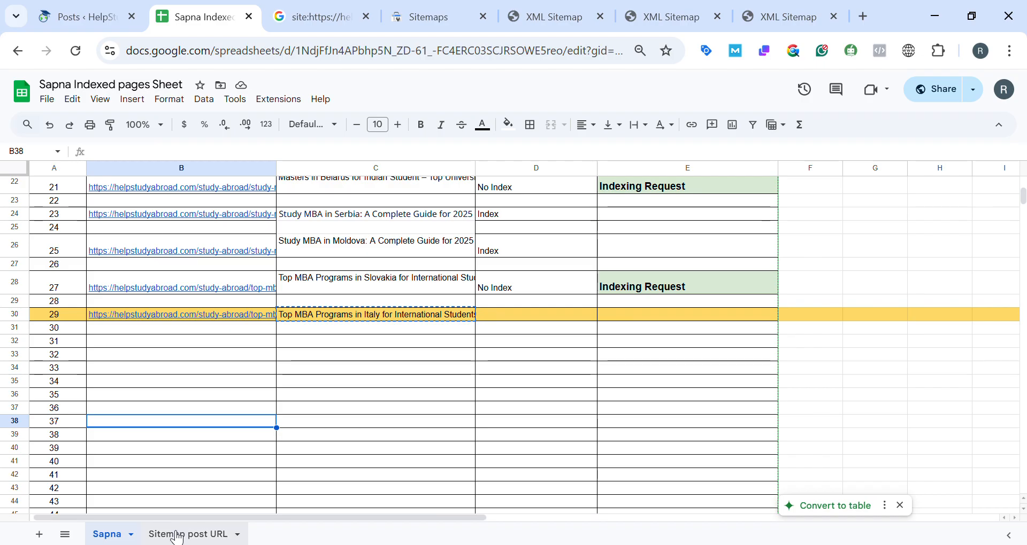
pyautogui.click(50, 538)
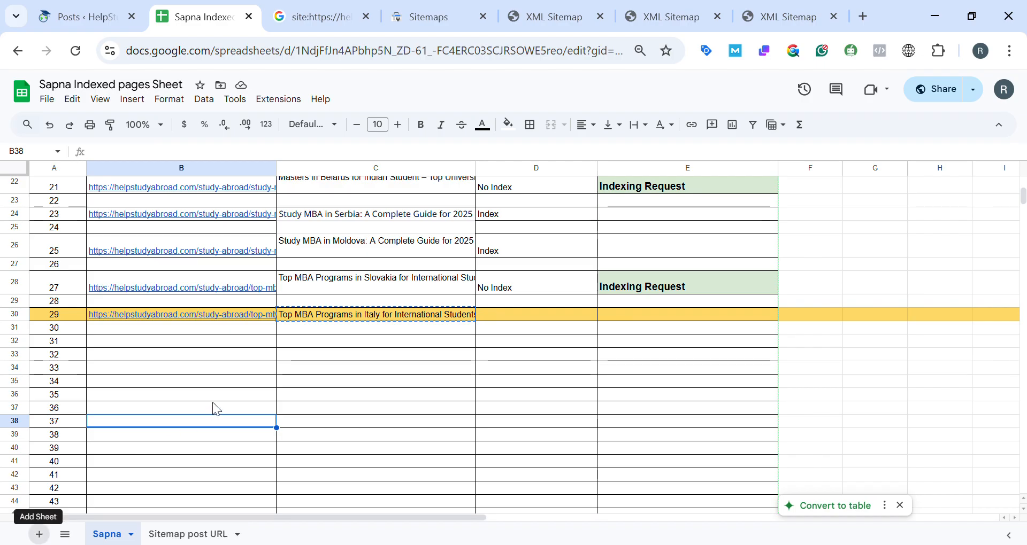
pyautogui.click(85, 210)
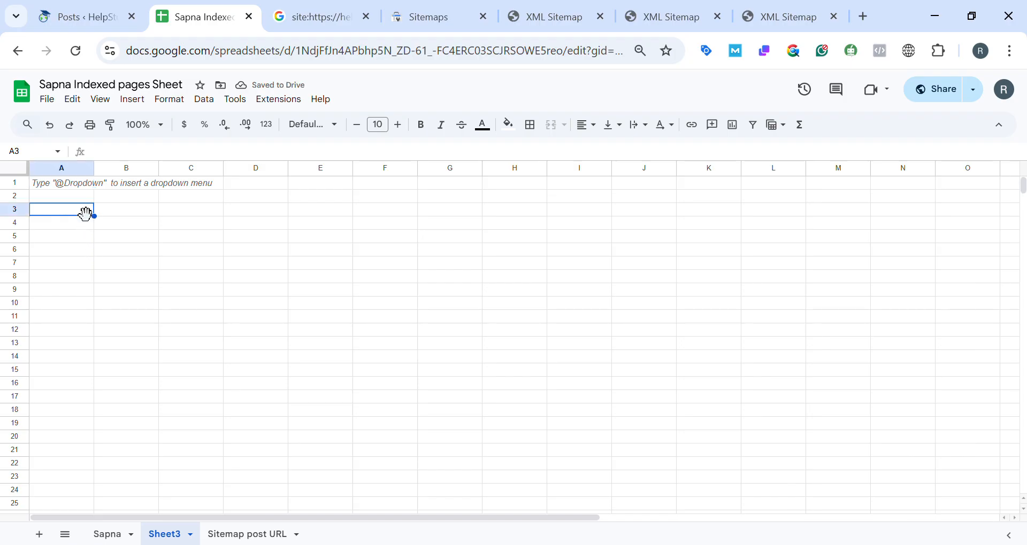
pyautogui.hotkey('ctrl', 'v')
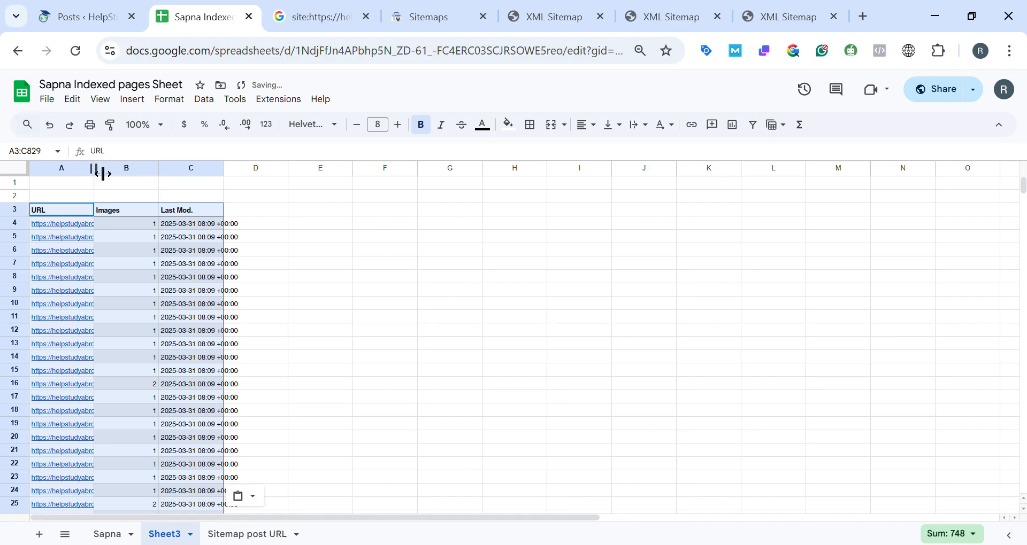
# Fit column A to the full URLs and move the new sheet after "Sitemap post URL".
pyautogui.moveTo(96, 170); pyautogui.dragTo(95, 169)
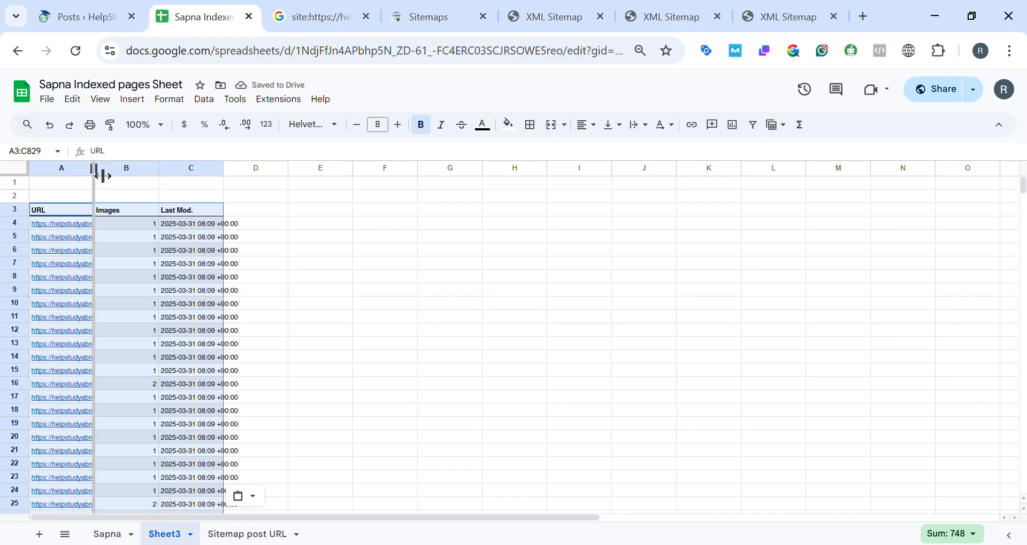
pyautogui.doubleClick(96, 175)
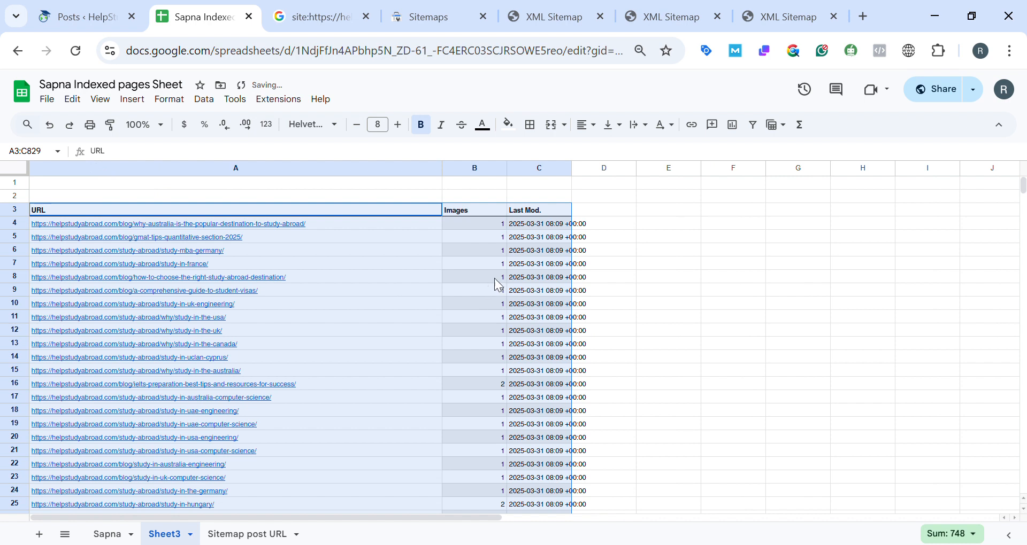
pyautogui.click(669, 290)
pyautogui.moveTo(164, 541); pyautogui.dragTo(252, 540)
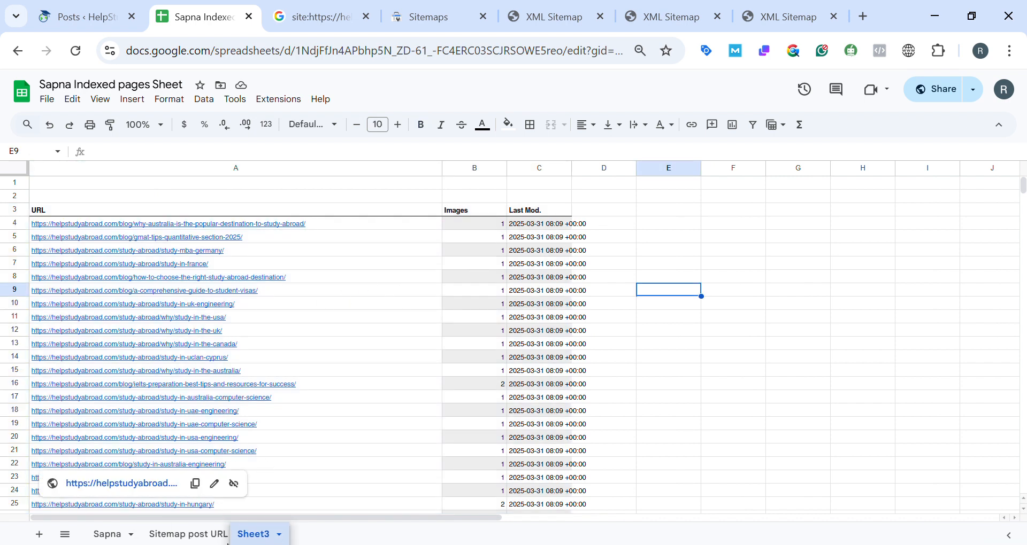
# Review the Index/No Index, Indexing Request and 404 Not Found columns in "Sitemap post URL", then return to the tracking sheet's numbered entries.
pyautogui.click(195, 538)
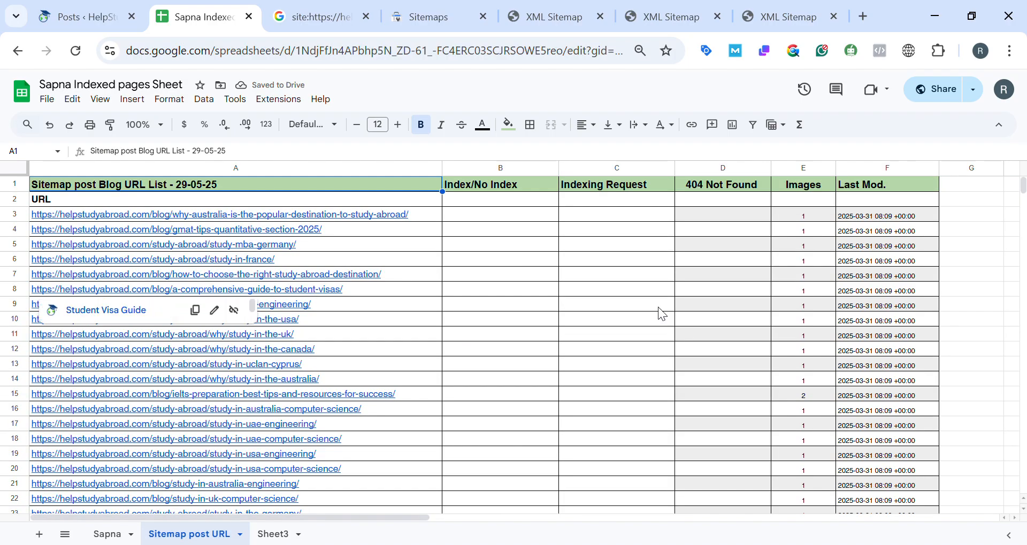
pyautogui.click(488, 188)
pyautogui.click(609, 194)
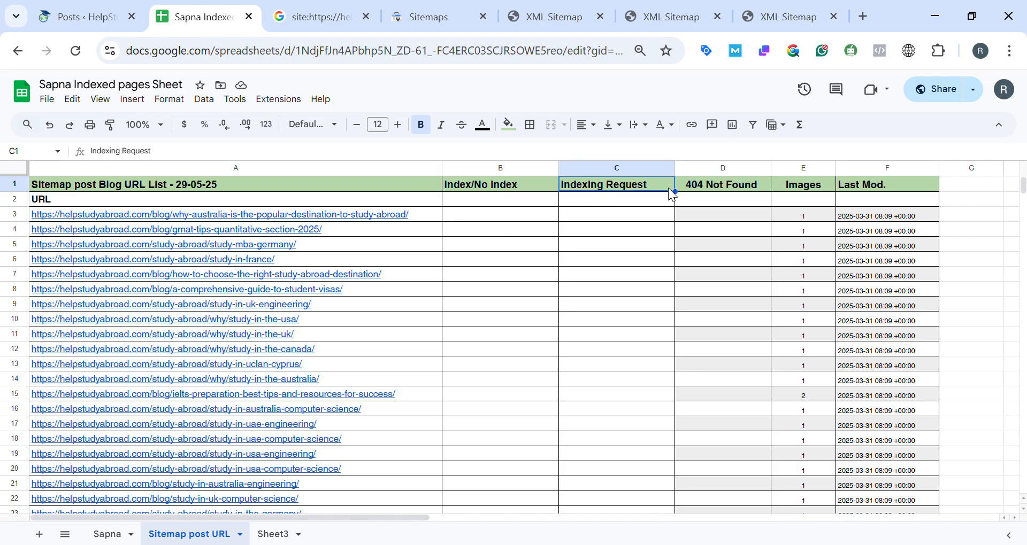
pyautogui.click(709, 187)
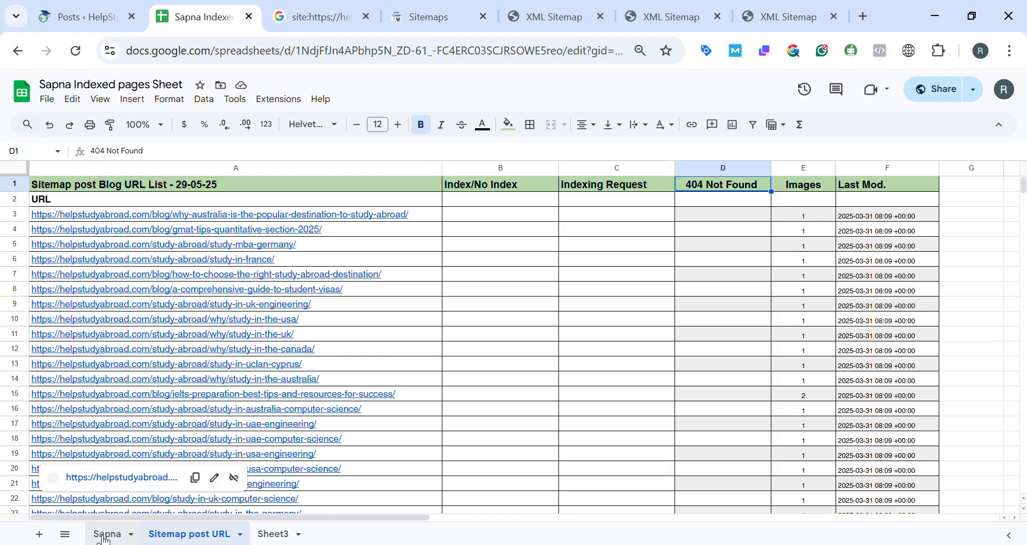
pyautogui.scroll(9, 316, 303)
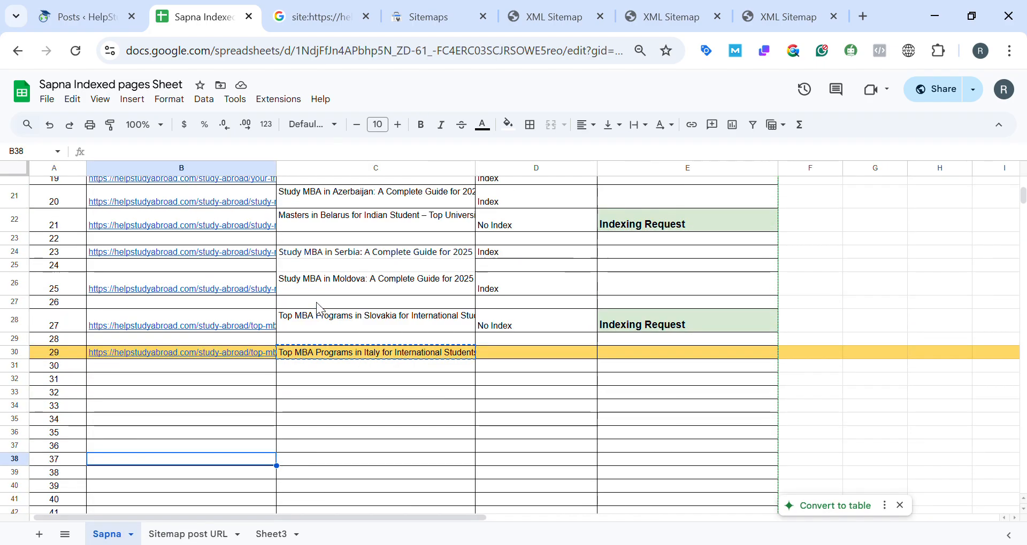
# Switch to the WordPress Posts list and look through the published posts on page 2.
pyautogui.click(98, 9)
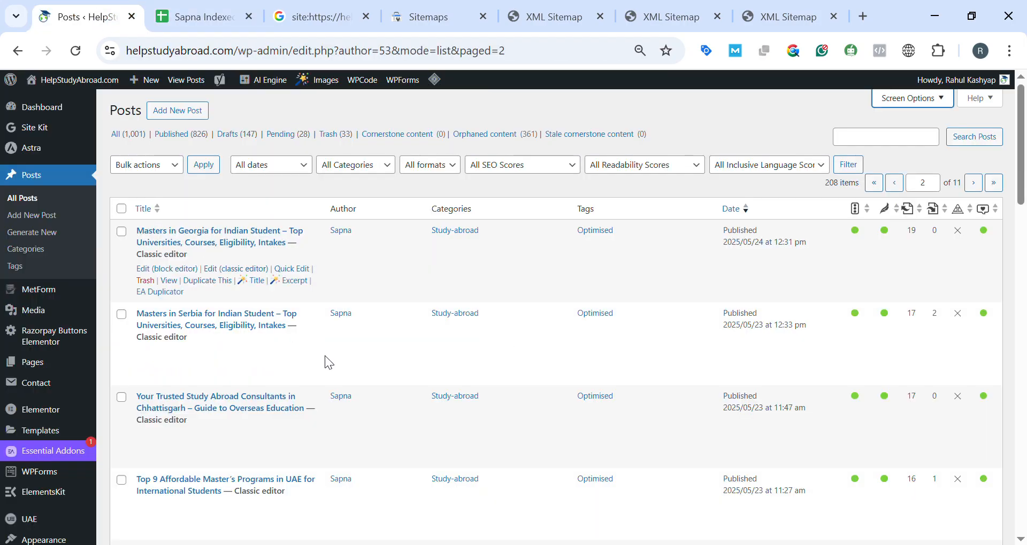
pyautogui.scroll(-10, 325, 355)
pyautogui.scroll(-5, 325, 355)
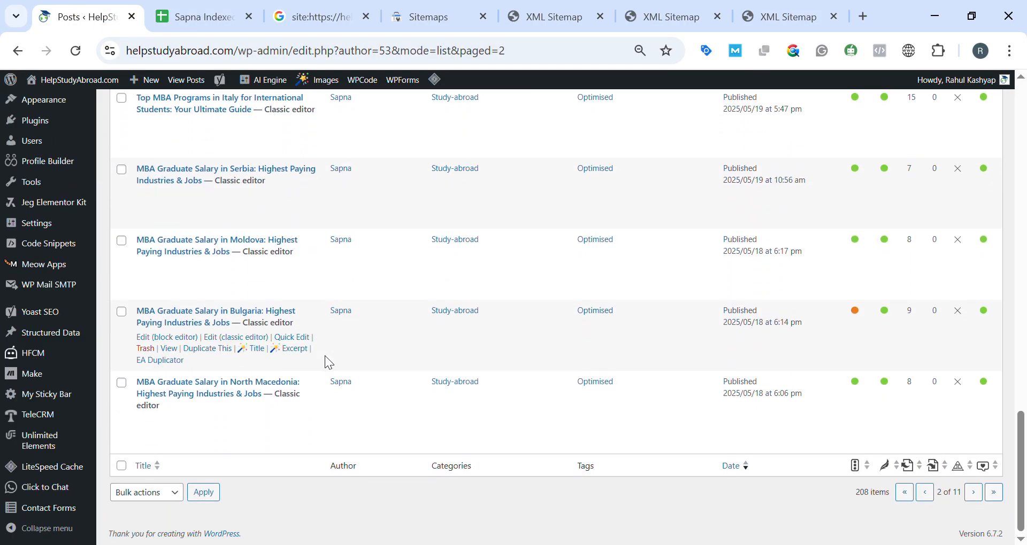
pyautogui.scroll(20, 325, 355)
# Return to the Google Sheets tracking sheet and review its Index/No Index and Indexing Request entries down to the highlighted row.
pyautogui.click(182, 12)
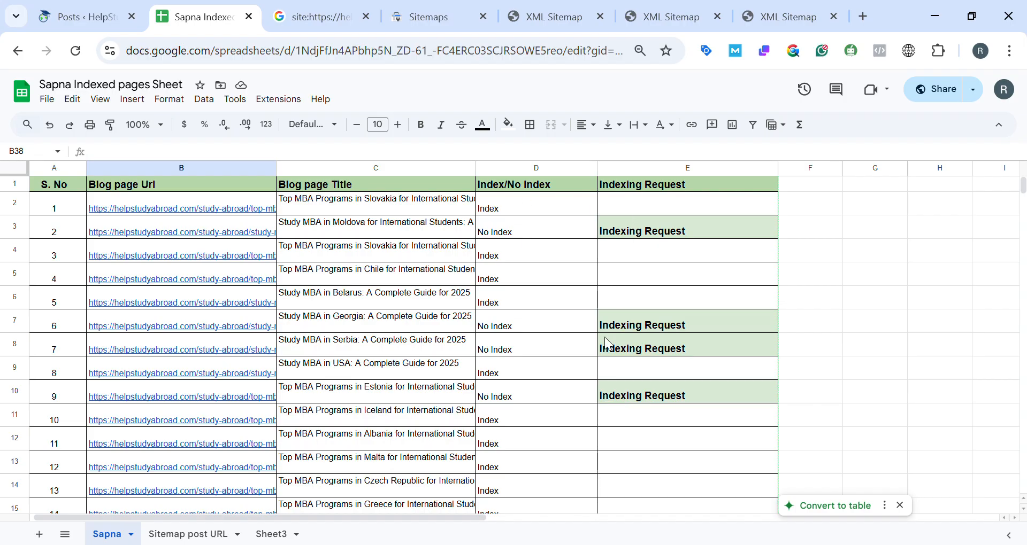
pyautogui.scroll(-12, 603, 336)
pyautogui.scroll(5, 585, 354)
pyautogui.hscroll(1, 585, 354)
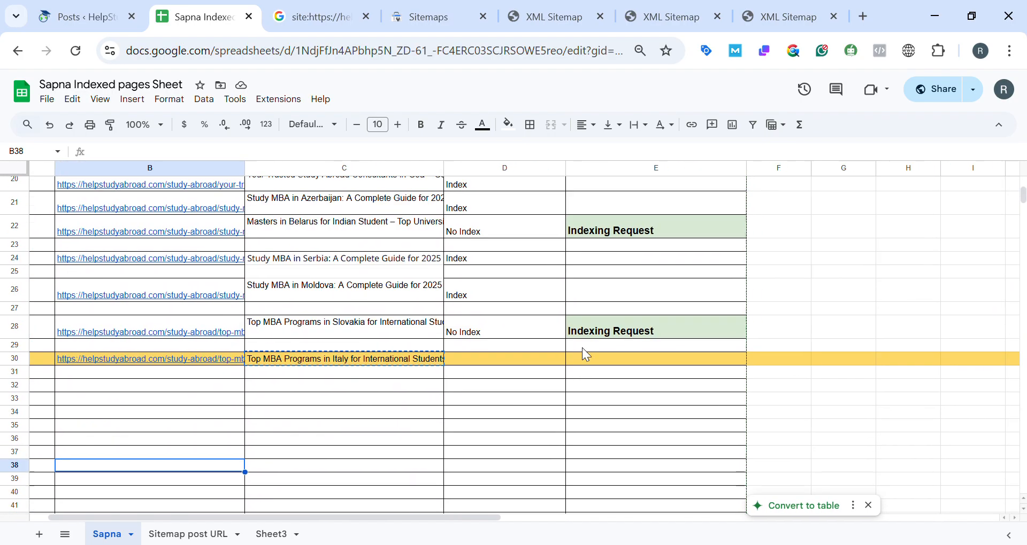
pyautogui.click(468, 256)
# Show the recently inspected URLs in Google Search Console and return to the Google site: search results for the Slovakia MBA post.
pyautogui.click(451, 15)
pyautogui.click(345, 102)
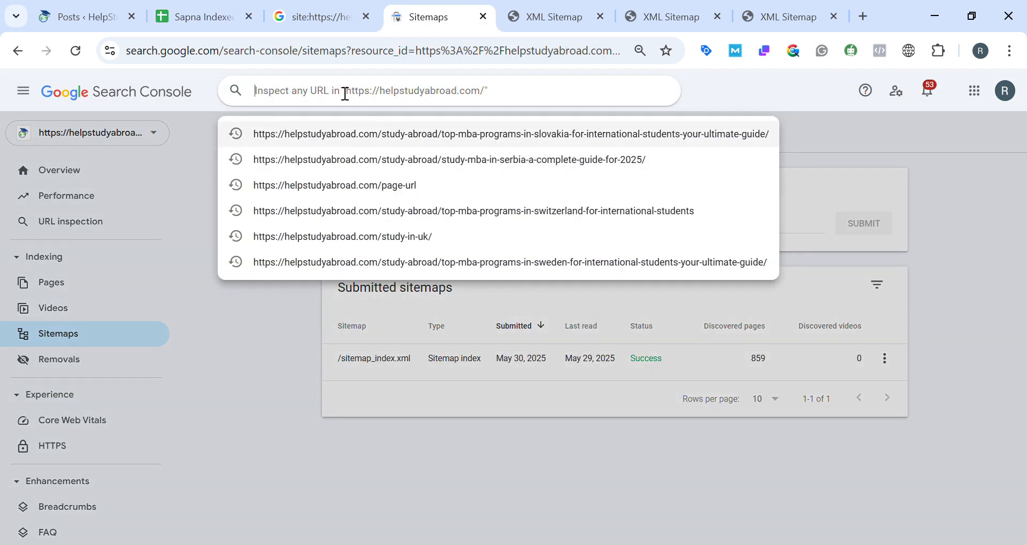
pyautogui.click(286, 4)
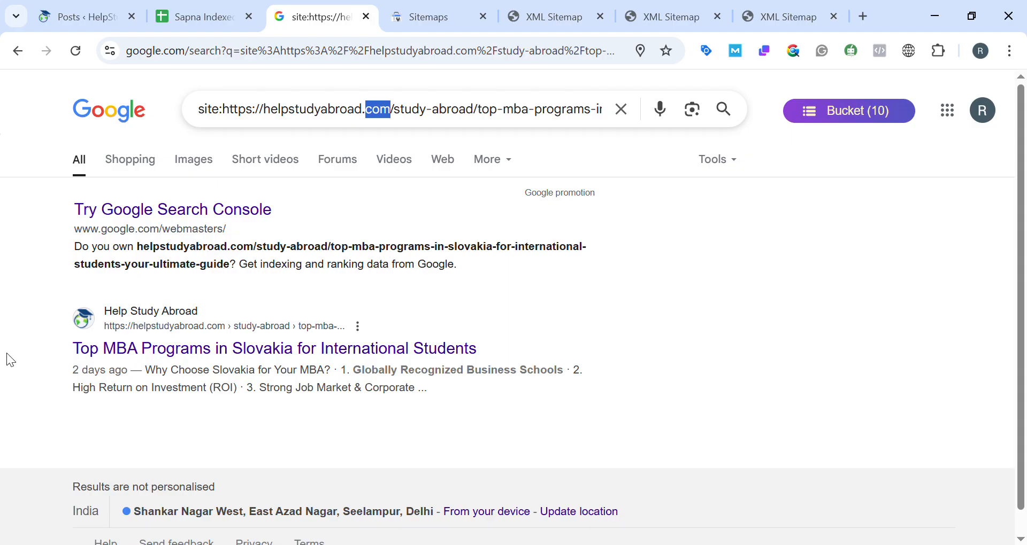
# Show the recently inspected URLs in Google Search Console and return to the Google Sheets tracking sheet's empty rows.
pyautogui.click(434, 15)
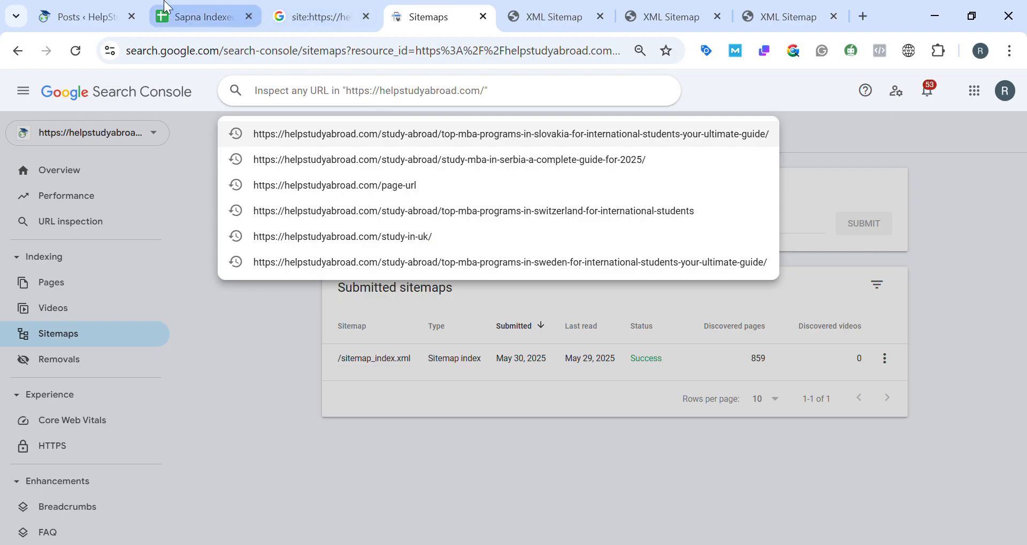
pyautogui.click(174, 13)
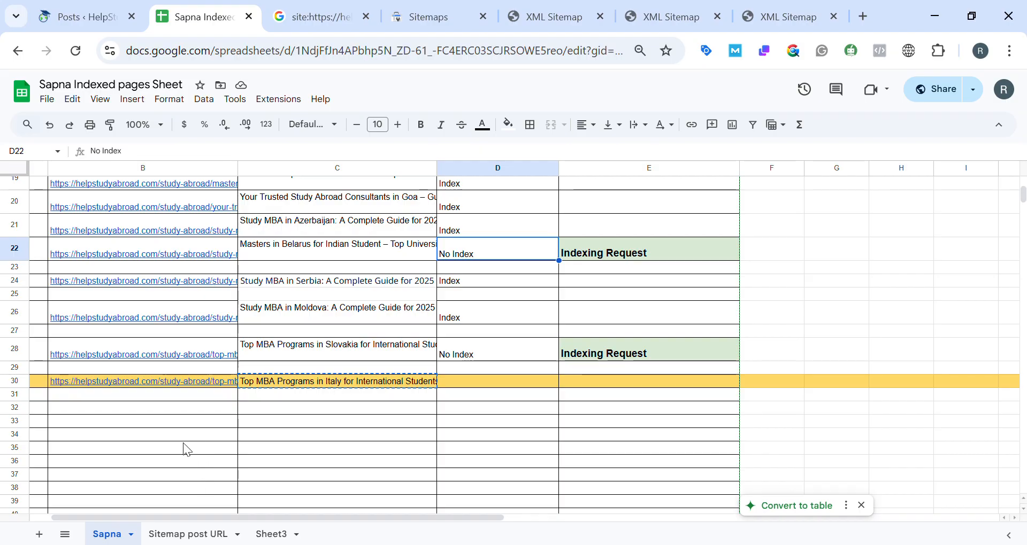
pyautogui.scroll(-5, 187, 453)
pyautogui.scroll(-6, 187, 453)
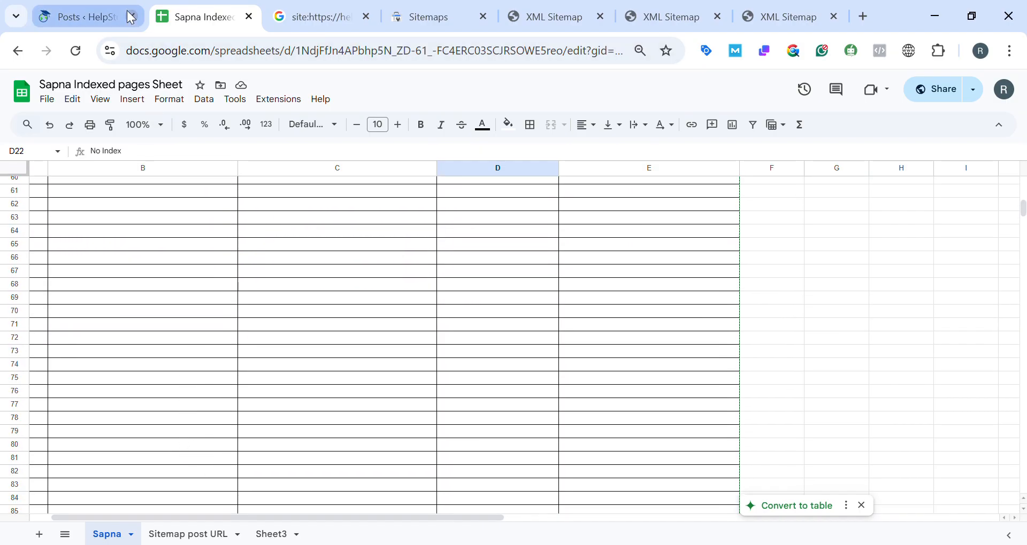
pyautogui.click(132, 17)
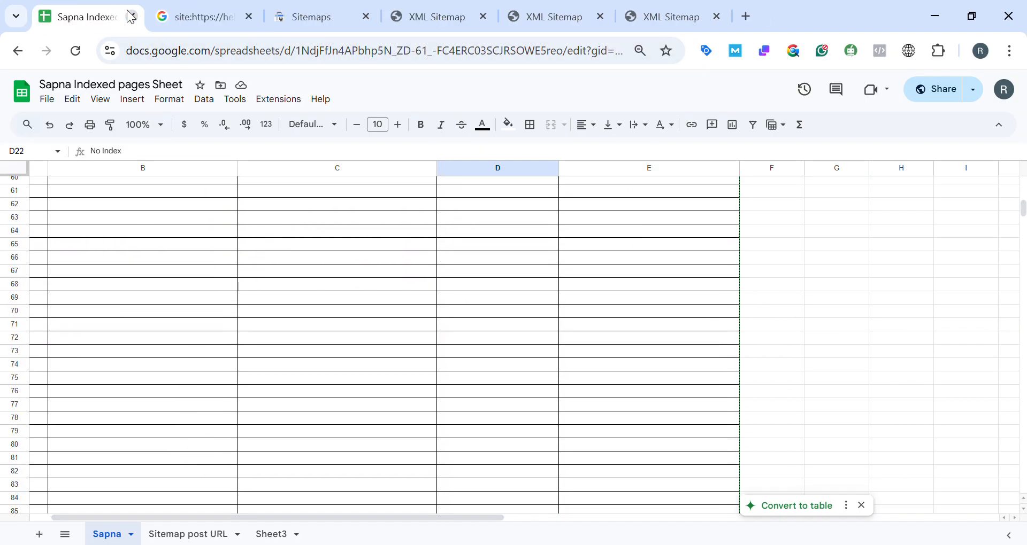
pyautogui.hotkey('ctrl', 'shift', 't')
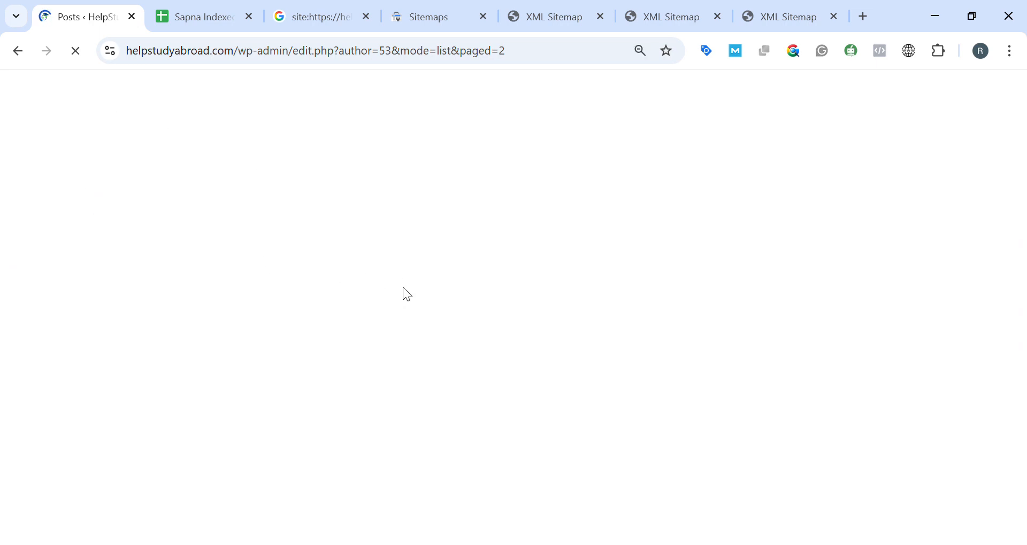
pyautogui.click(204, 6)
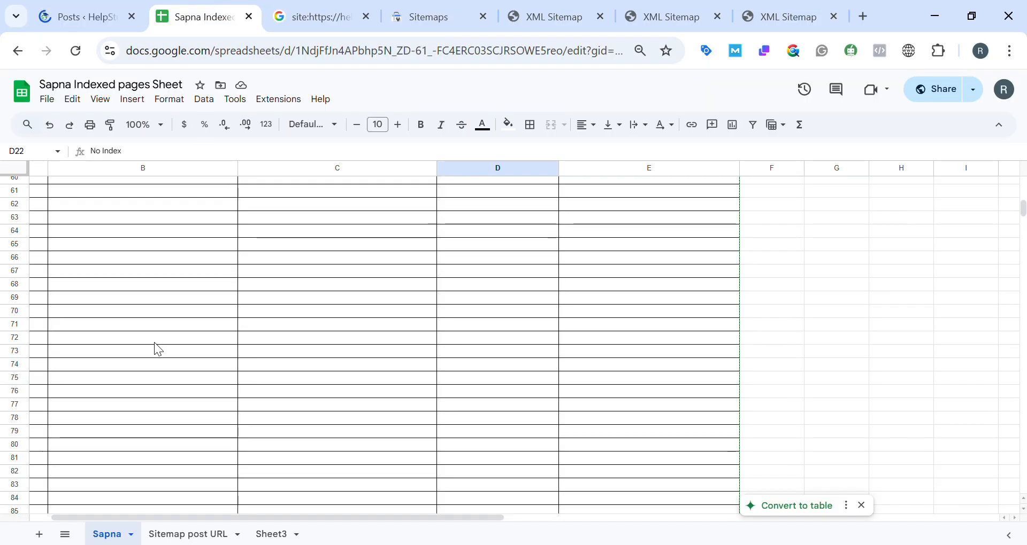
# Fill the No Index cell D8 of the "Study MBA in Serbia: A Complete Guide for 2025" entry with light red.
pyautogui.scroll(-20, 158, 349)
pyautogui.scroll(20, 160, 348)
pyautogui.scroll(-3, 512, 332)
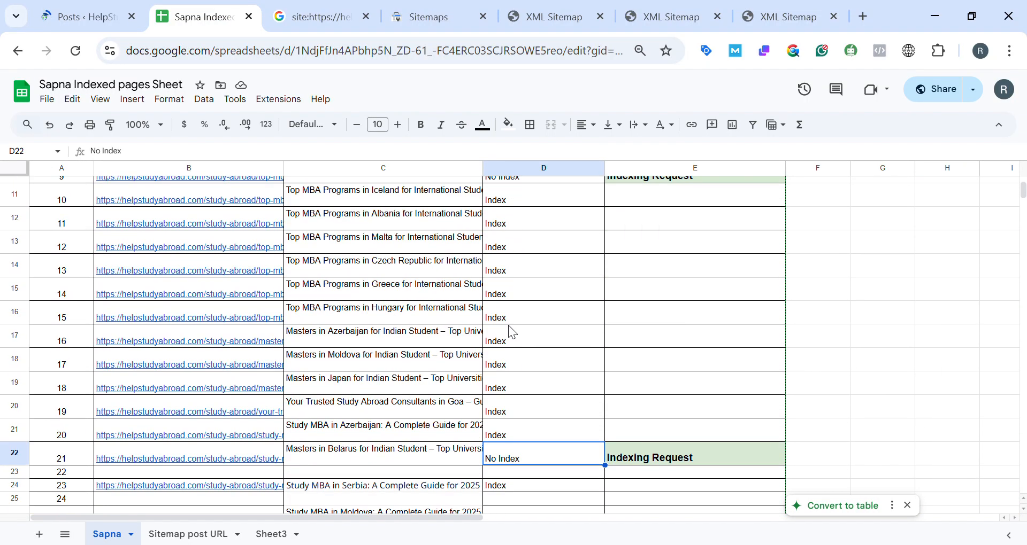
pyautogui.scroll(3, 512, 333)
pyautogui.click(523, 298)
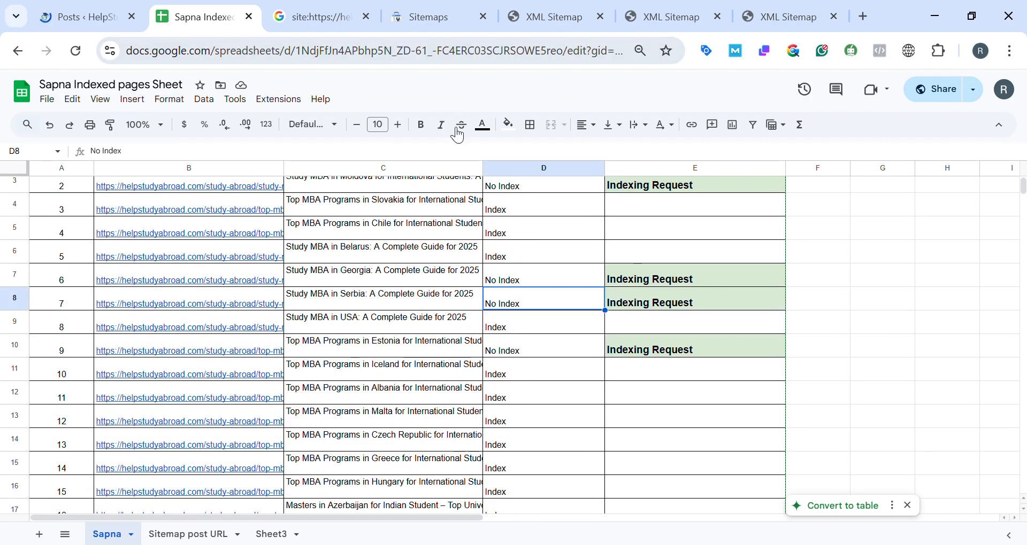
pyautogui.click(508, 124)
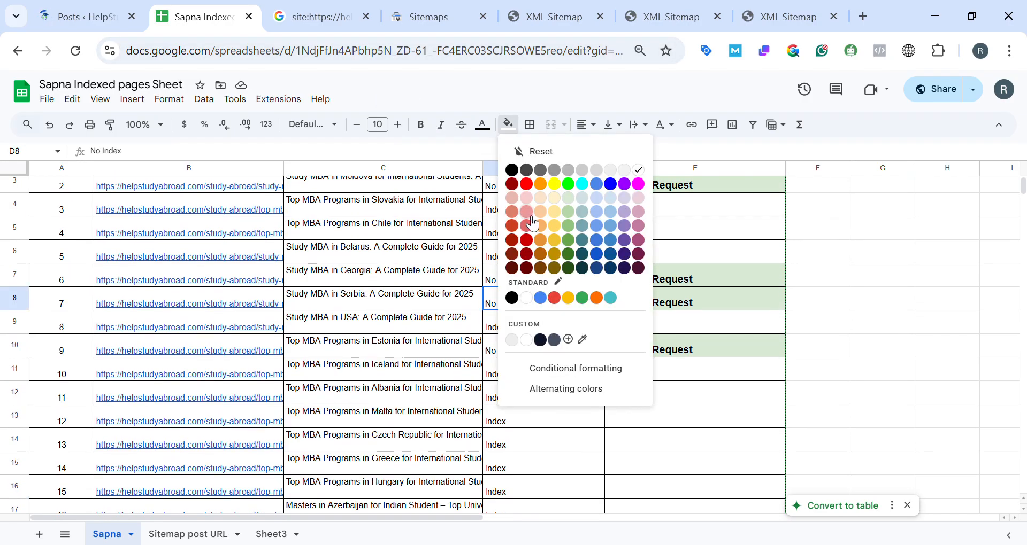
pyautogui.click(529, 216)
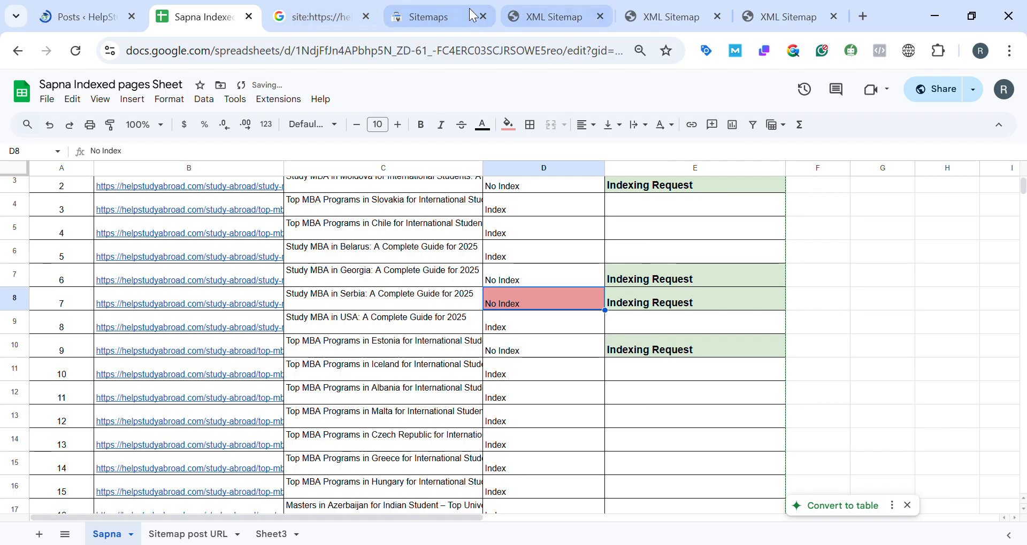
# Review the tracking sheet's entries around the highlighted row, view Google Search Console's inspected URLs, and return to the sheet.
pyautogui.scroll(-10, 328, 335)
pyautogui.scroll(5, 329, 335)
pyautogui.scroll(-10, 305, 406)
pyautogui.scroll(-4, 303, 400)
pyautogui.scroll(12, 304, 399)
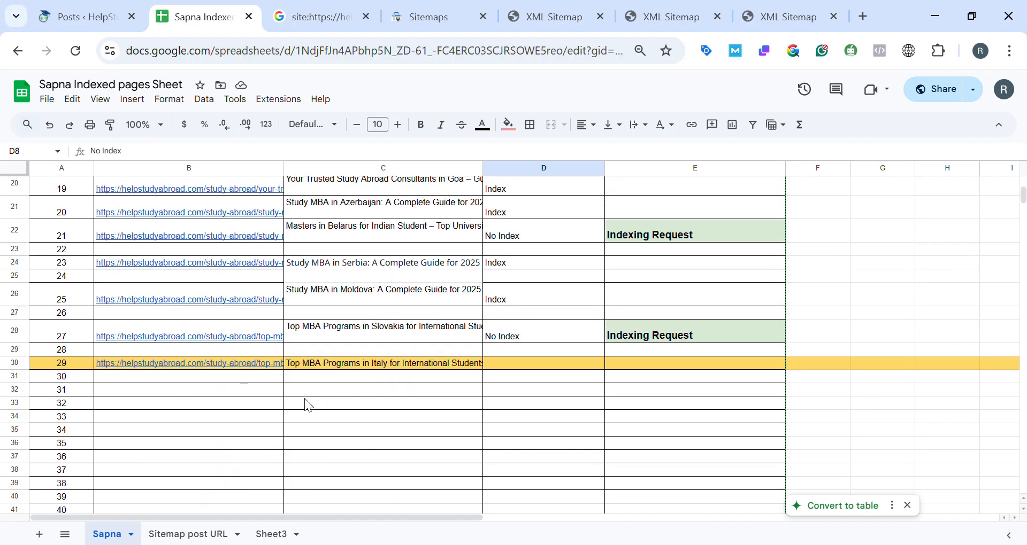
pyautogui.scroll(1, 415, 314)
pyautogui.scroll(1, 418, 319)
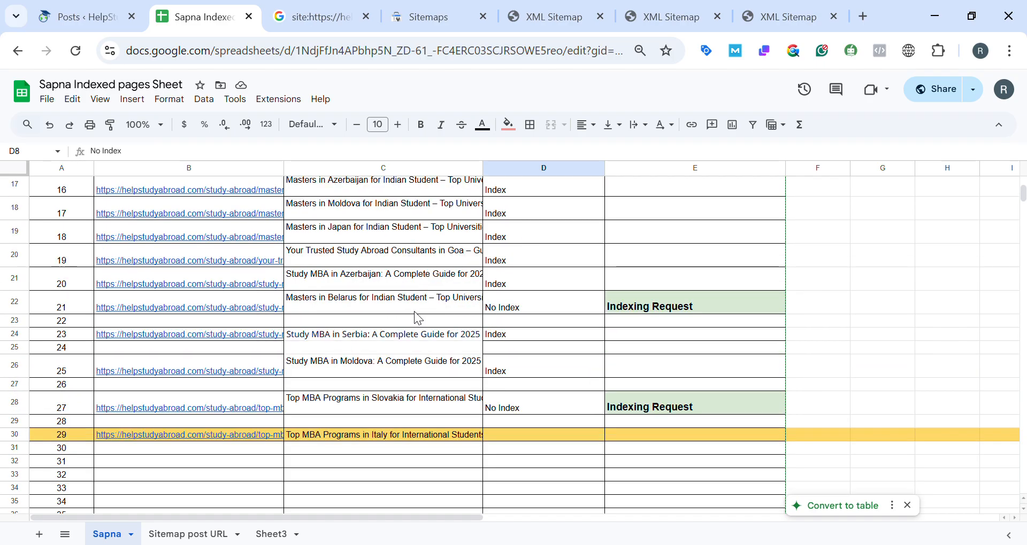
pyautogui.click(431, 6)
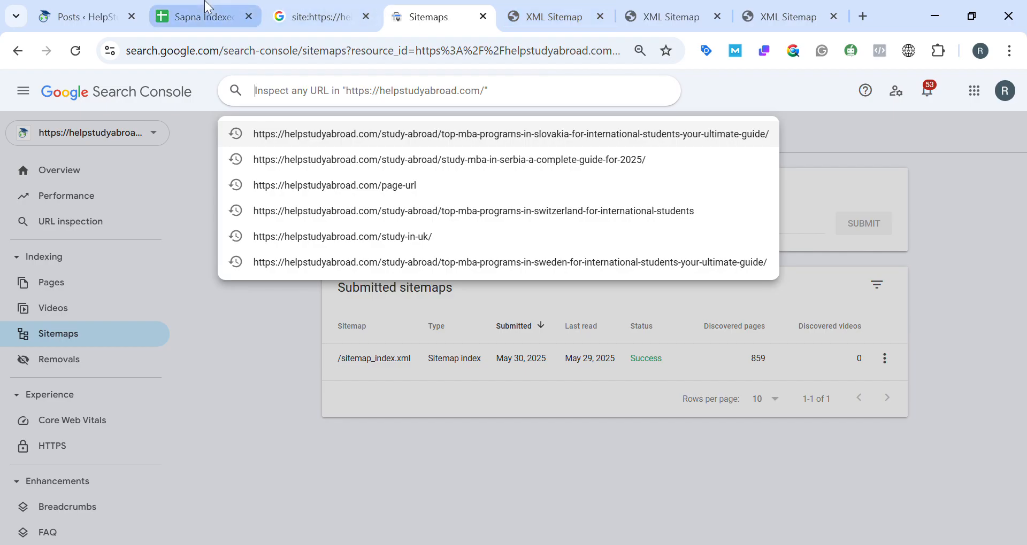
pyautogui.click(197, 16)
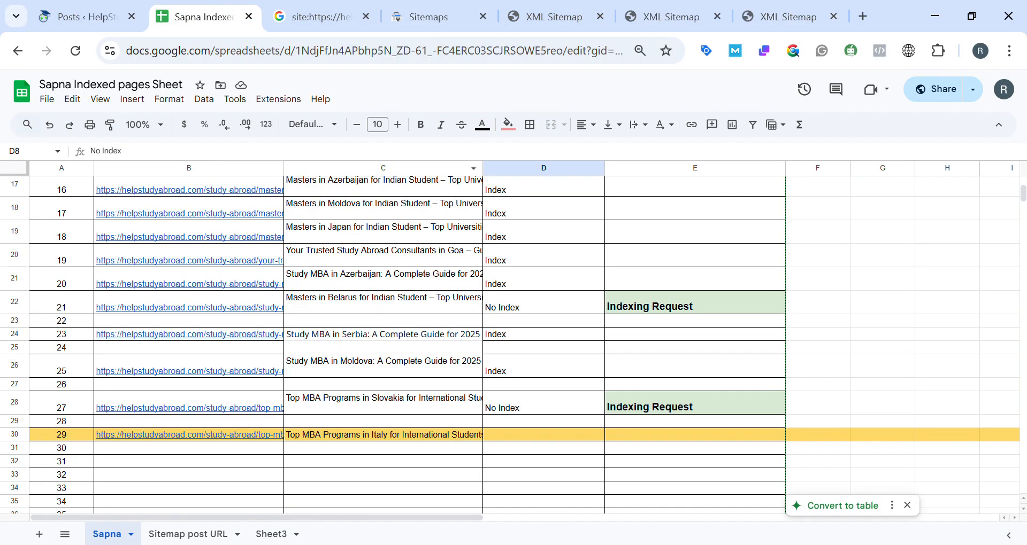
# Copy the why-australia-is-the-popular-destination-to-study-abroad URL from row 3 of "Sitemap post URL" and run a Google site: search for it.
pyautogui.click(201, 535)
pyautogui.scroll(-2, 355, 348)
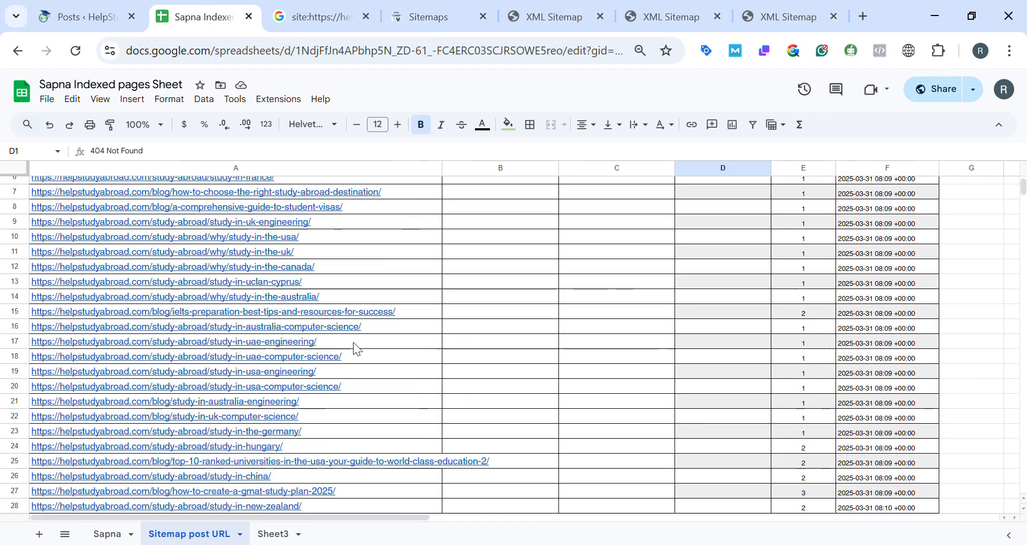
pyautogui.scroll(2, 356, 349)
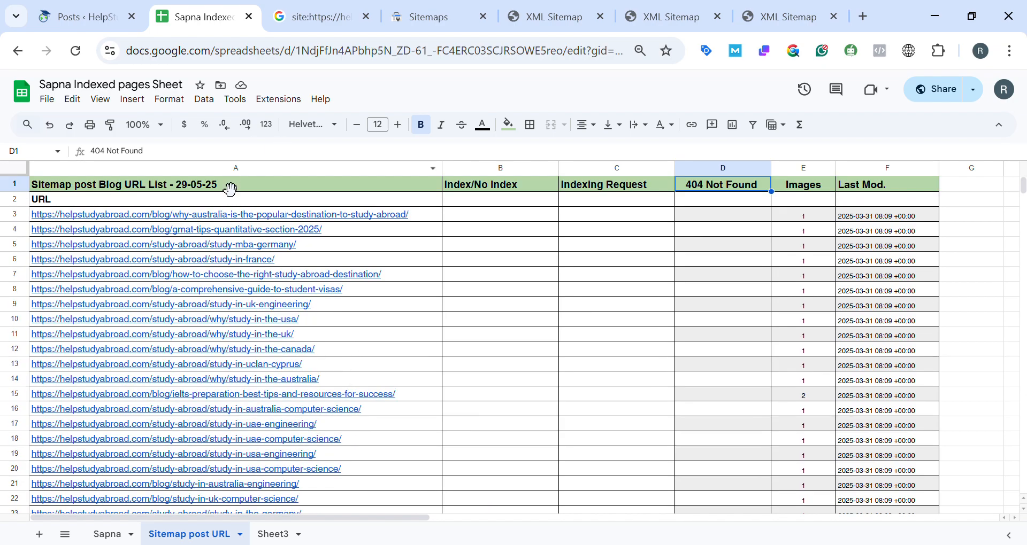
pyautogui.click(291, 216)
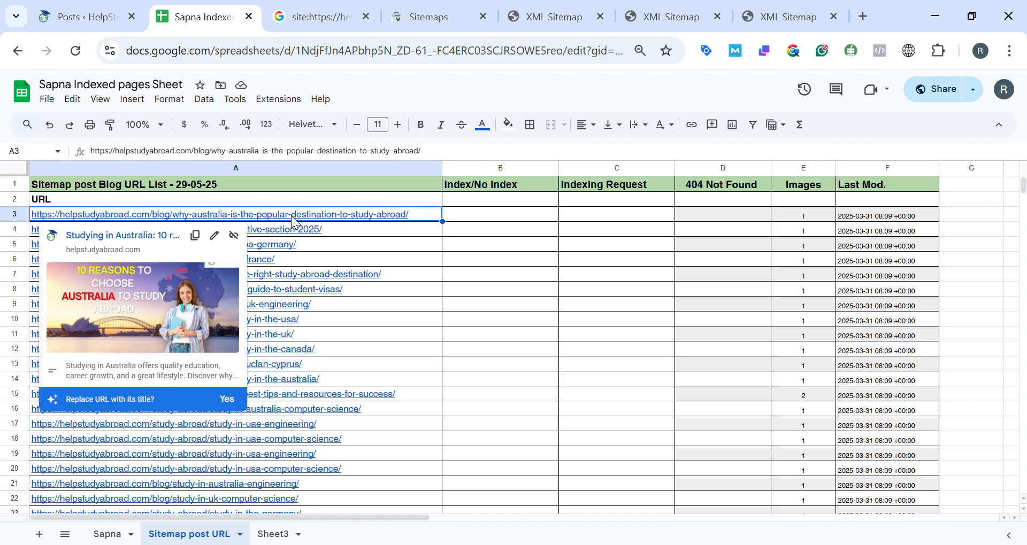
pyautogui.click(321, 17)
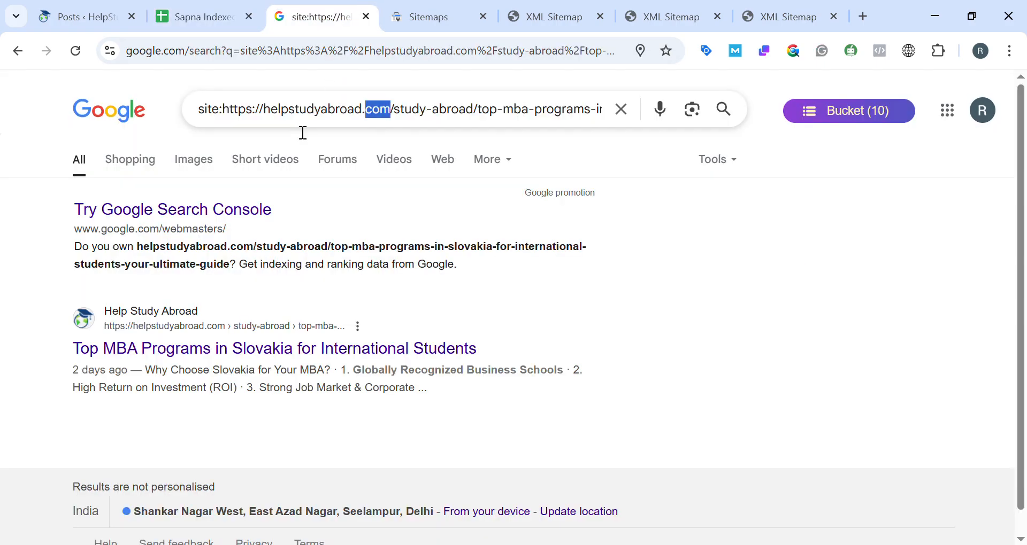
pyautogui.click(300, 110)
pyautogui.moveTo(226, 113); pyautogui.dragTo(561, 163)
pyautogui.write('https://helpstudyabroad.com/blog/why-australia-is-the-popular-destination-to-study-abroad/')
pyautogui.click(743, 109)
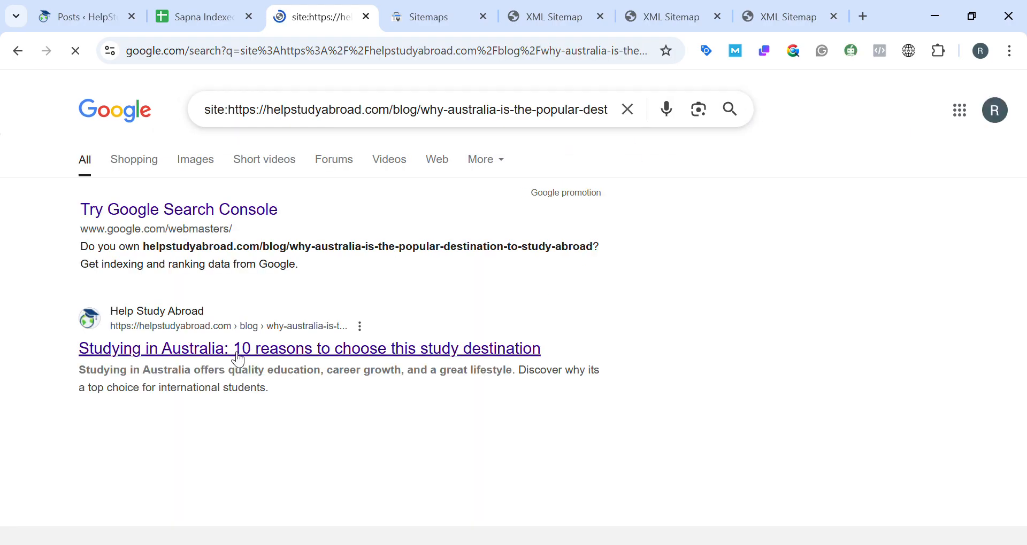
# Return to the "Sitemap post URL" sheet and enter "Index" in cell B3 for the Australia blog URL.
pyautogui.click(167, 13)
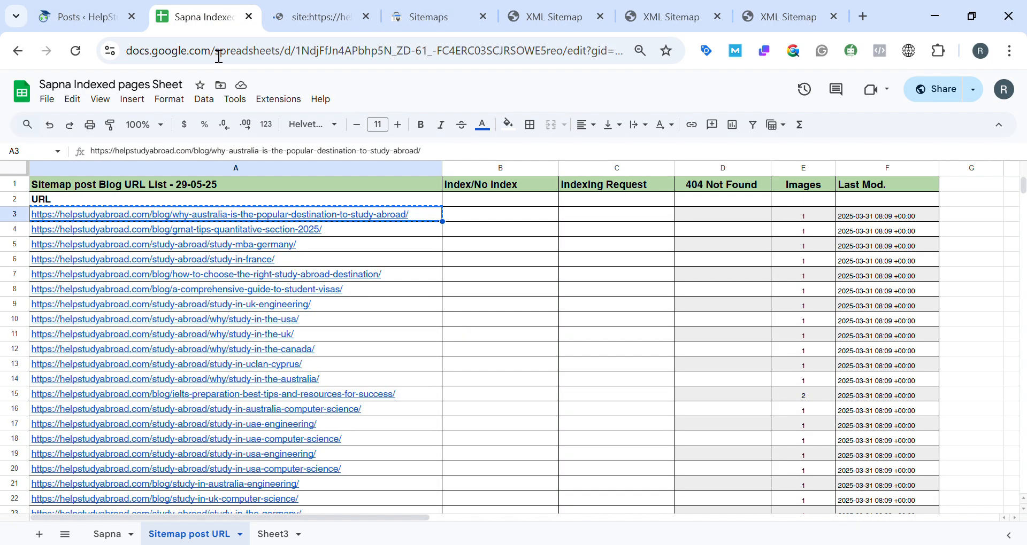
pyautogui.click(509, 213)
pyautogui.write('Index')
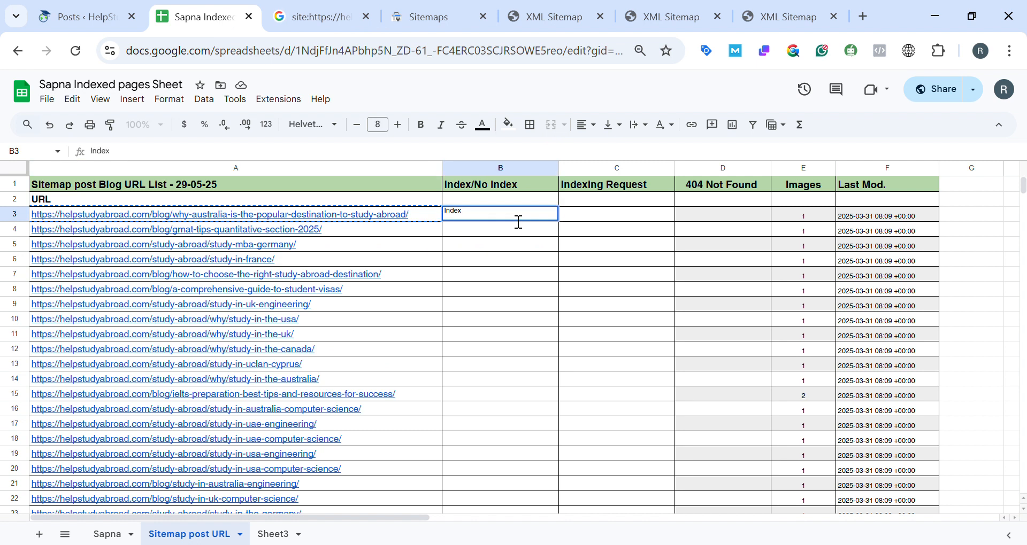
pyautogui.click(606, 214)
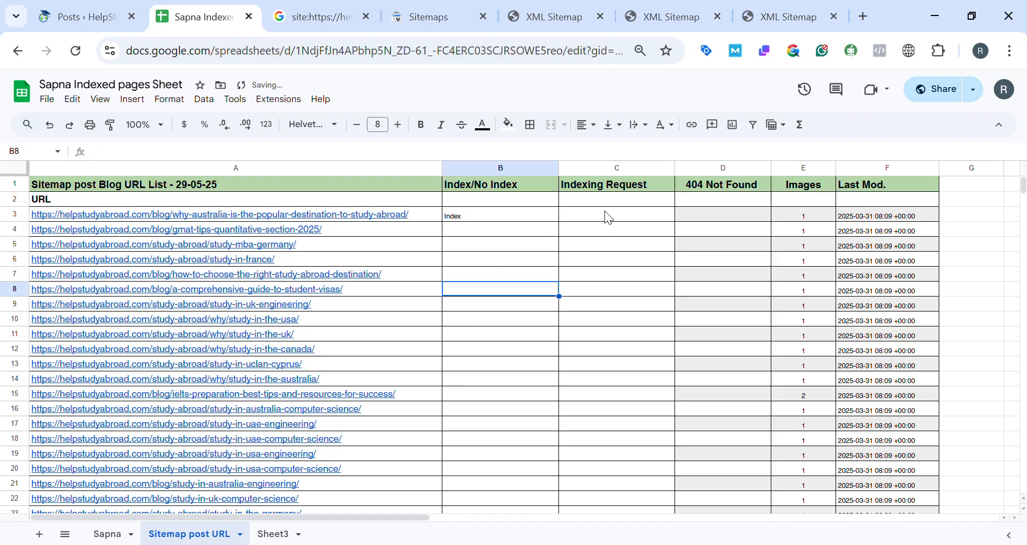
pyautogui.click(501, 218)
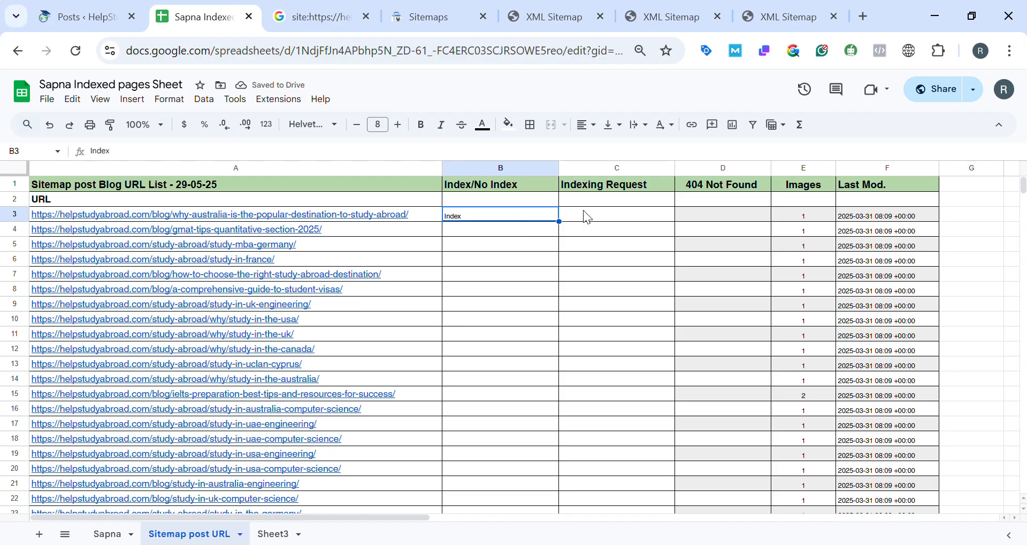
# Enter "No index" in cell B4 for the GMAT tips URL and fill the cell with light red.
pyautogui.click(484, 232)
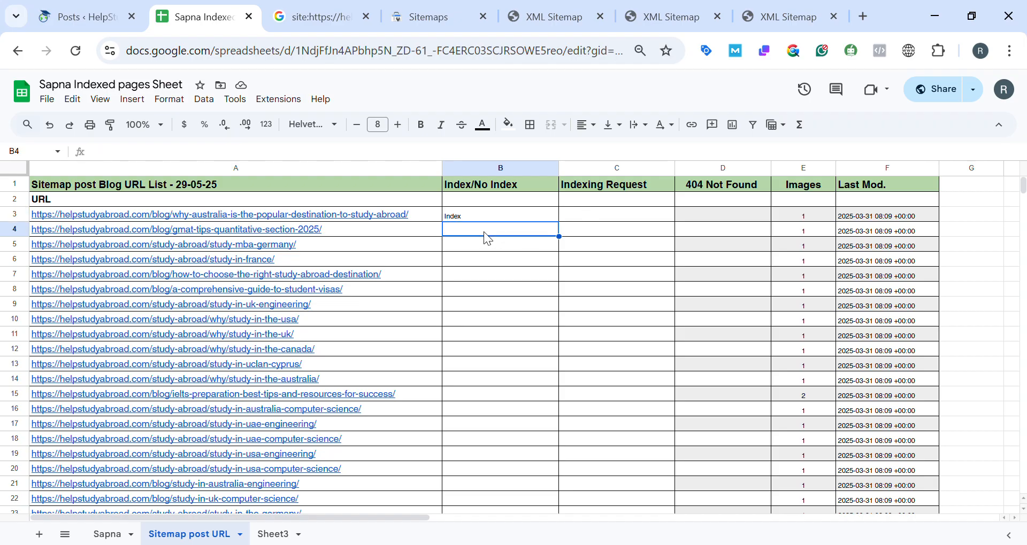
pyautogui.write('No index')
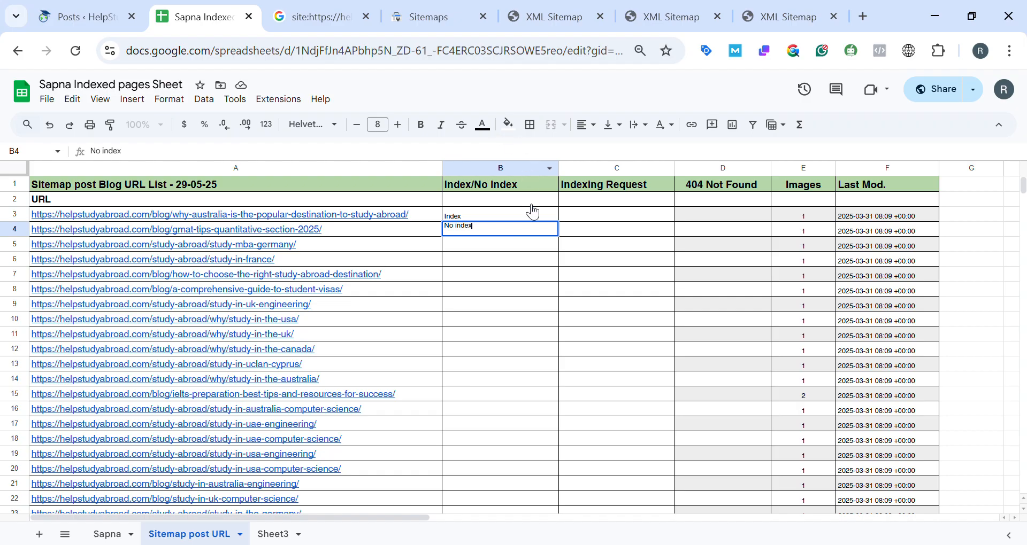
pyautogui.click(509, 126)
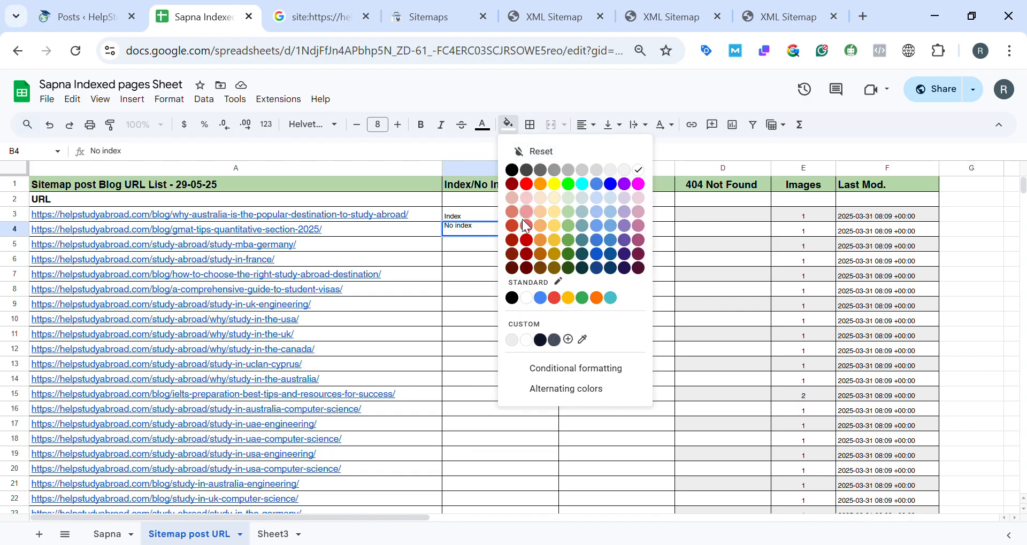
pyautogui.click(526, 213)
pyautogui.click(467, 287)
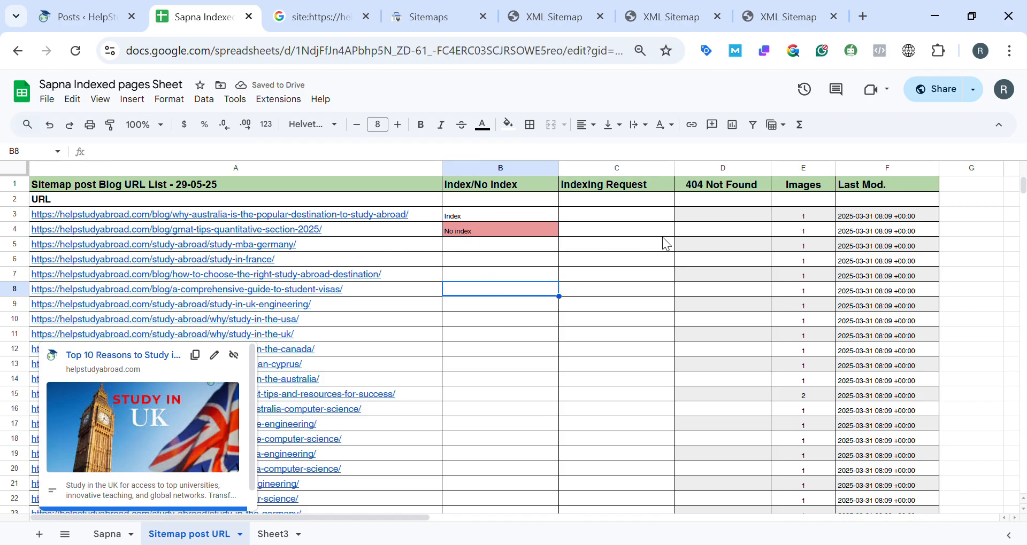
# Look at the URL inspection history in Google Search Console and return to the "Sitemap post URL" list.
pyautogui.scroll(-1, 667, 245)
pyautogui.click(413, 7)
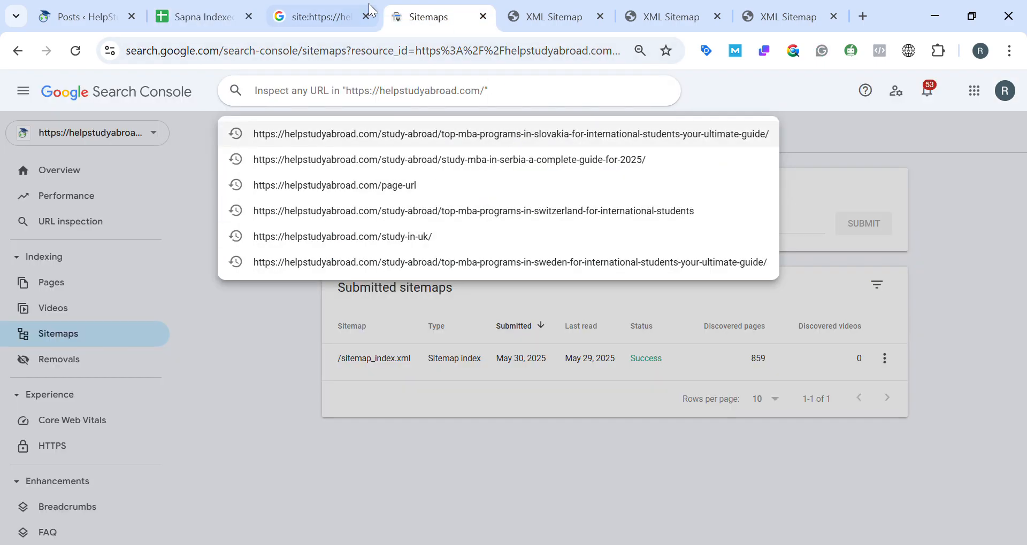
pyautogui.click(219, 10)
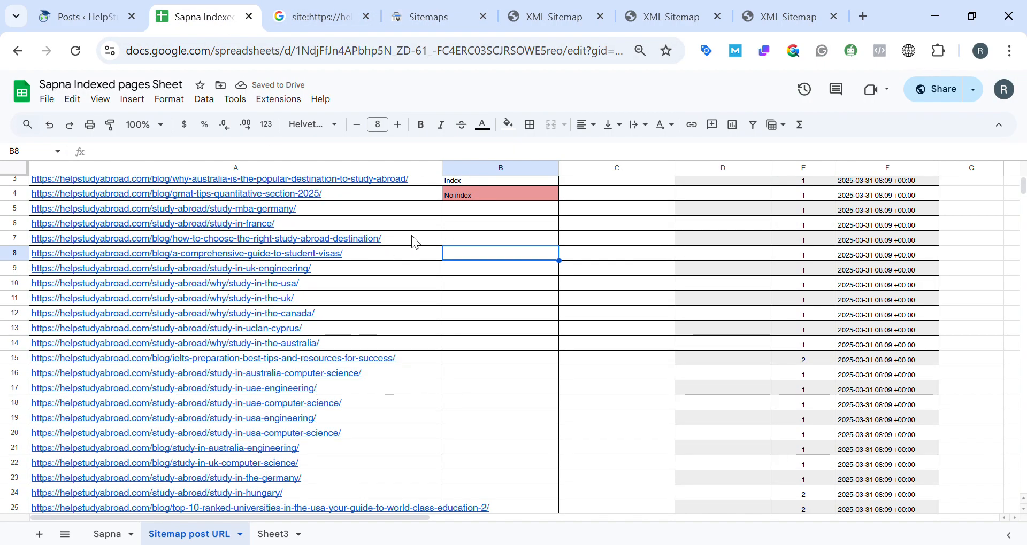
# Copy the study-in-usa-computer-science URL from row 20 and run a Google site: search for it.
pyautogui.click(266, 440)
pyautogui.hotkey('ctrl', 'c')
pyautogui.click(358, 9)
pyautogui.click(278, 112)
pyautogui.hotkey('ctrl', 'a')
pyautogui.hotkey('ctrl', 'v')
pyautogui.press('Return')
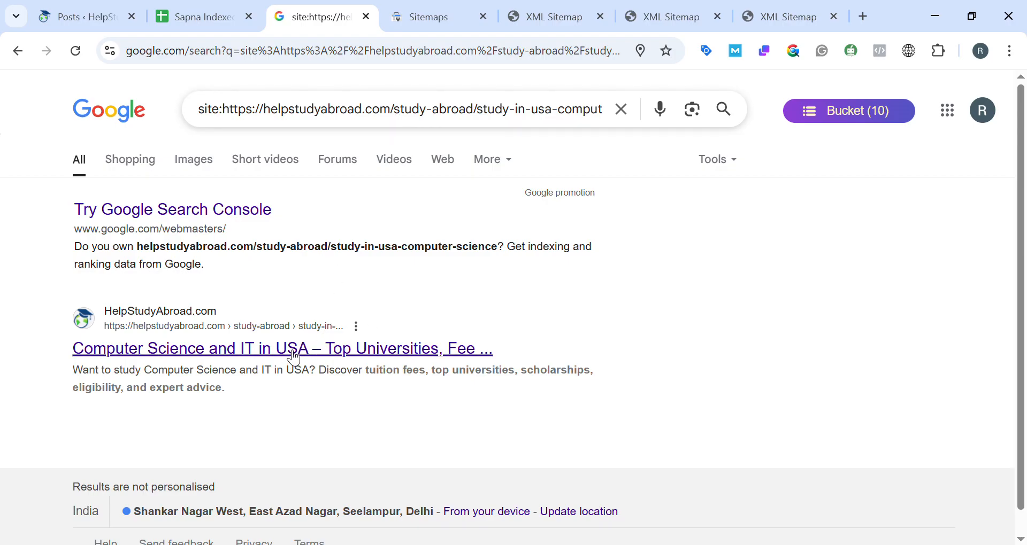
# Compare the "Sitemap post URL" list with the Google result for the USA computer science URL, ending back in the sheet.
pyautogui.click(193, 16)
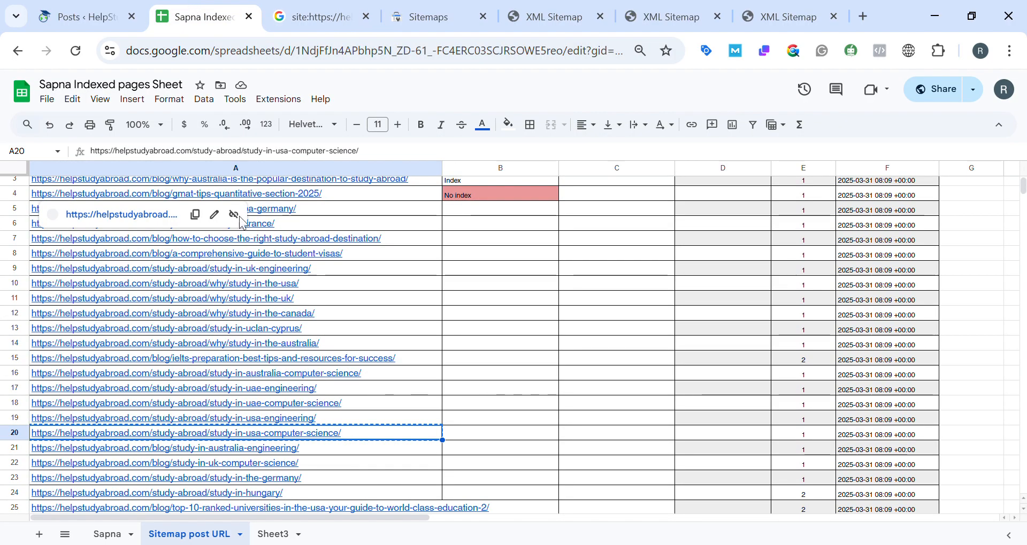
pyautogui.moveTo(223, 432)
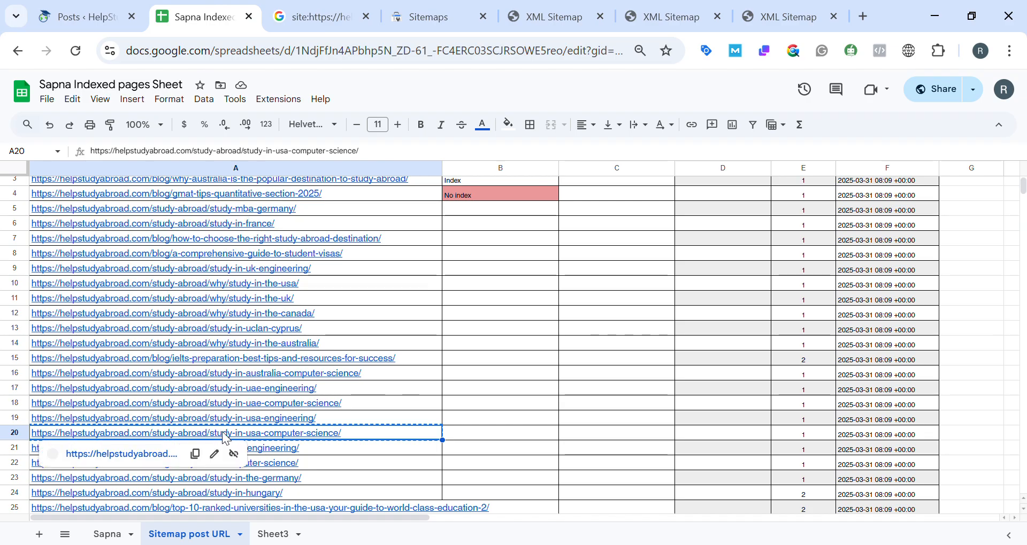
pyautogui.scroll(1, 375, 220)
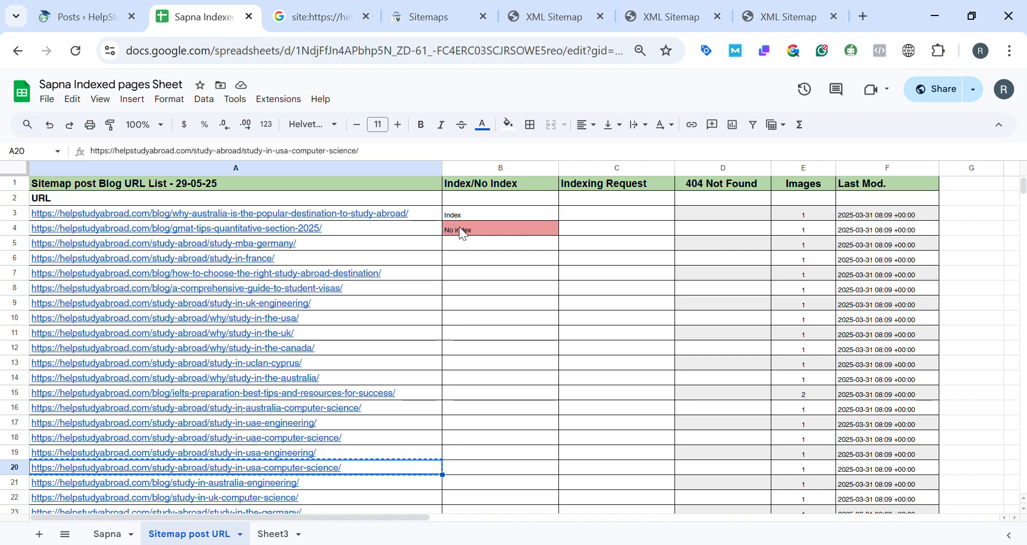
pyautogui.click(315, 17)
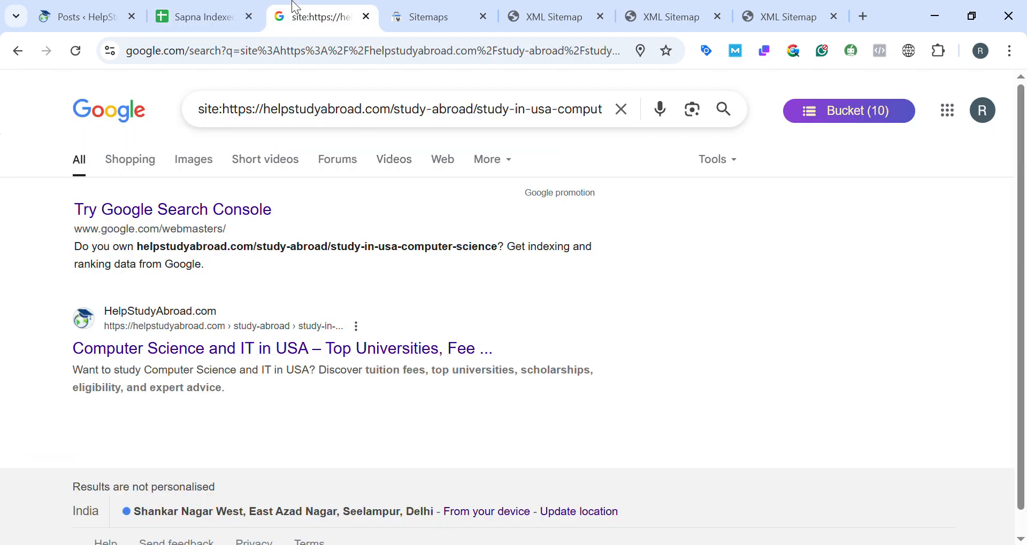
pyautogui.click(195, 17)
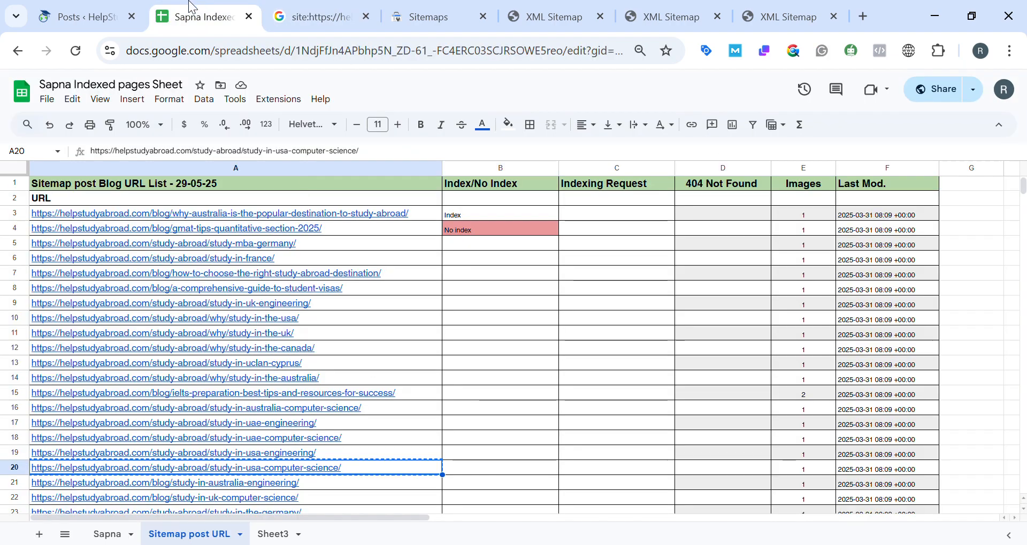
# Open the GMAT tips URL from row 4, check the live article, and return to the sheet.
pyautogui.click(277, 230)
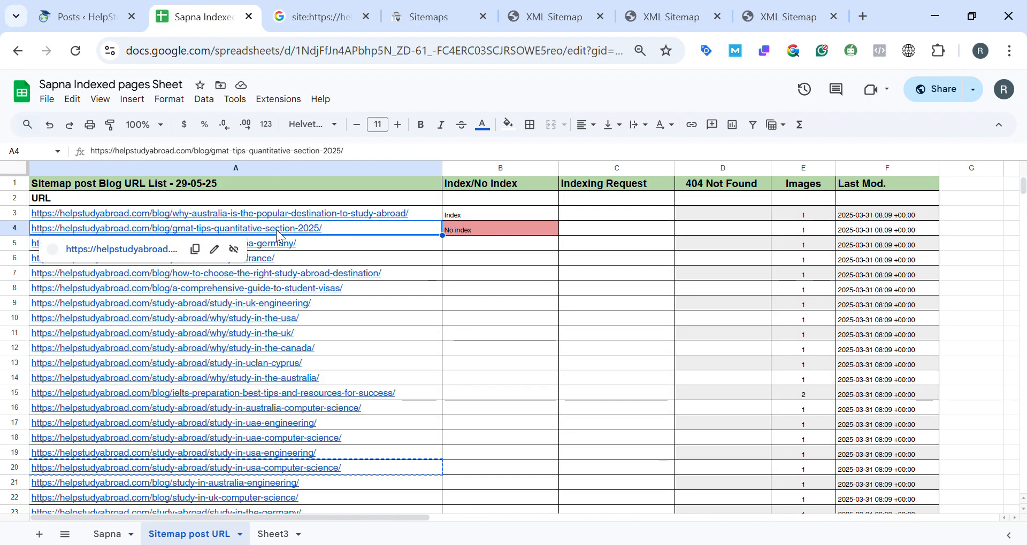
pyautogui.click(124, 251)
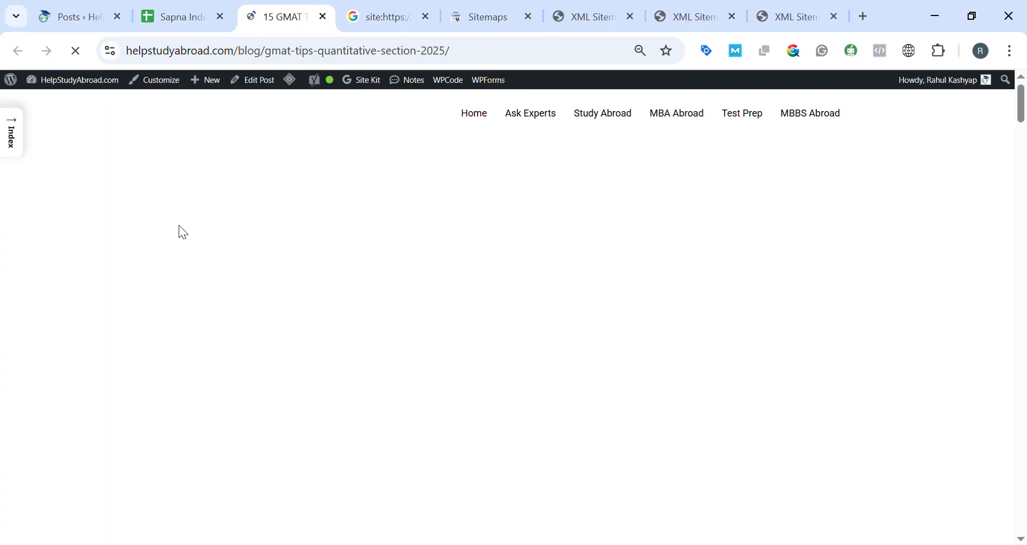
pyautogui.scroll(-20, 309, 253)
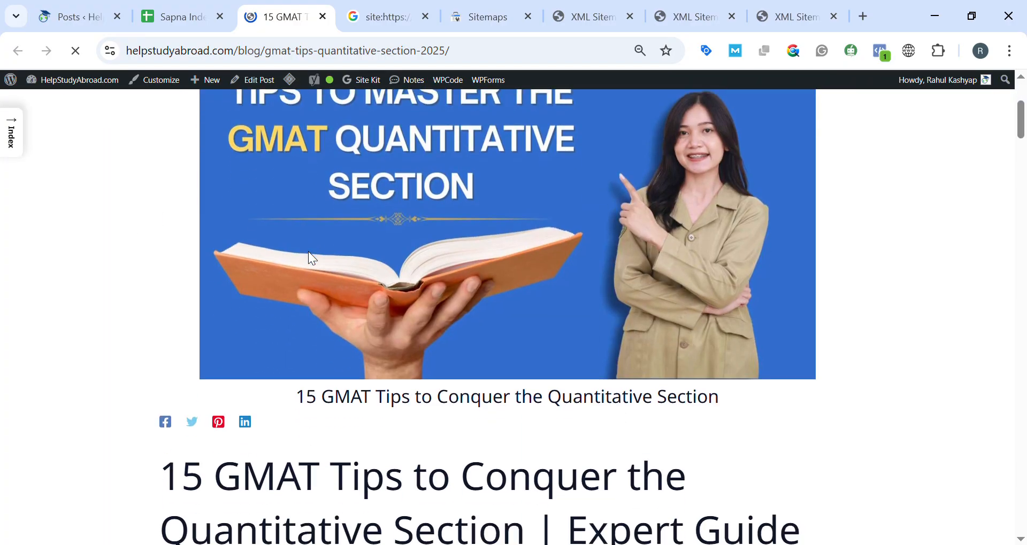
pyautogui.scroll(14, 318, 261)
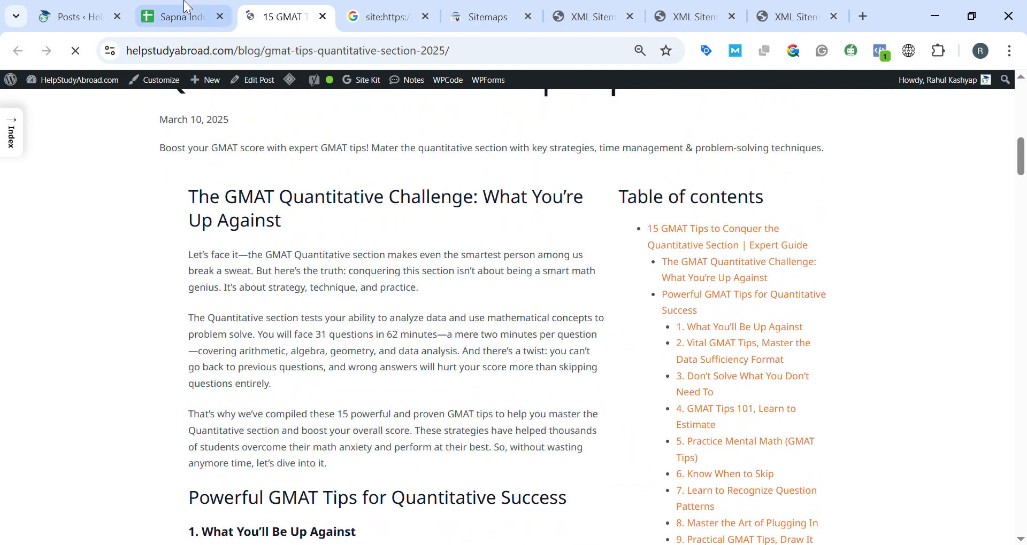
pyautogui.click(187, 7)
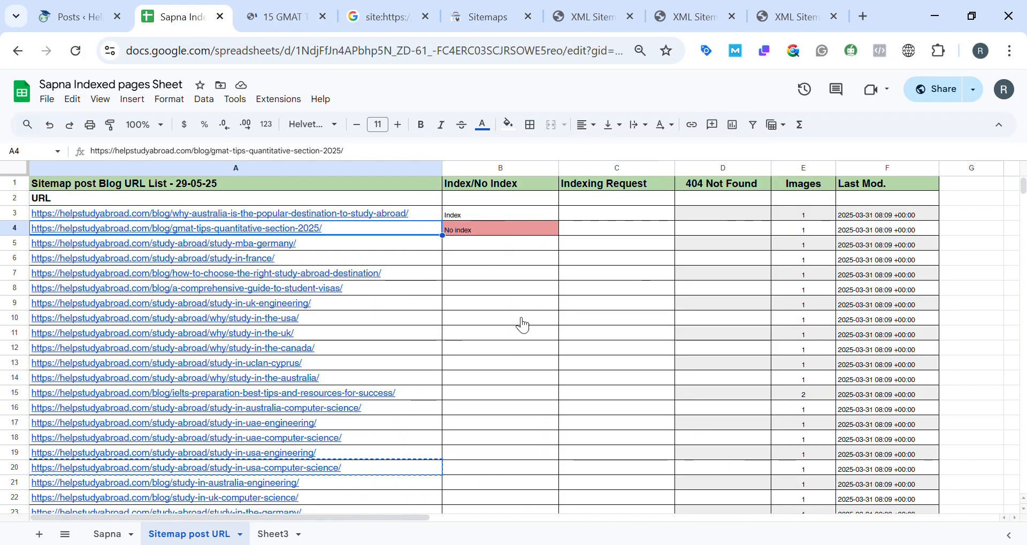
# Copy the "404 Not Found" heading from D1 into cell D4 for the GMAT tips URL.
pyautogui.click(712, 184)
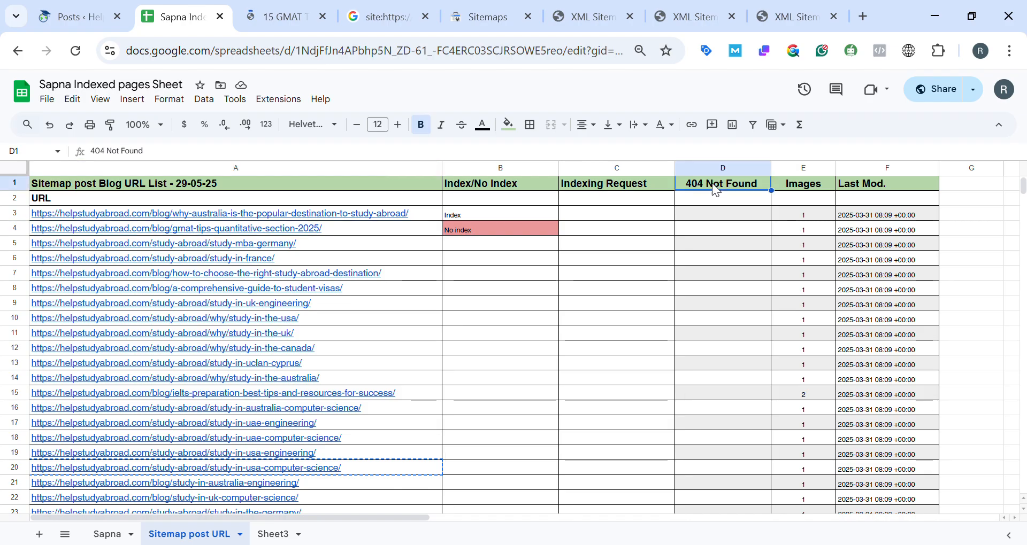
pyautogui.click(701, 229)
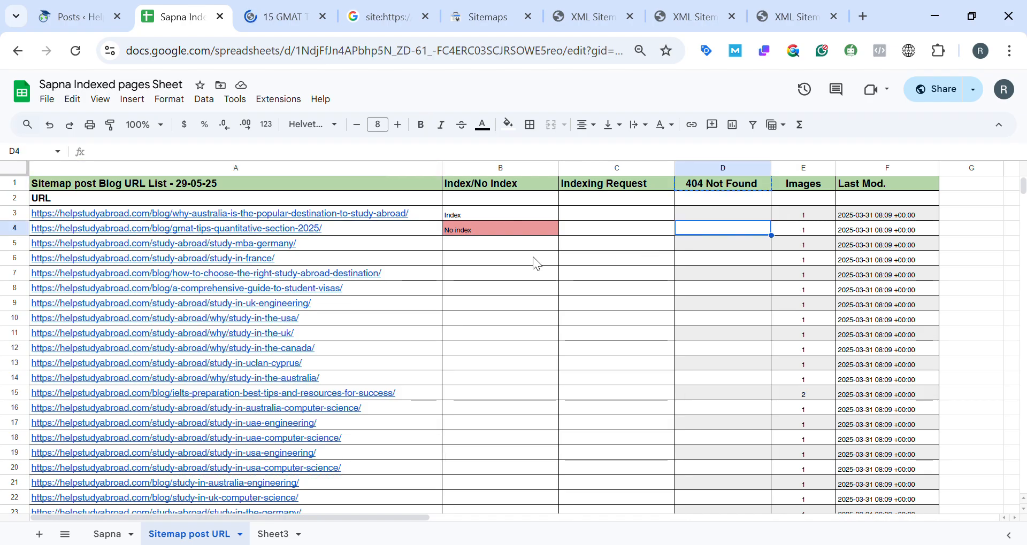
pyautogui.hotkey('ctrl', 'v')
# Clear the "No index" entry from cell B4 and set the cell's fill to white.
pyautogui.click(494, 231)
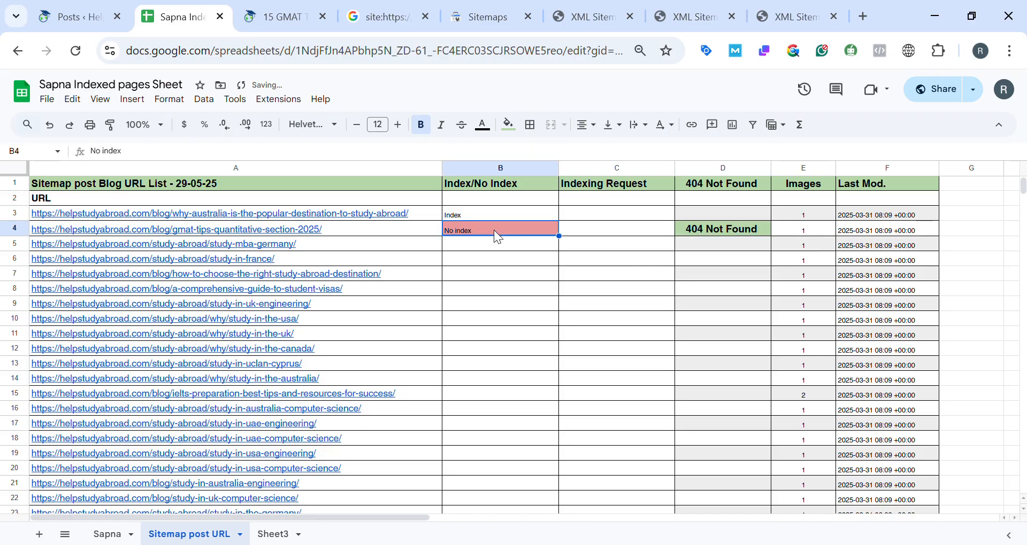
pyautogui.press('Delete')
pyautogui.click(509, 126)
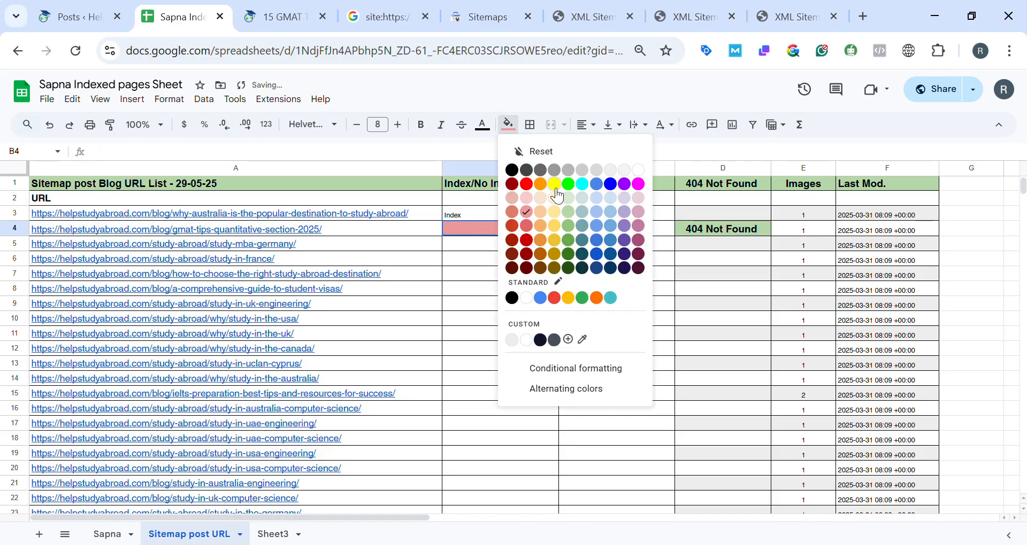
pyautogui.click(639, 170)
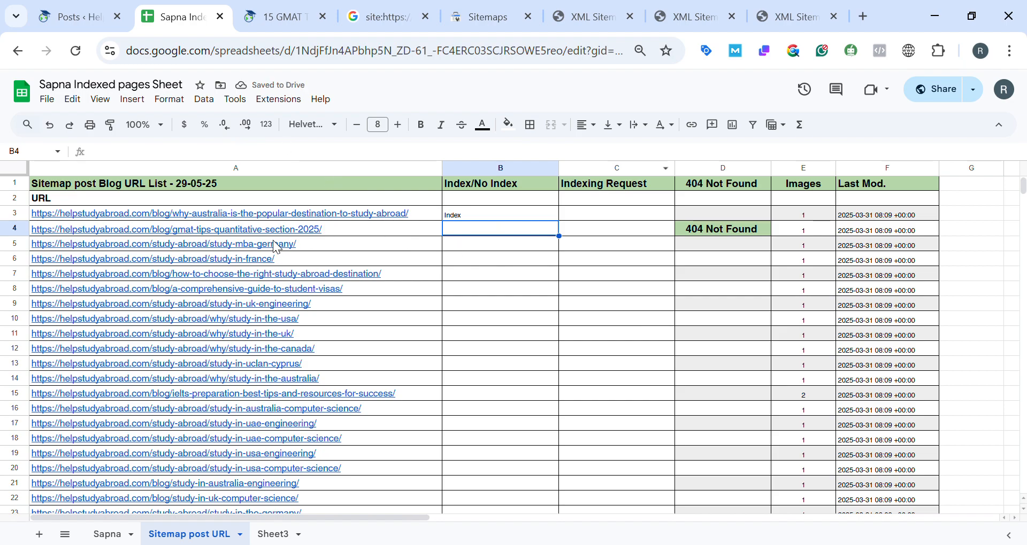
# Look over the URL list and the top of the live GMAT tips article, ending back in the sheet.
pyautogui.moveTo(304, 231)
pyautogui.scroll(-3, 306, 374)
pyautogui.scroll(3, 306, 374)
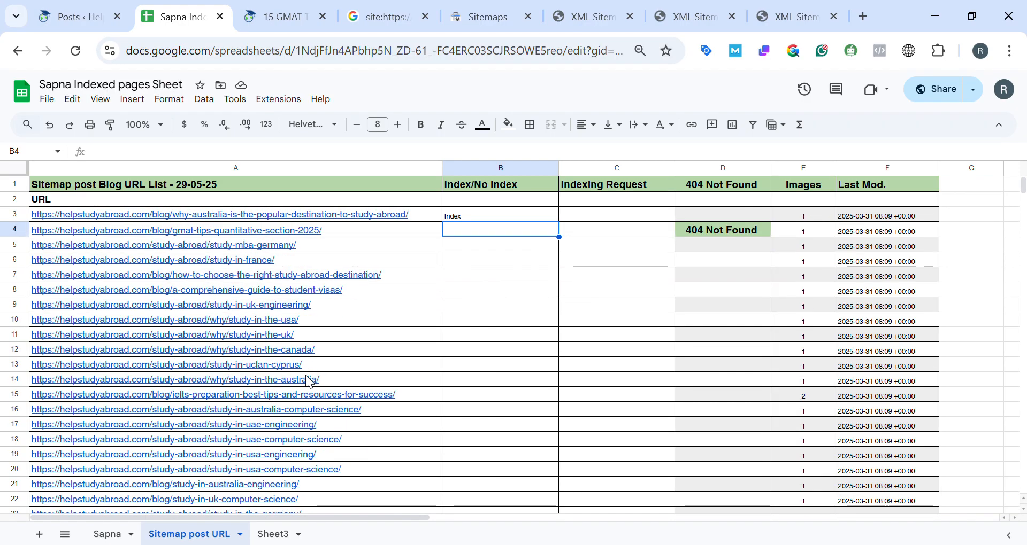
pyautogui.click(274, 18)
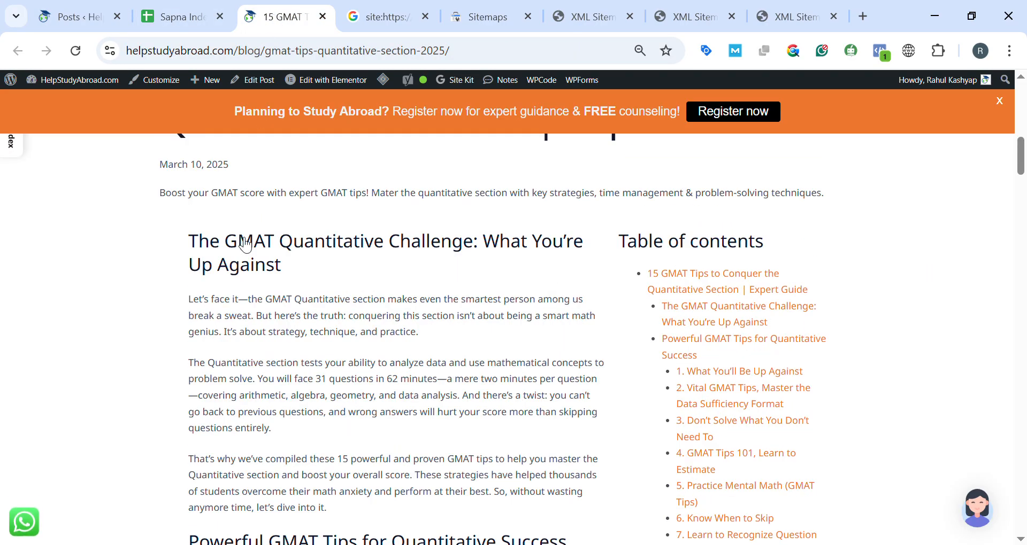
pyautogui.scroll(10, 289, 257)
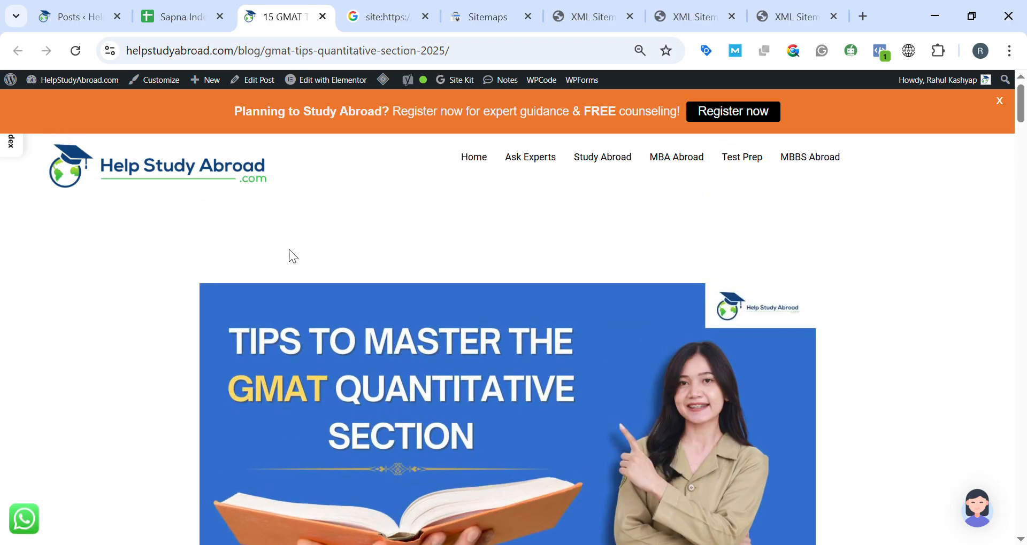
pyautogui.click(180, 11)
# Copy the top-10-government-medical-colleges-in-india URL from row 73 and run a Google site: search for it.
pyautogui.scroll(-10, 376, 468)
pyautogui.scroll(-12, 400, 381)
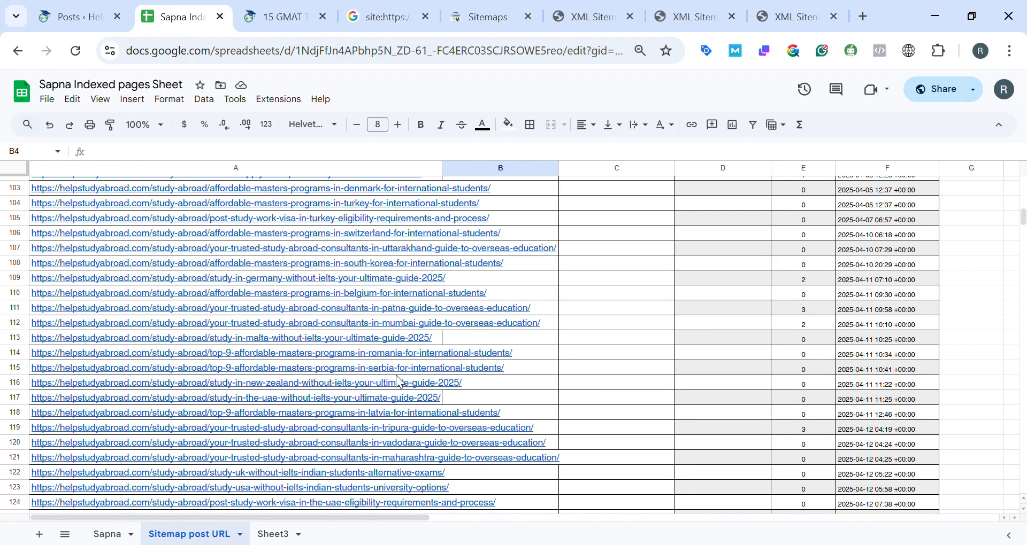
pyautogui.scroll(10, 394, 378)
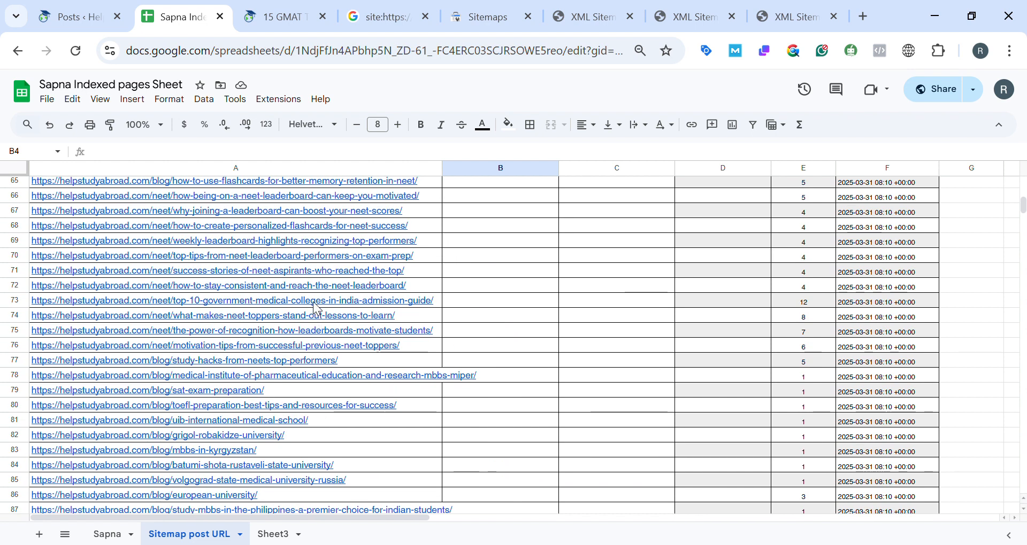
pyautogui.click(315, 303)
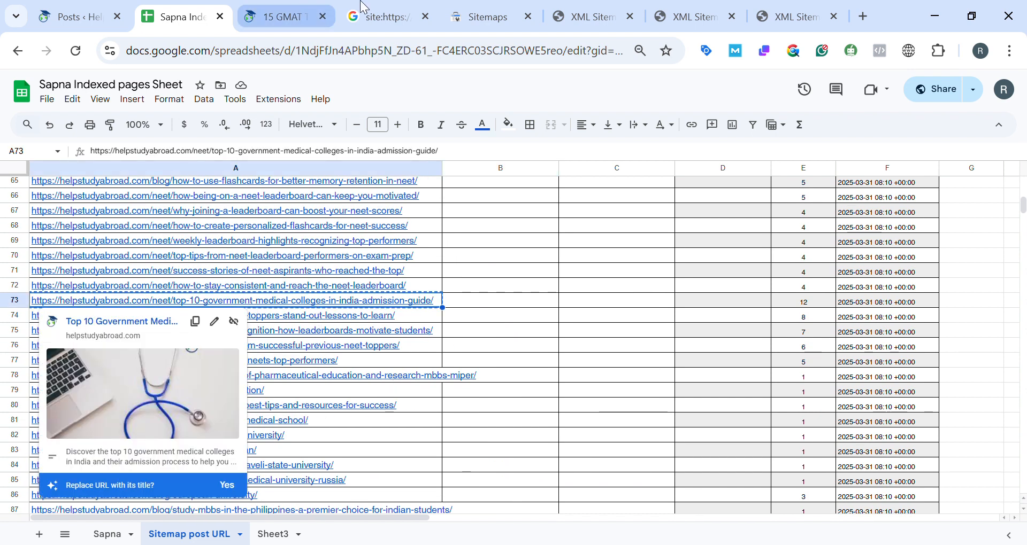
pyautogui.click(350, 19)
pyautogui.click(280, 114)
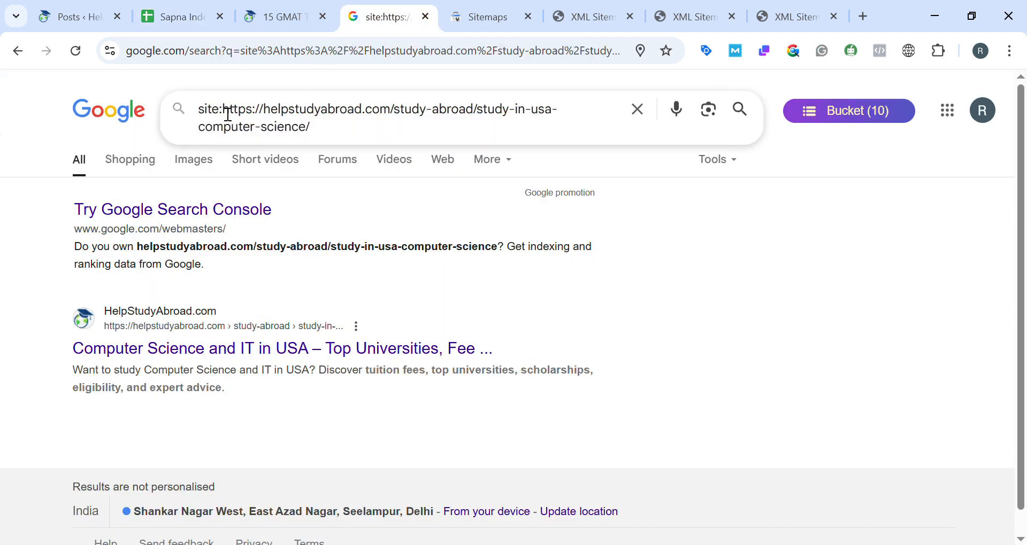
pyautogui.moveTo(224, 114); pyautogui.dragTo(316, 156)
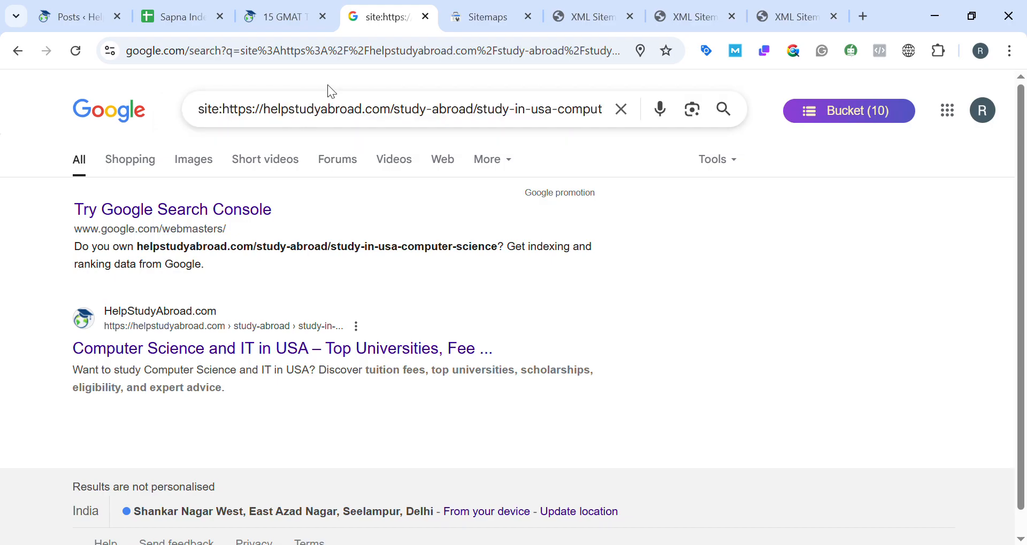
pyautogui.doubleClick(330, 112)
pyautogui.moveTo(235, 115); pyautogui.dragTo(349, 164)
pyautogui.hotkey('ctrl', 'v')
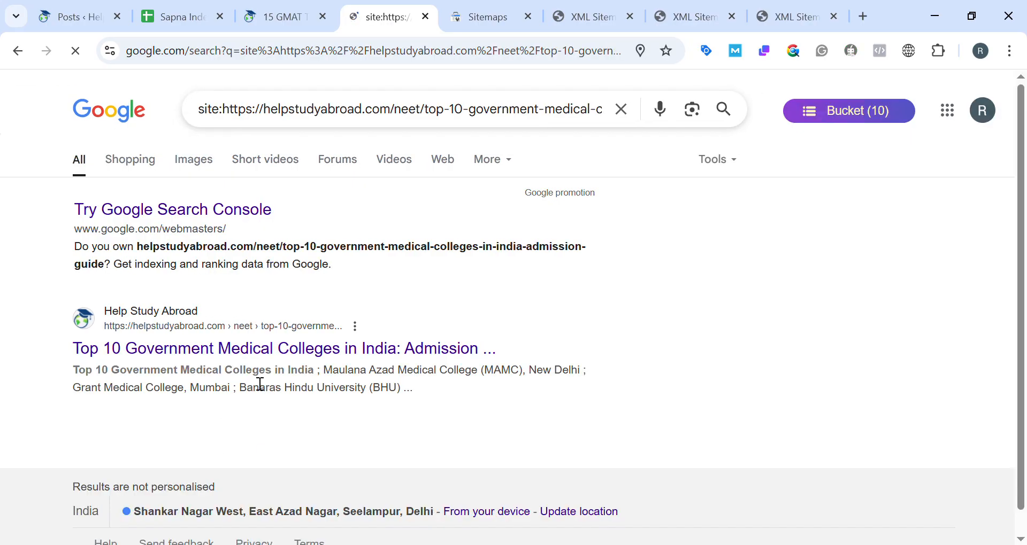
# Review the start of the "Sitemap post URL" list and the live GMAT tips article again, ending in the sheet.
pyautogui.click(272, 8)
pyautogui.click(174, 6)
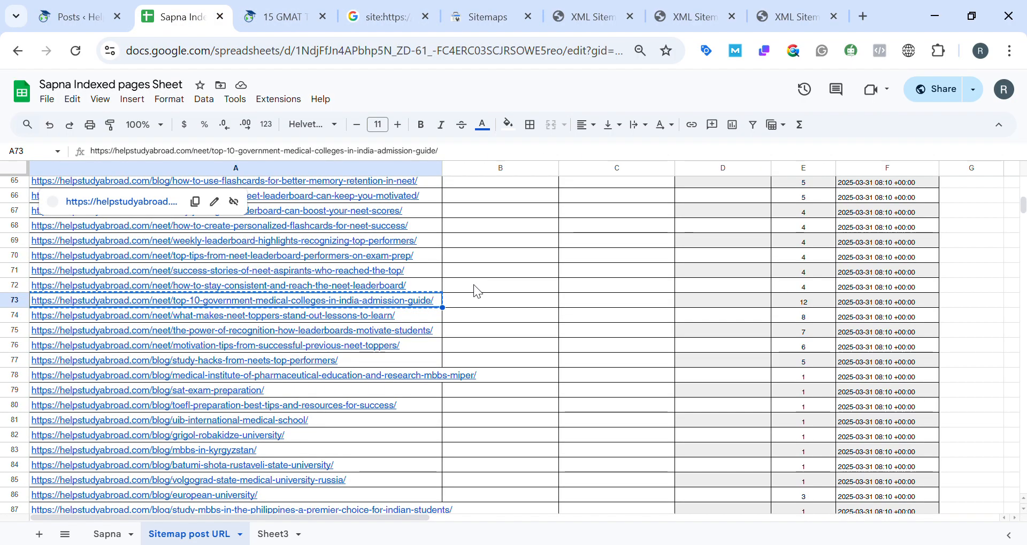
pyautogui.click(477, 341)
pyautogui.scroll(20, 481, 343)
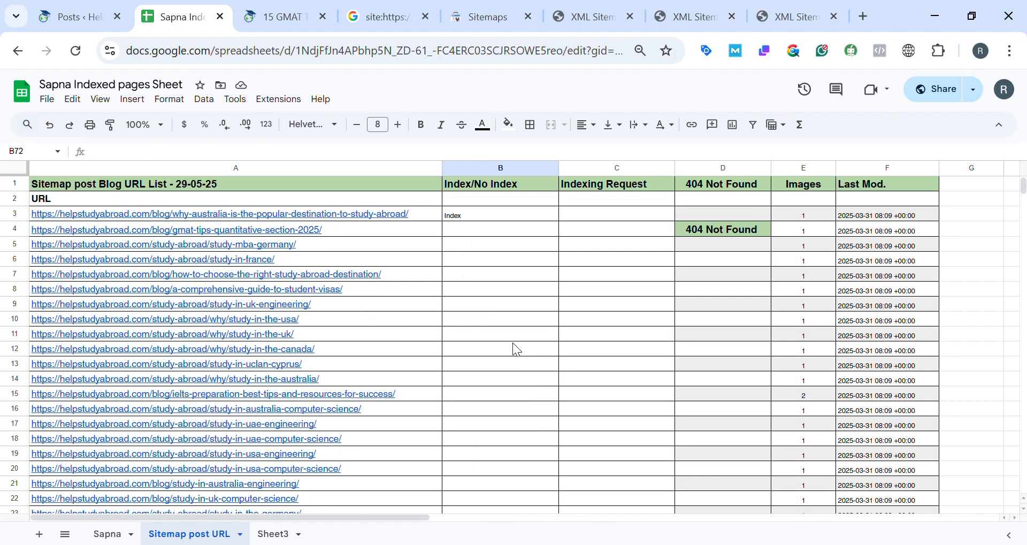
pyautogui.click(275, 15)
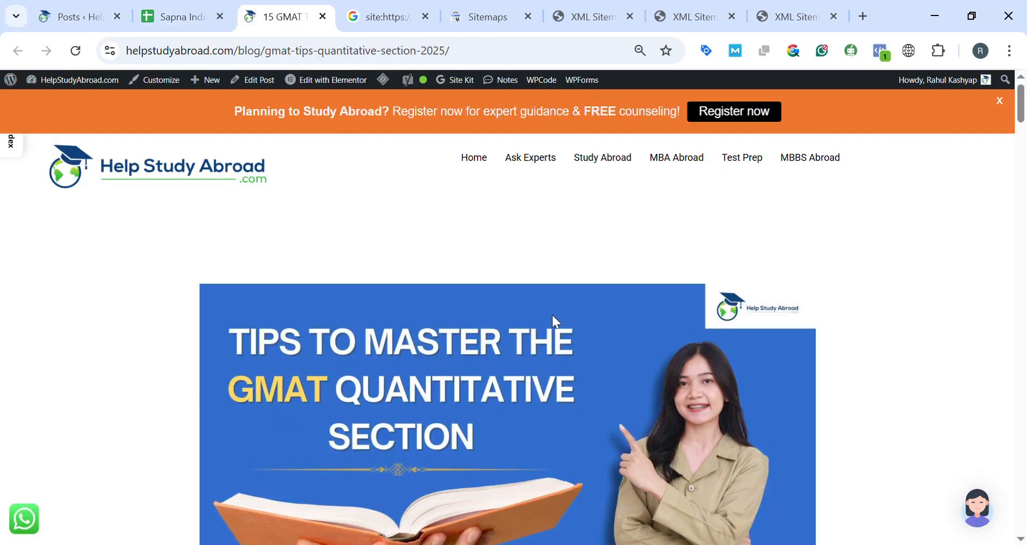
pyautogui.scroll(-12, 603, 416)
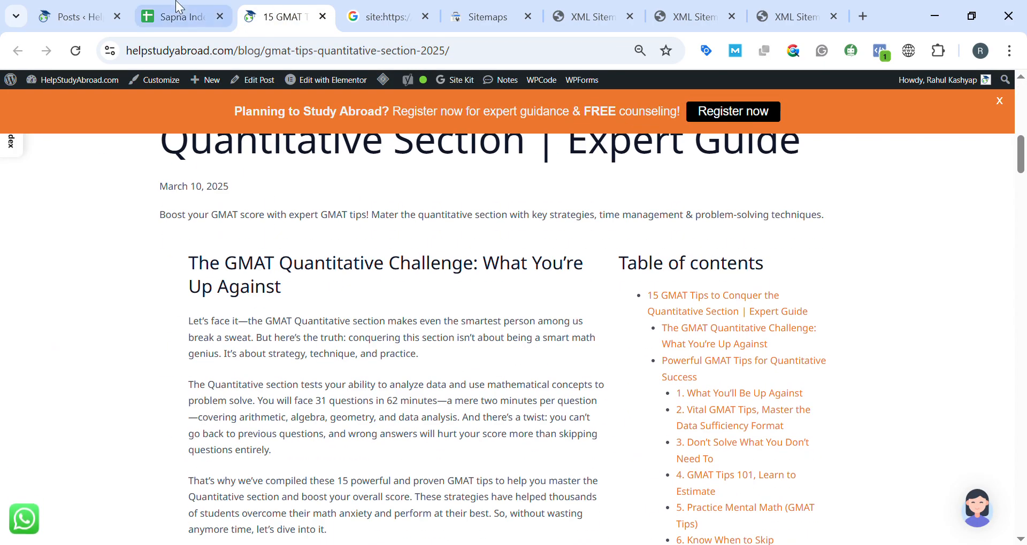
pyautogui.click(176, 16)
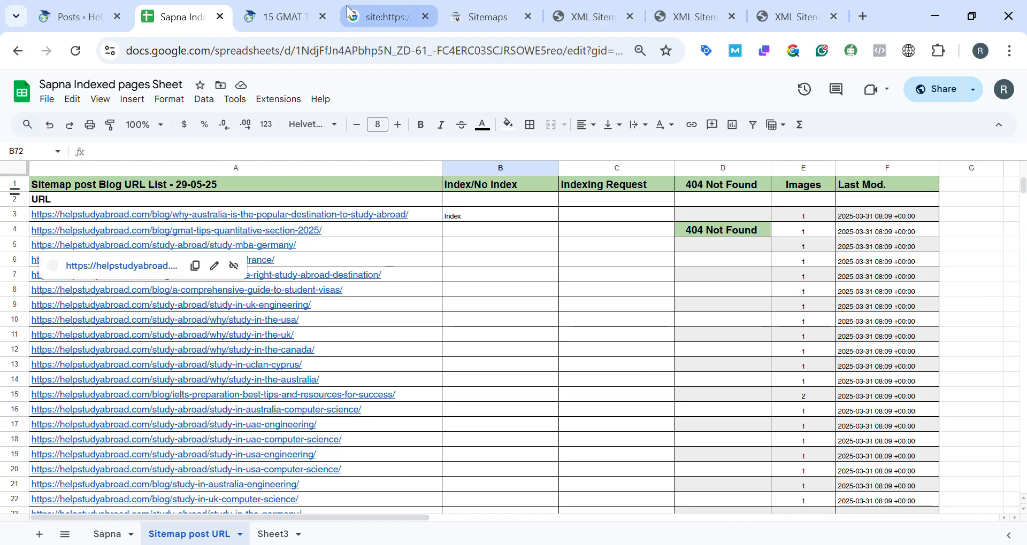
# Open the Page indexing report in Google Search Console and review its indexed and not indexed sections.
pyautogui.click(473, 8)
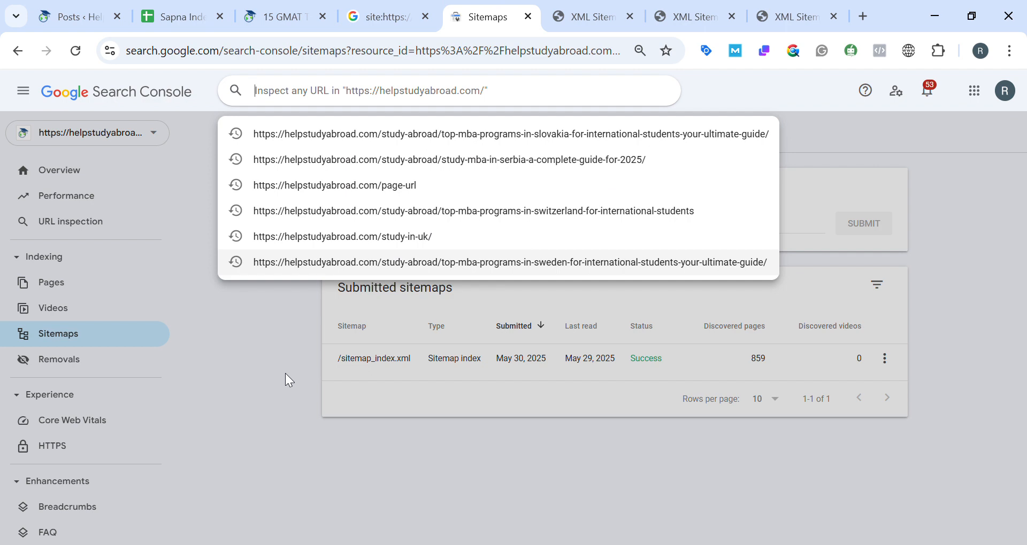
pyautogui.click(286, 374)
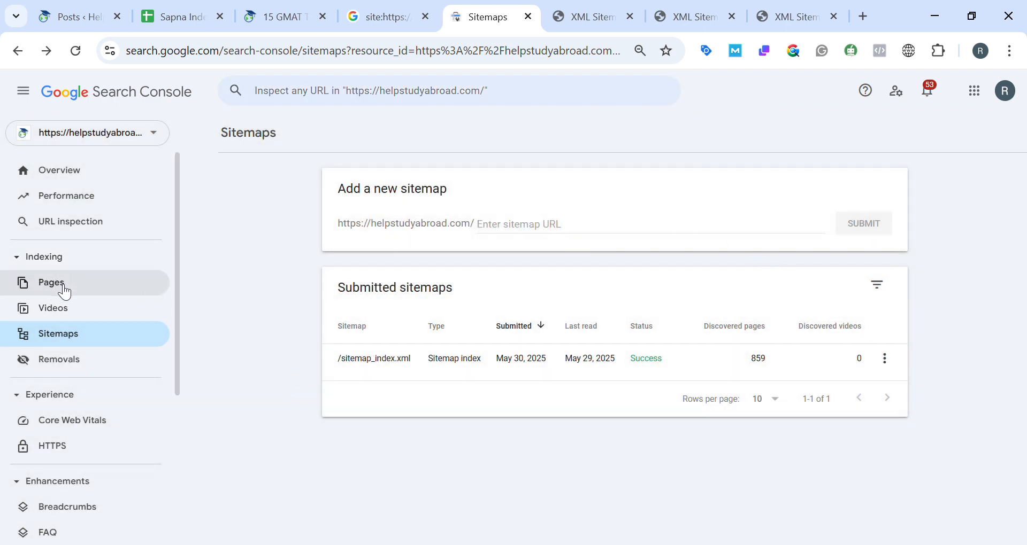
pyautogui.click(63, 289)
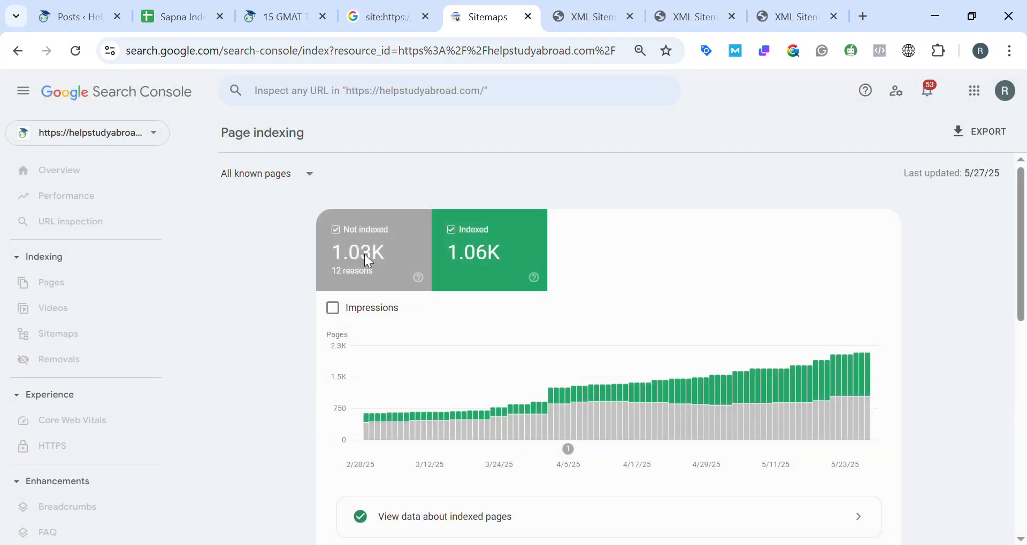
pyautogui.scroll(-6, 516, 375)
pyautogui.scroll(2, 512, 370)
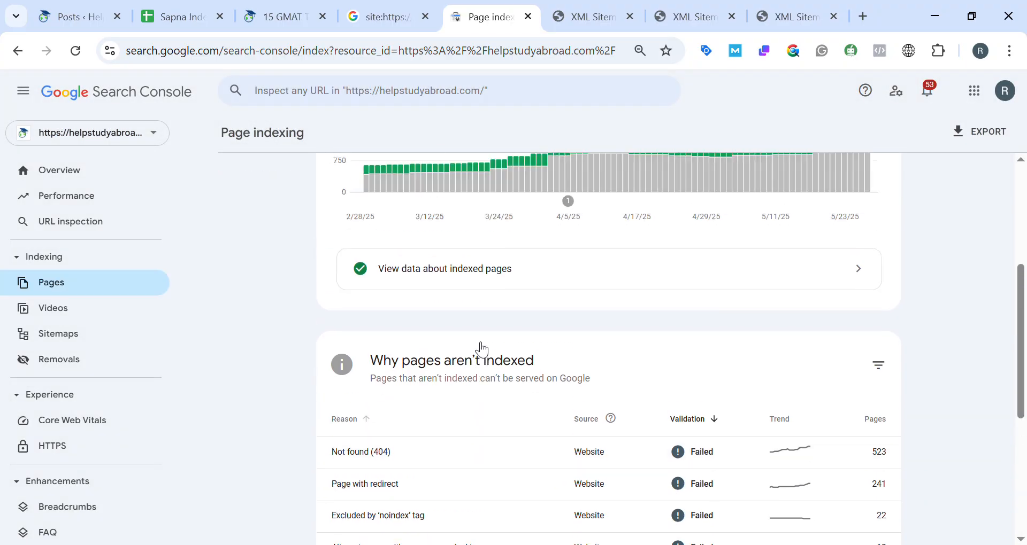
# Open the data about indexed pages, show the largest number of rows per page, and browse the URLs.
pyautogui.click(522, 278)
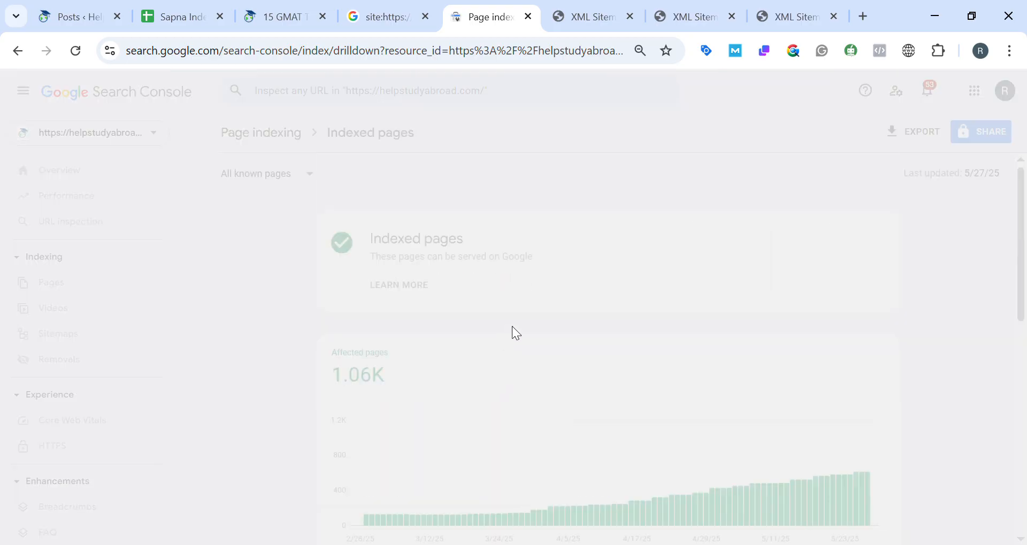
pyautogui.scroll(-6, 529, 364)
pyautogui.scroll(-4, 457, 385)
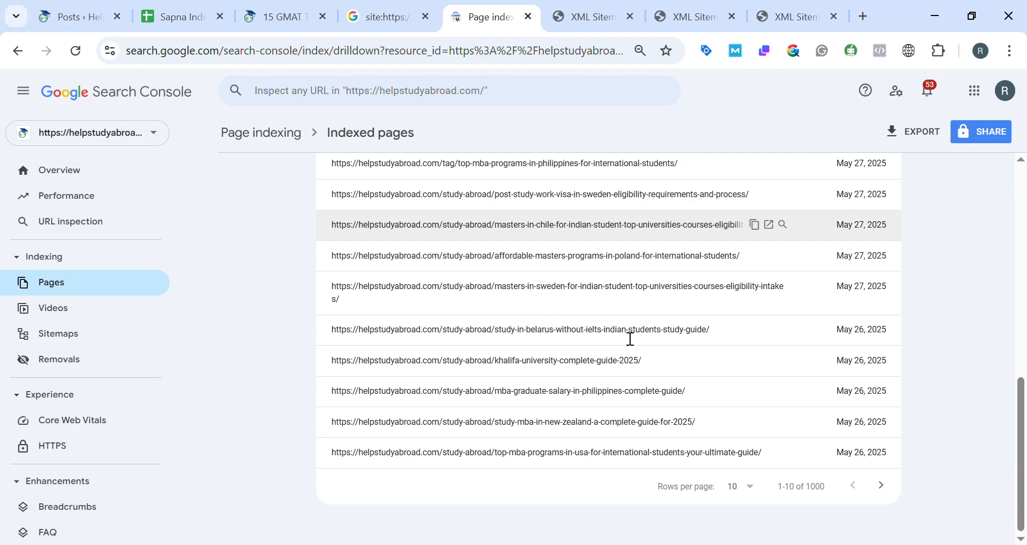
pyautogui.click(746, 492)
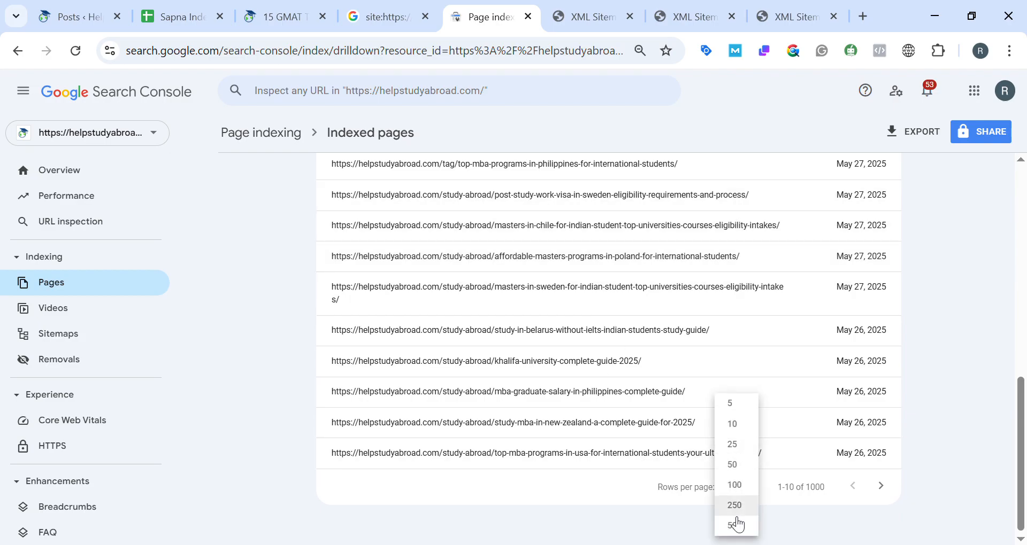
pyautogui.click(735, 534)
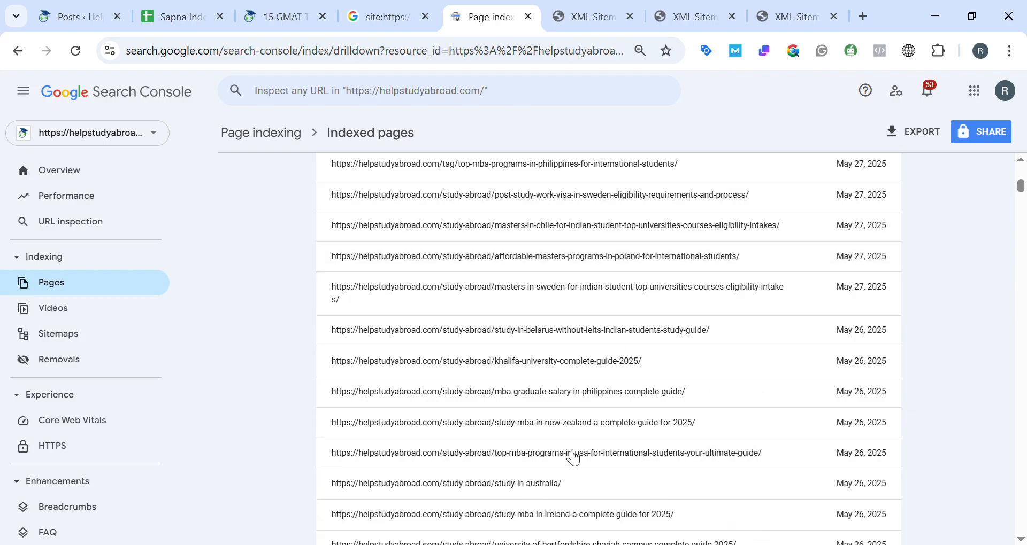
pyautogui.scroll(-15, 554, 401)
pyautogui.scroll(15, 555, 402)
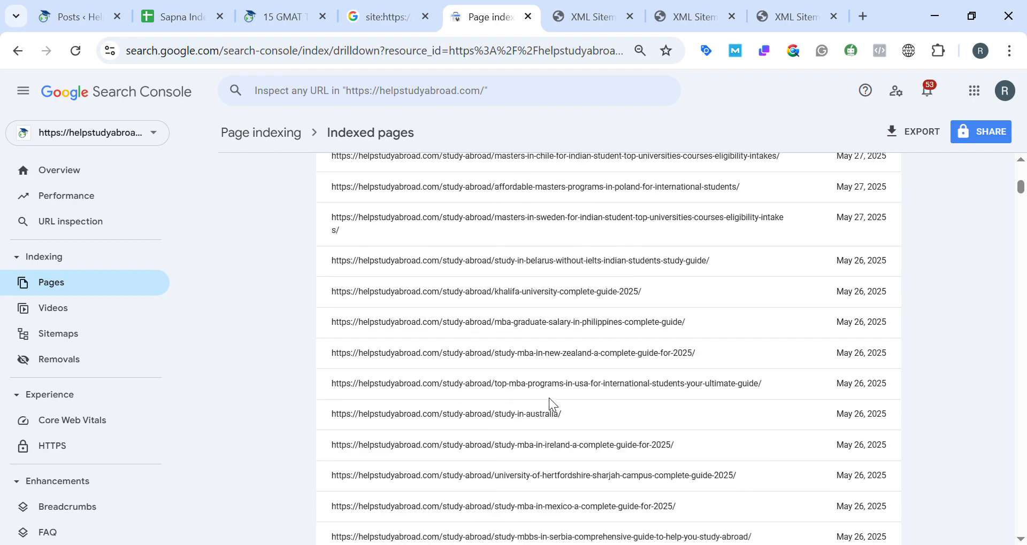
# Return to the Page indexing overview and examine the reasons why pages aren't indexed.
pyautogui.click(85, 293)
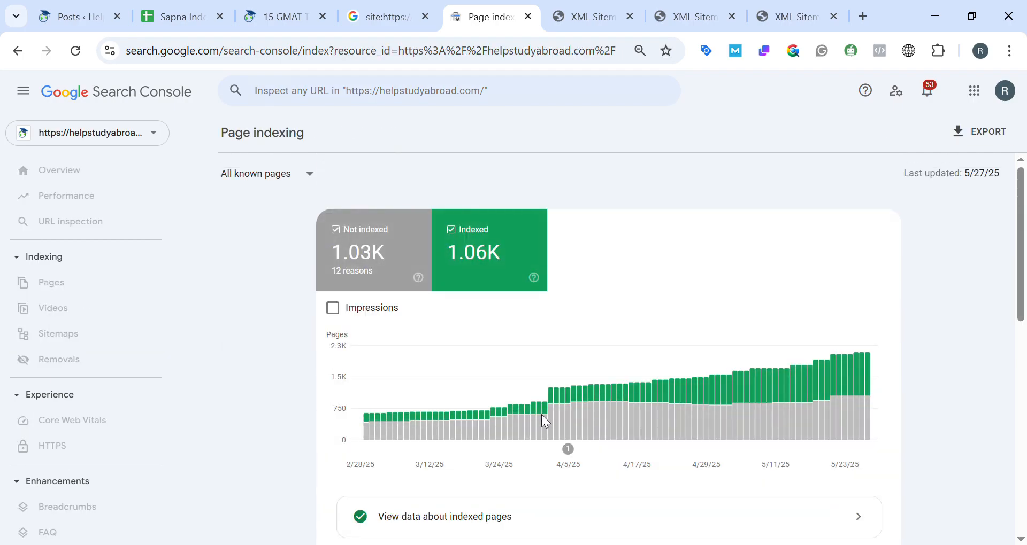
pyautogui.scroll(-9, 543, 417)
pyautogui.scroll(3, 549, 416)
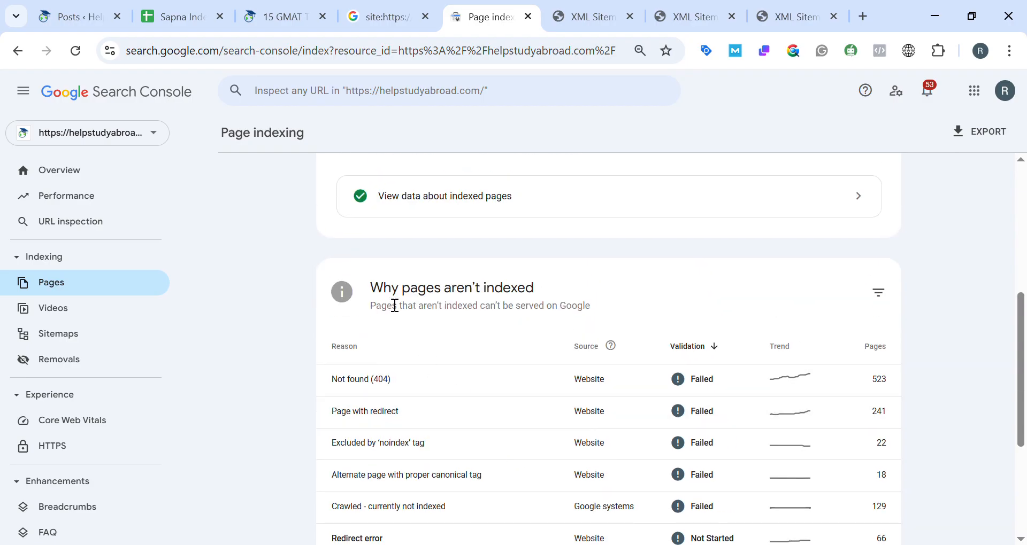
# Highlight the "Why pages aren't indexed" heading and review the listed reasons with their source, validation status and page numbers.
pyautogui.moveTo(371, 300); pyautogui.dragTo(544, 300)
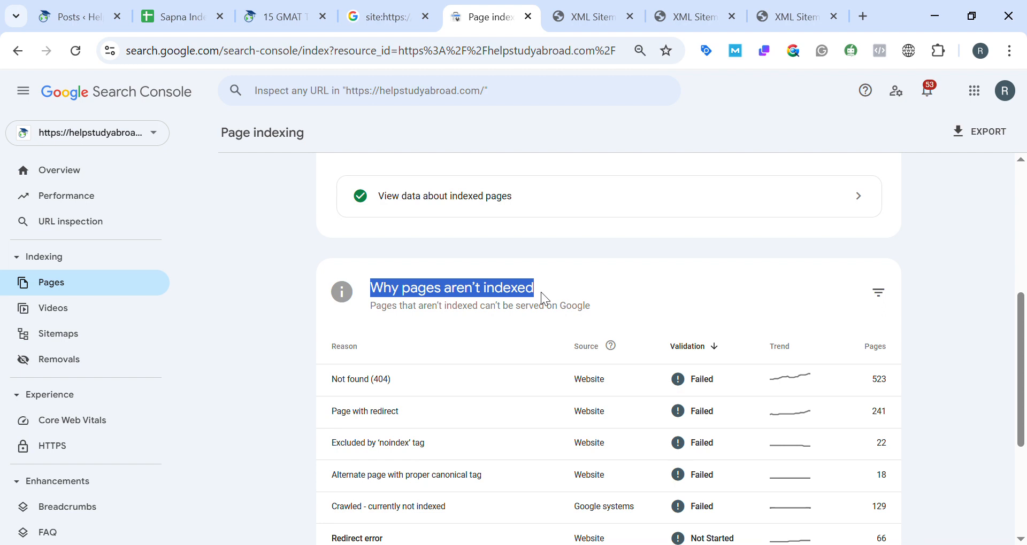
pyautogui.scroll(-4, 660, 366)
pyautogui.scroll(5, 682, 348)
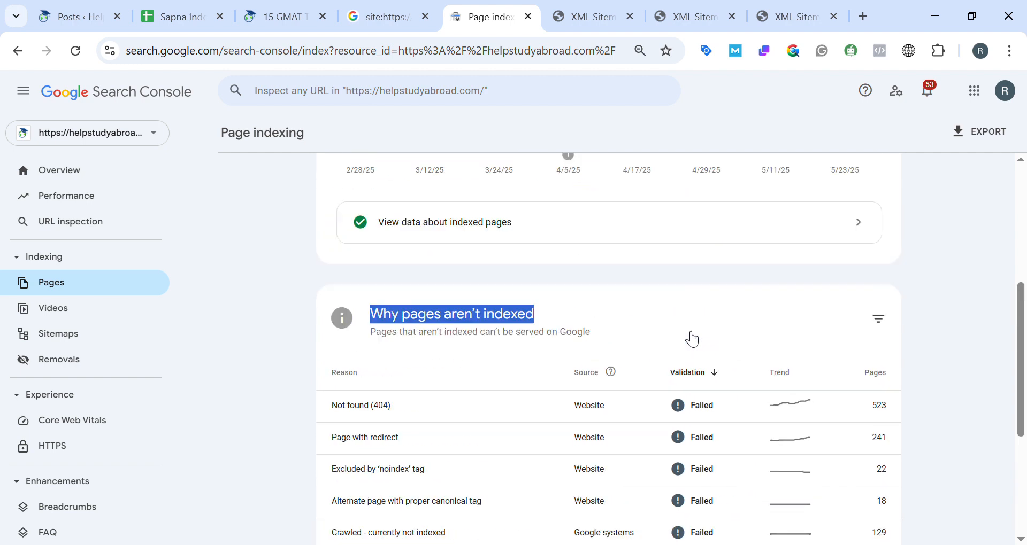
pyautogui.scroll(-5, 776, 369)
pyautogui.scroll(3, 604, 360)
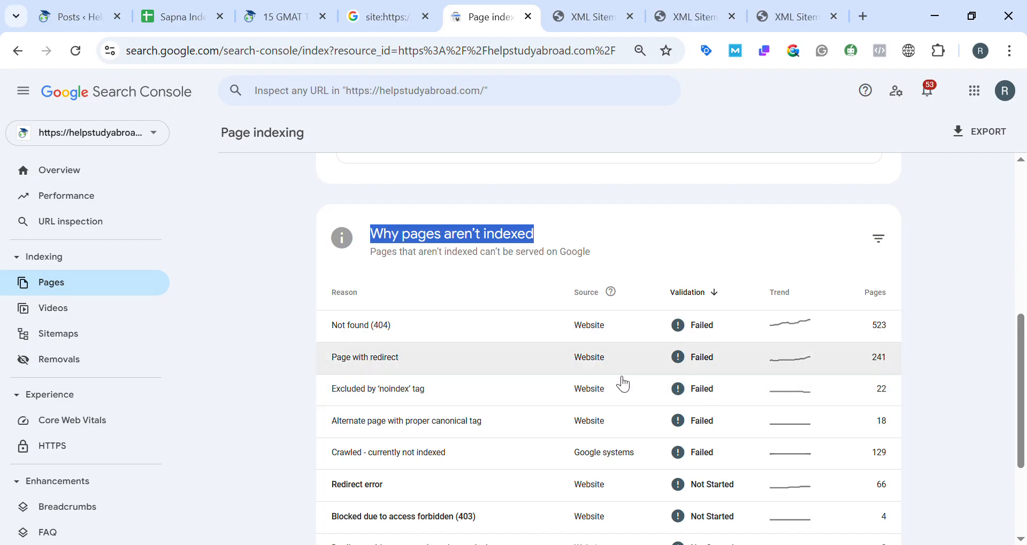
pyautogui.scroll(-3, 621, 383)
pyautogui.scroll(6, 546, 385)
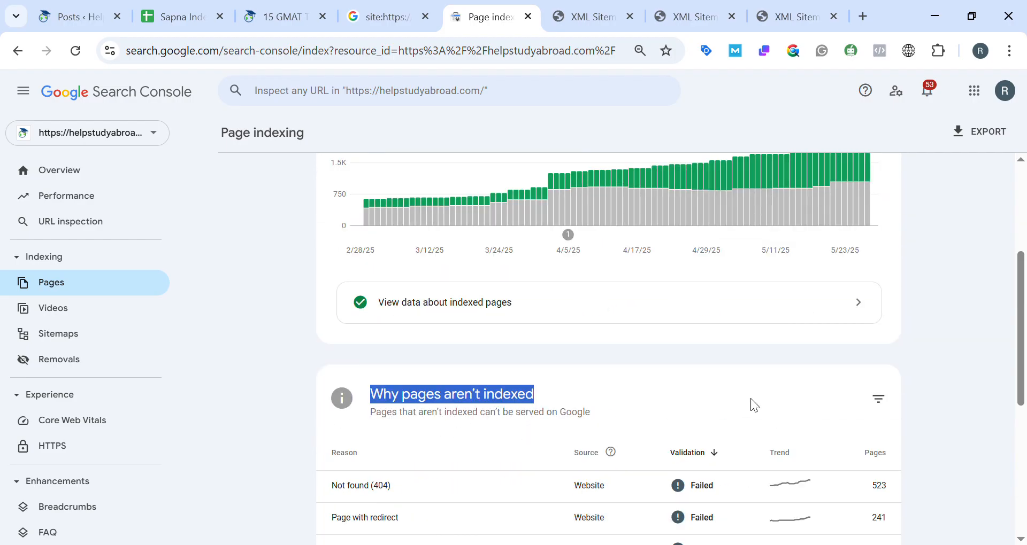
pyautogui.scroll(4, 755, 406)
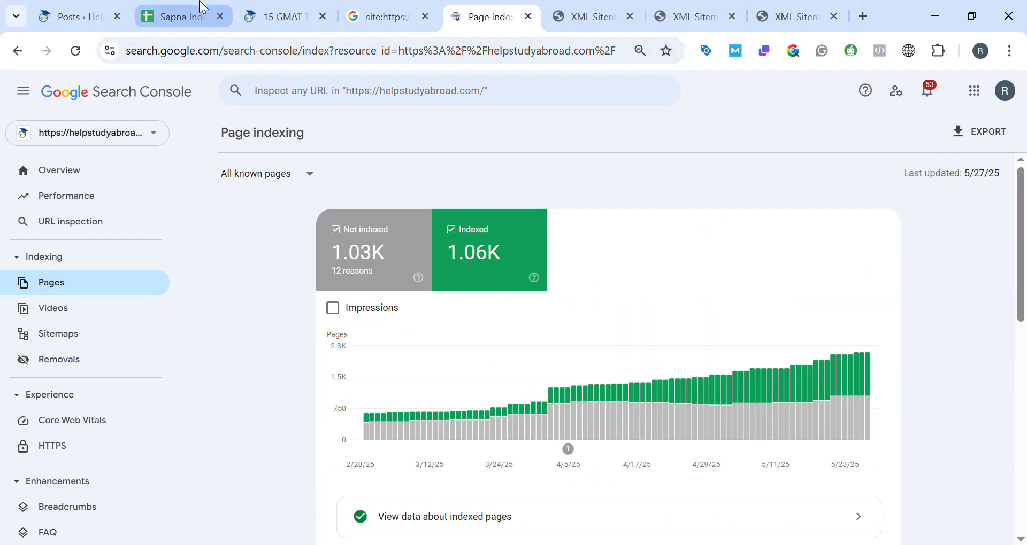
# Compare the recorded Index/No Index and Indexing Request entries on the first sheet with the "Sitemap post URL" sheet.
pyautogui.click(203, 8)
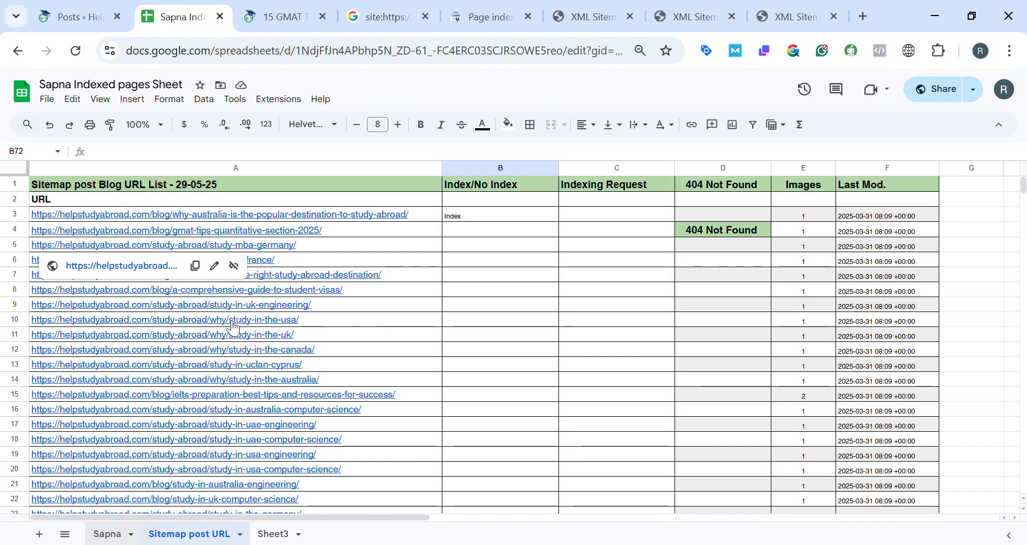
pyautogui.scroll(7, 351, 302)
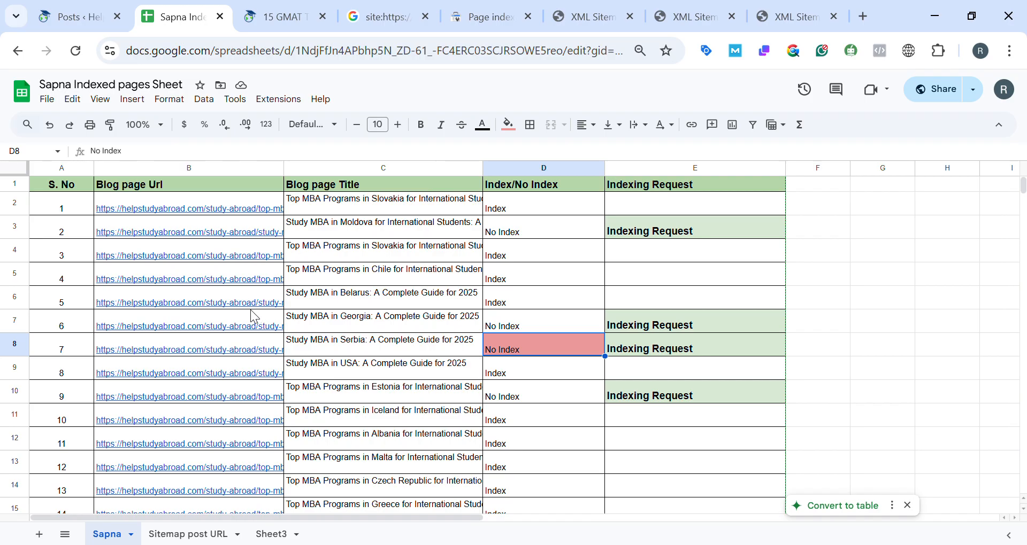
pyautogui.scroll(-5, 581, 386)
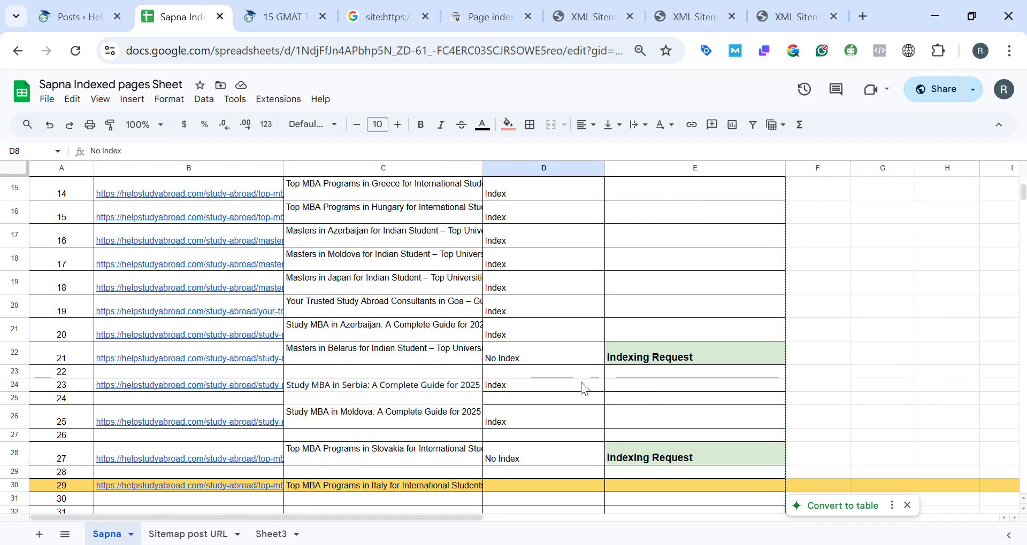
pyautogui.click(184, 534)
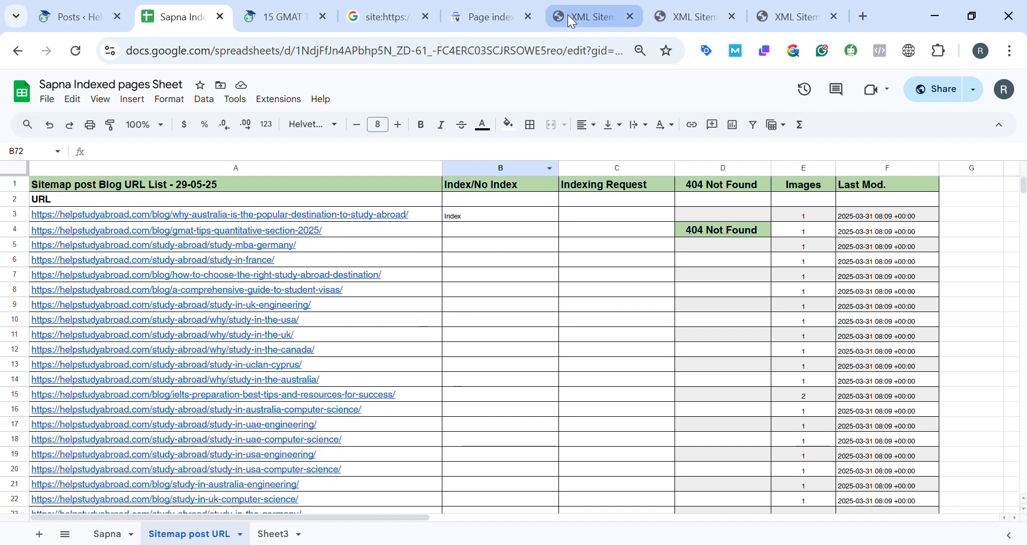
pyautogui.click(106, 536)
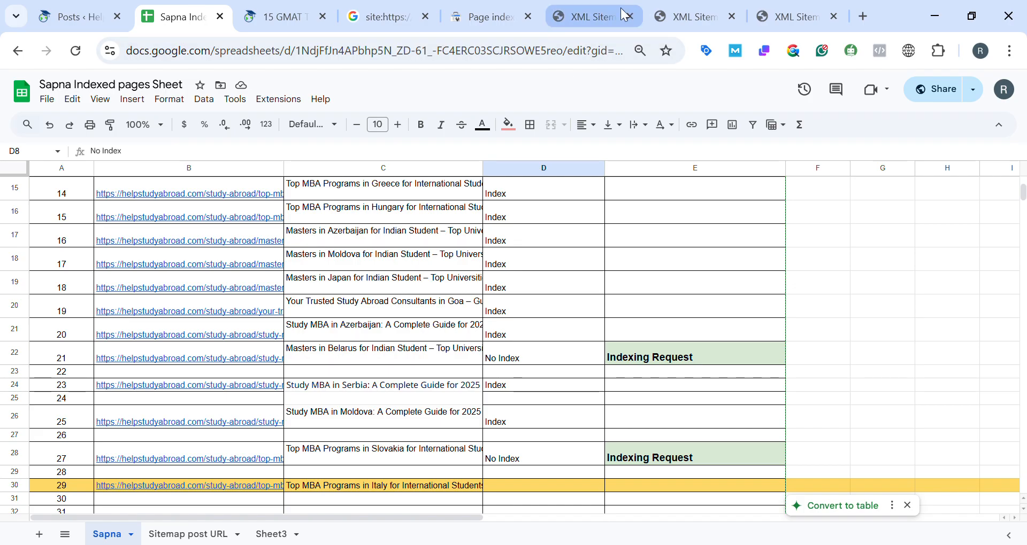
# Copy the sitemap_index.xml address from the XML Sitemap page and return to the spreadsheet.
pyautogui.click(584, 15)
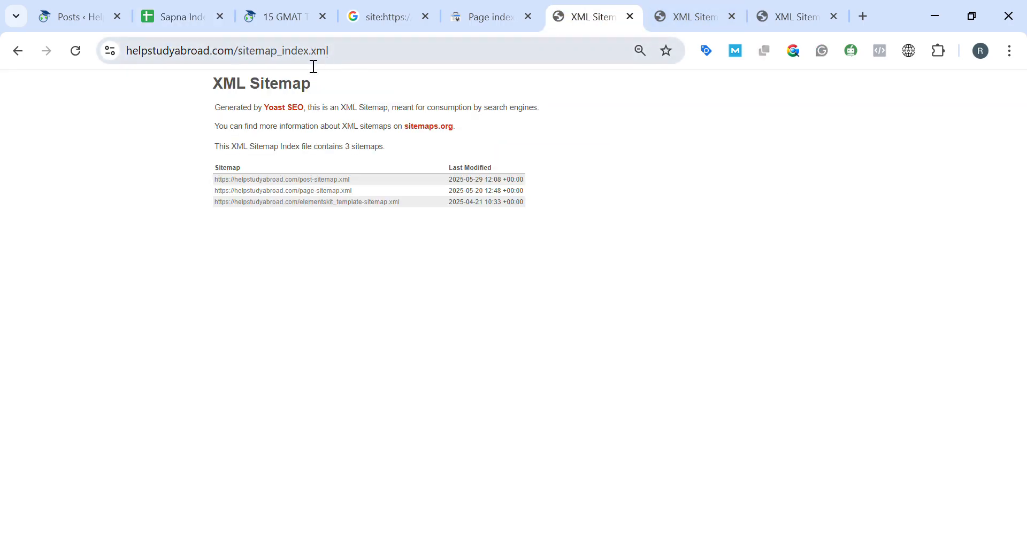
pyautogui.click(344, 58)
pyautogui.hotkey('ctrl', 'c')
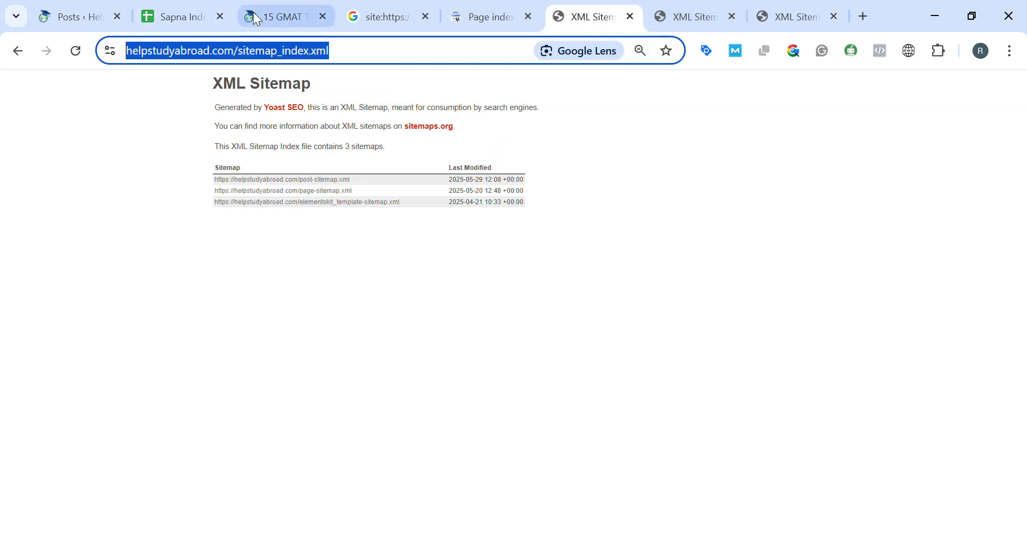
pyautogui.click(195, 14)
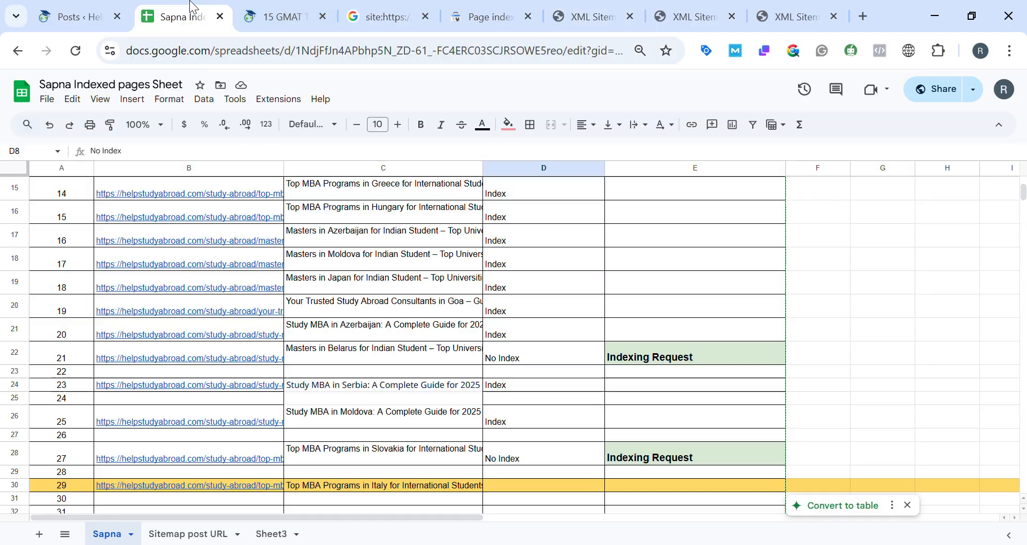
# In the "Sitemap post URL" sheet, insert a row below the URL heading and paste the sitemap_index.xml address into A3.
pyautogui.click(167, 535)
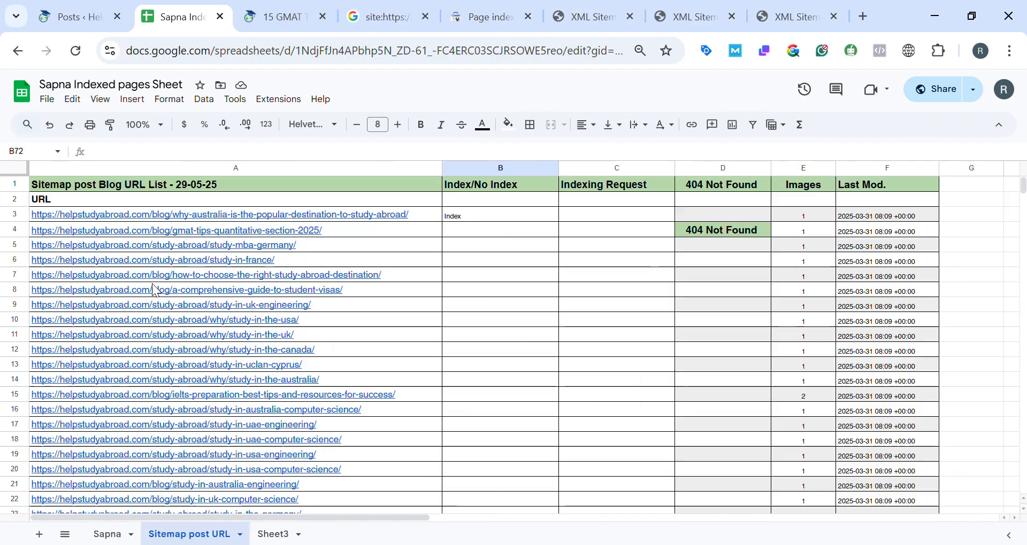
pyautogui.click(19, 203)
pyautogui.rightClick(12, 202)
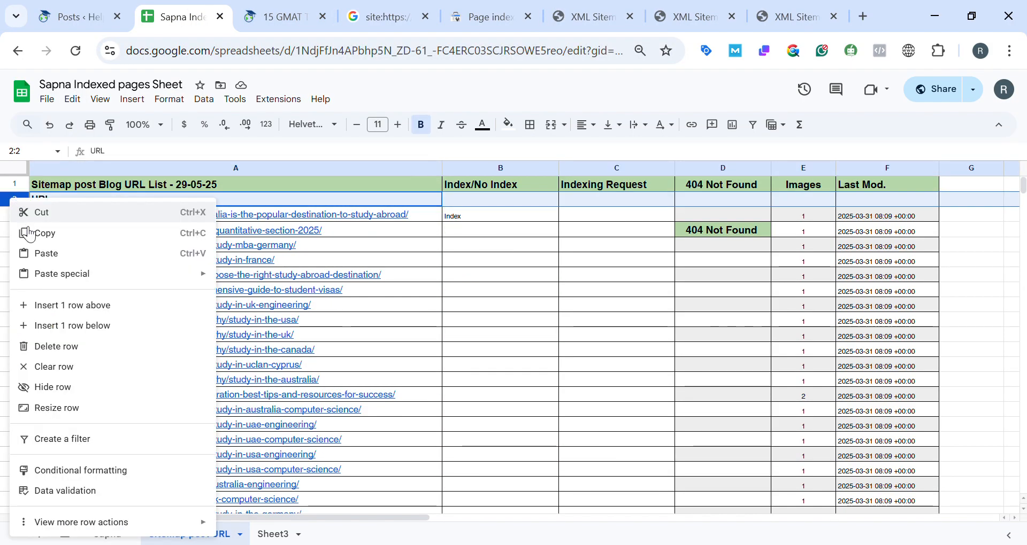
pyautogui.click(31, 327)
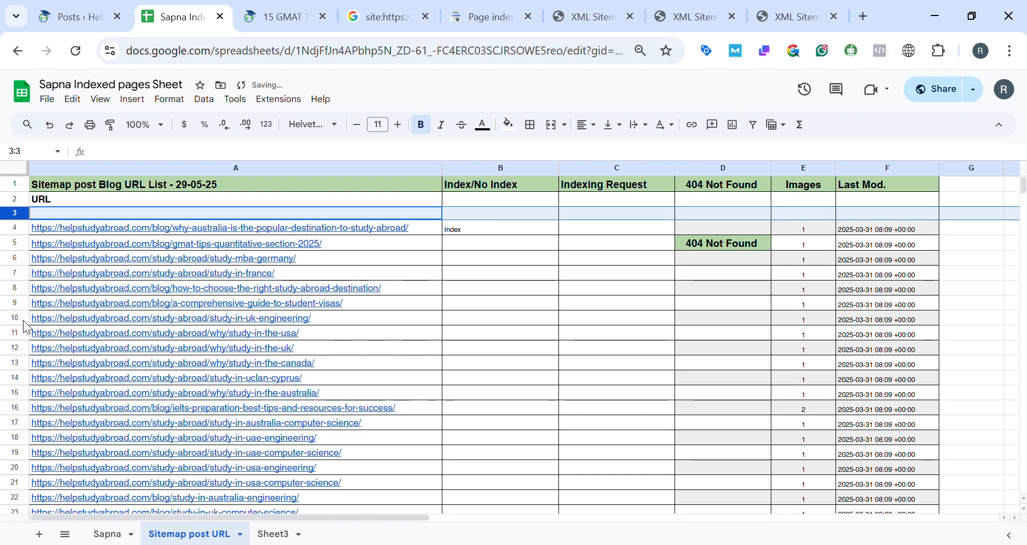
pyautogui.click(74, 213)
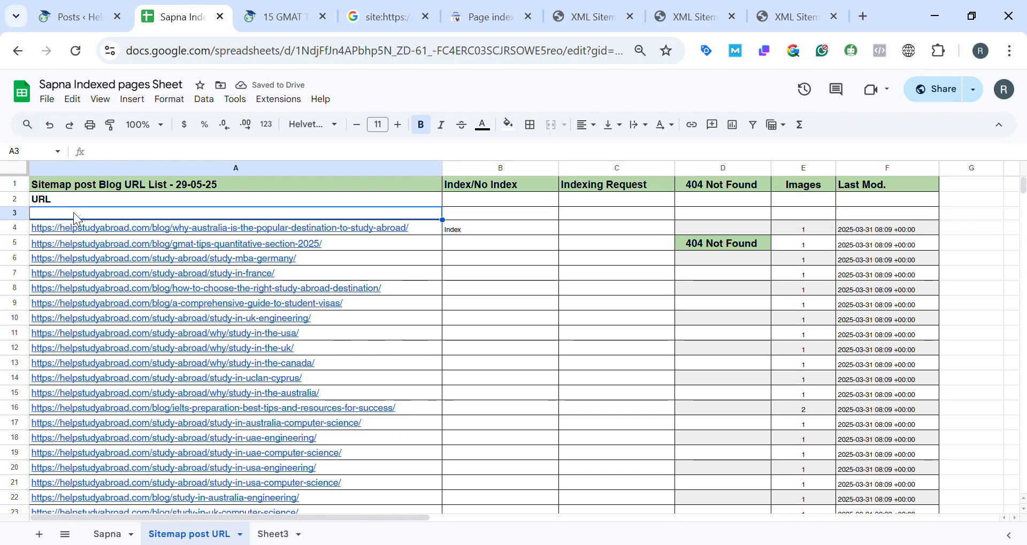
pyautogui.hotkey('ctrl', 'v')
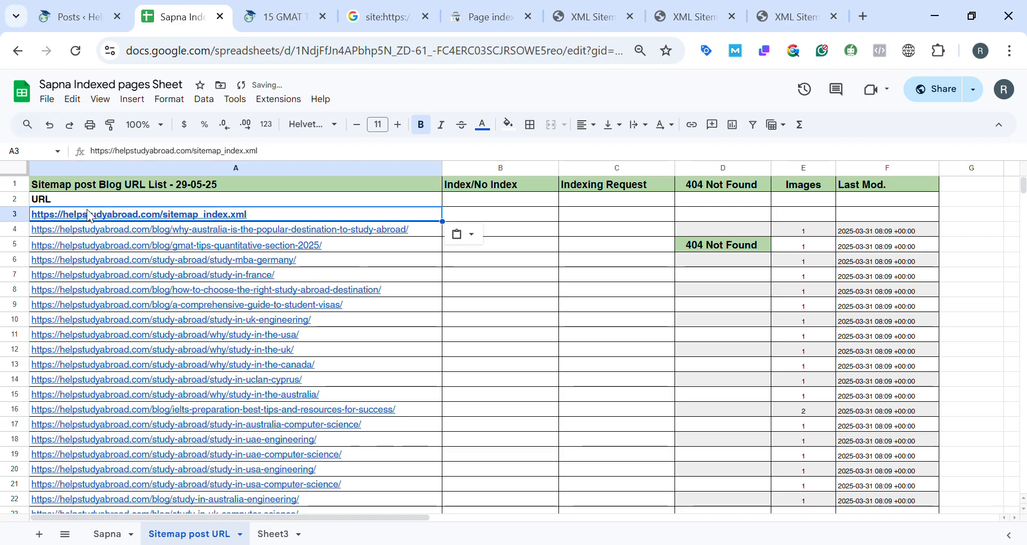
# Highlight the sitemap index address in cell A3 with a light yellow fill colour.
pyautogui.click(508, 126)
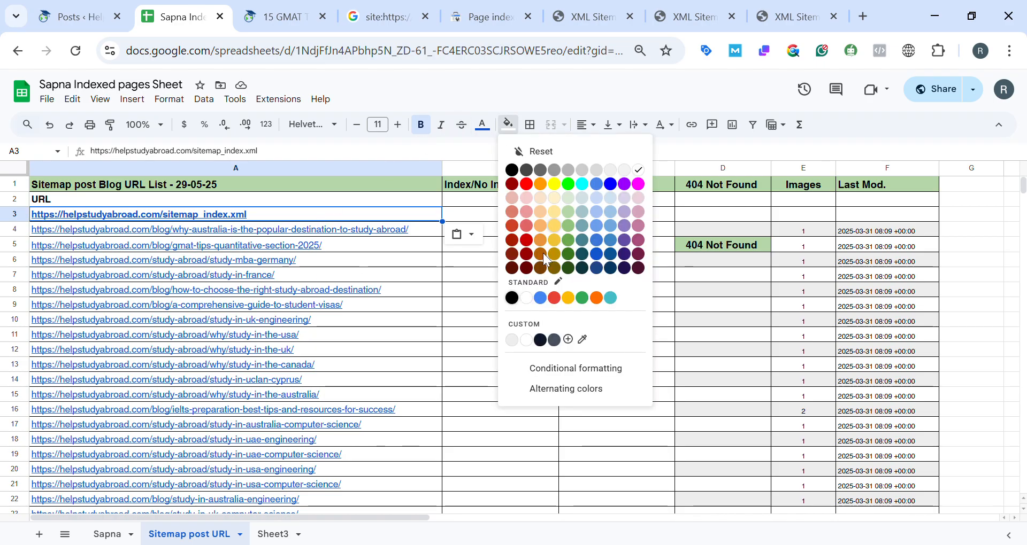
pyautogui.click(554, 225)
pyautogui.click(543, 278)
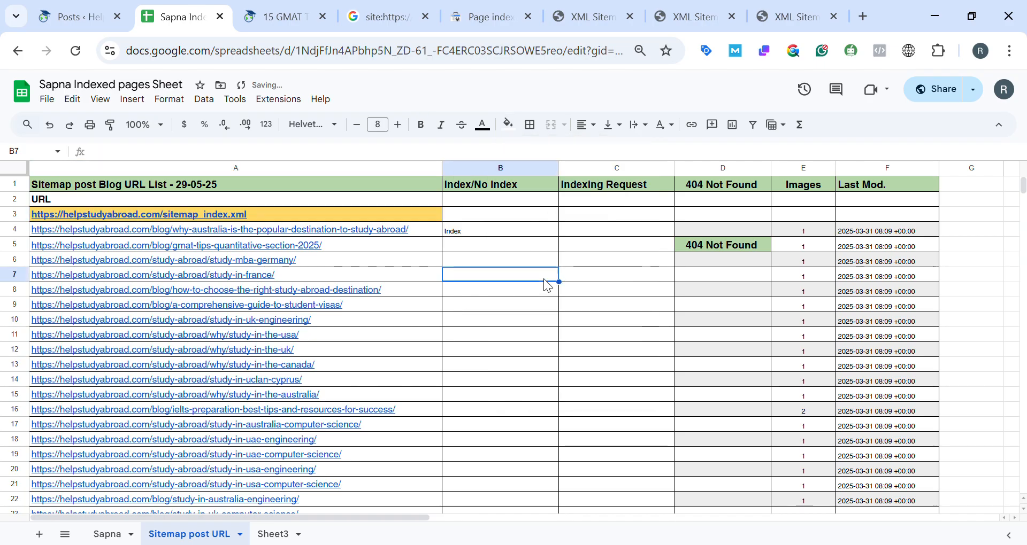
pyautogui.click(216, 213)
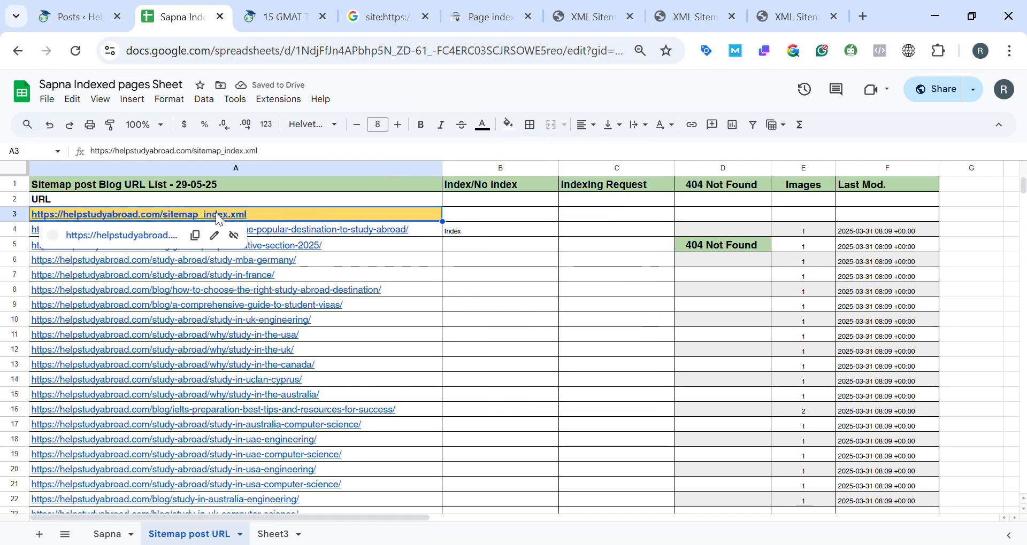
# Open post-sitemap.xml from the sitemap index, select its full list of post URLs, image counts and modification dates, and return to the sheet.
pyautogui.click(583, 22)
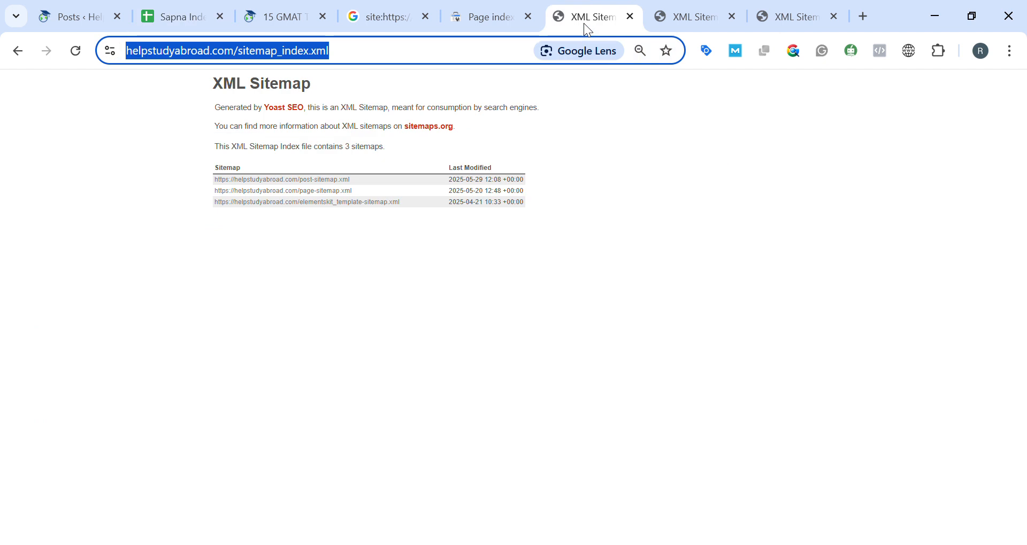
pyautogui.keyDown('ctrl'); pyautogui.click(288, 182); pyautogui.keyUp('ctrl')
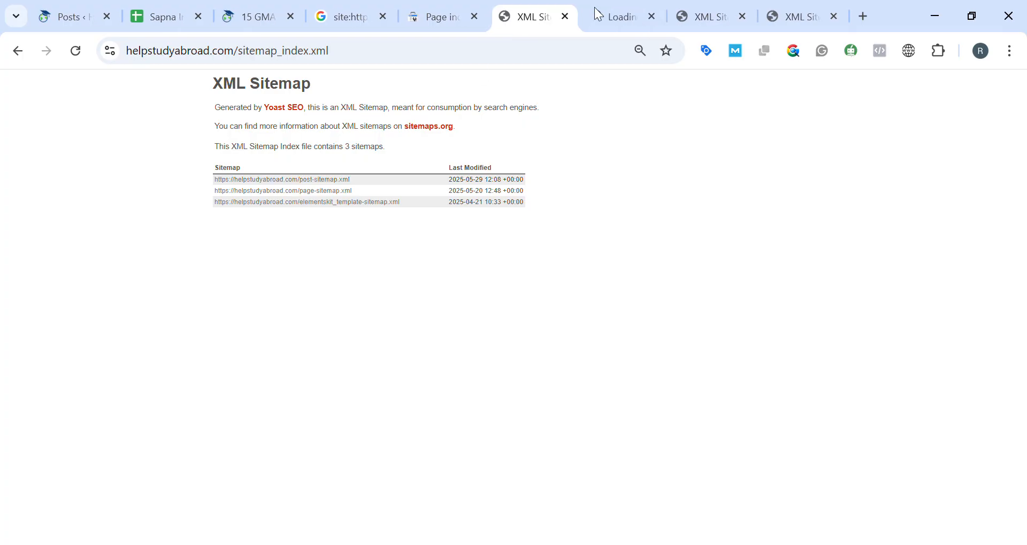
pyautogui.click(610, 8)
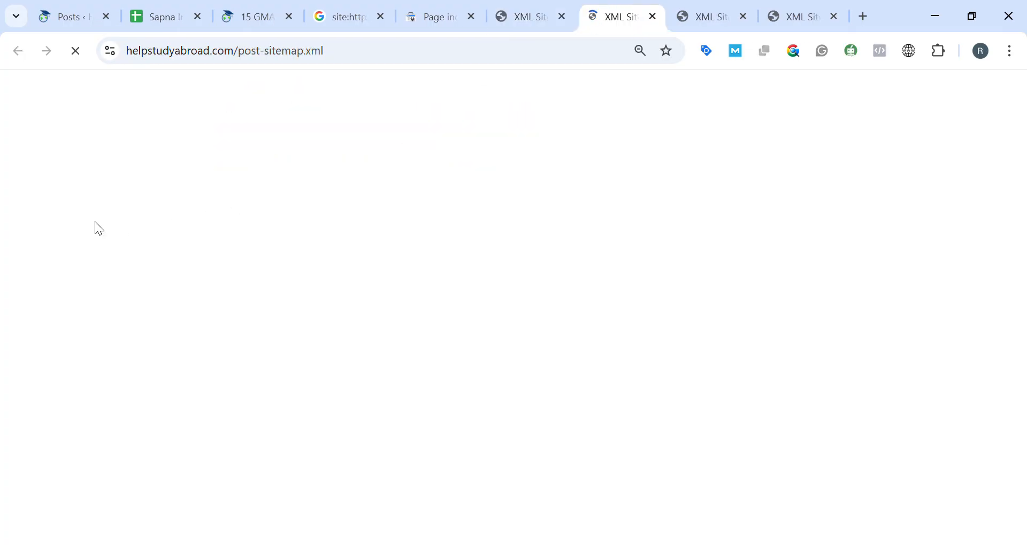
pyautogui.moveTo(200, 180); pyautogui.dragTo(512, 541)
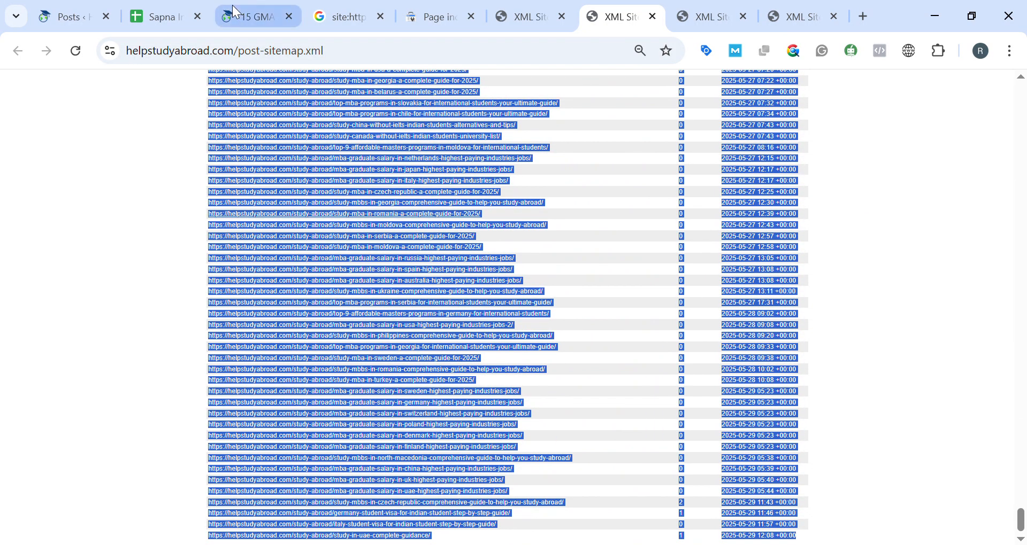
pyautogui.click(153, 17)
pyautogui.click(64, 335)
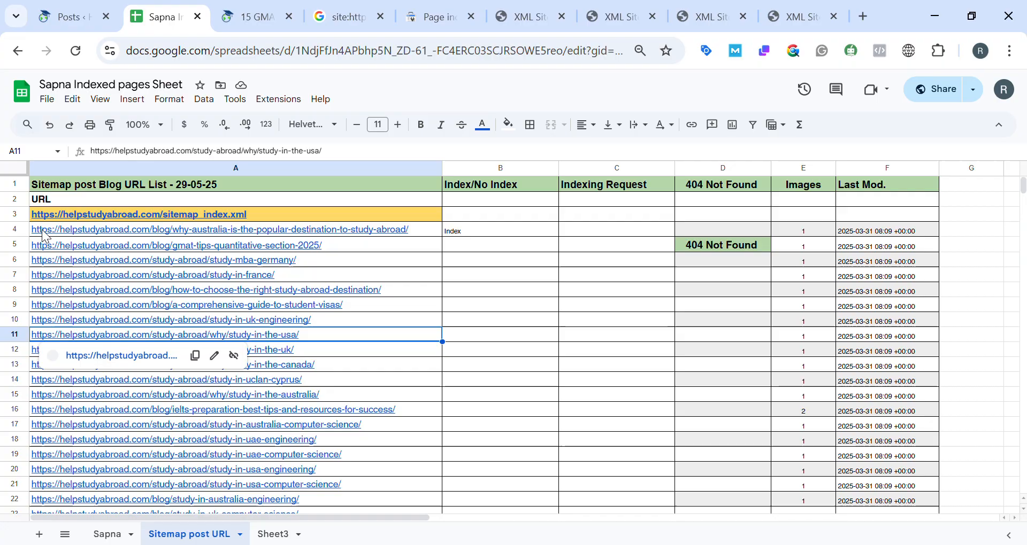